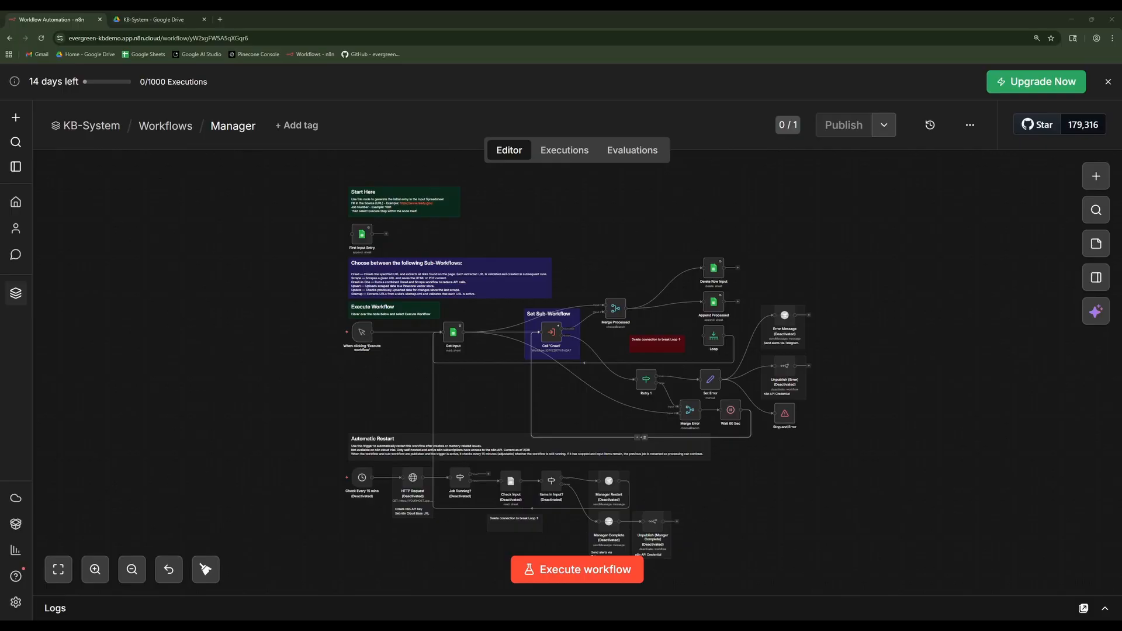
From the Call 'Crawl' node's details, open the Crawl sub-workflow in a new tab.
{"action": "double_click", "coordinate": [551, 333]}
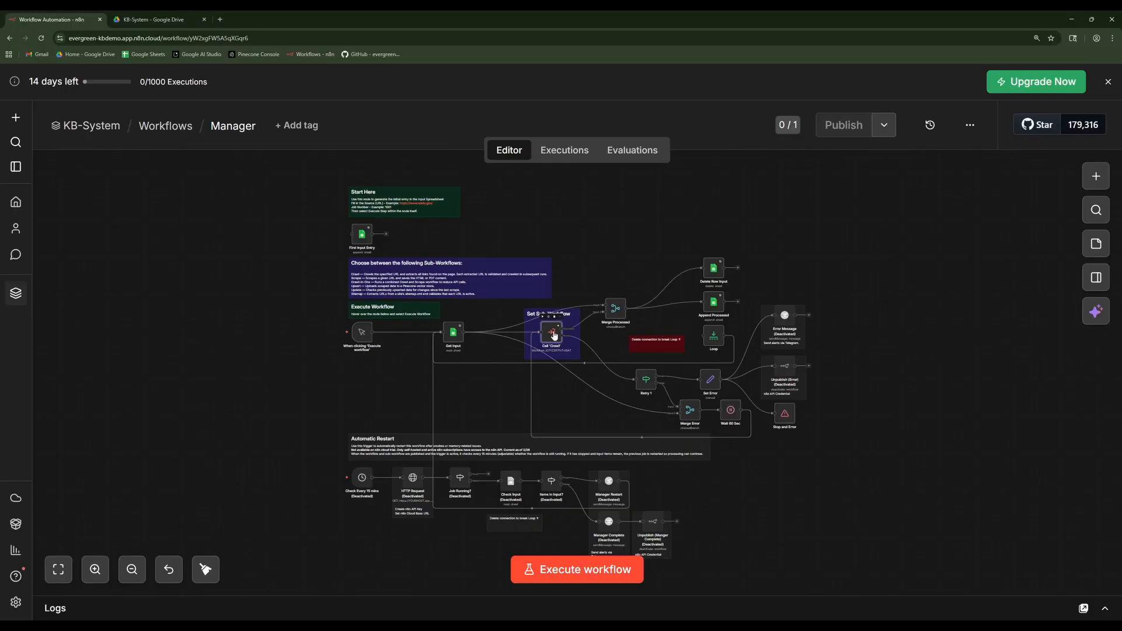
{"action": "left_click", "coordinate": [704, 270]}
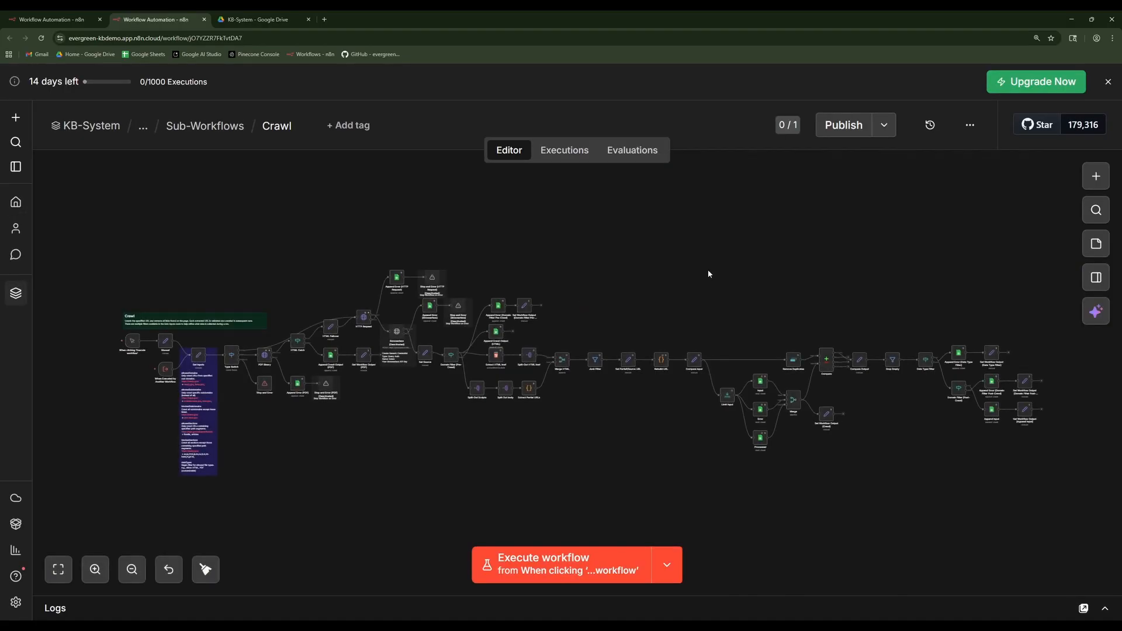
Zoom the canvas in on the Crawl triggers, Set Inputs, Type Switch and PDF Binary nodes.
{"action": "scroll", "coordinate": [652, 281], "scroll_direction": "up", "scroll_amount": 5}
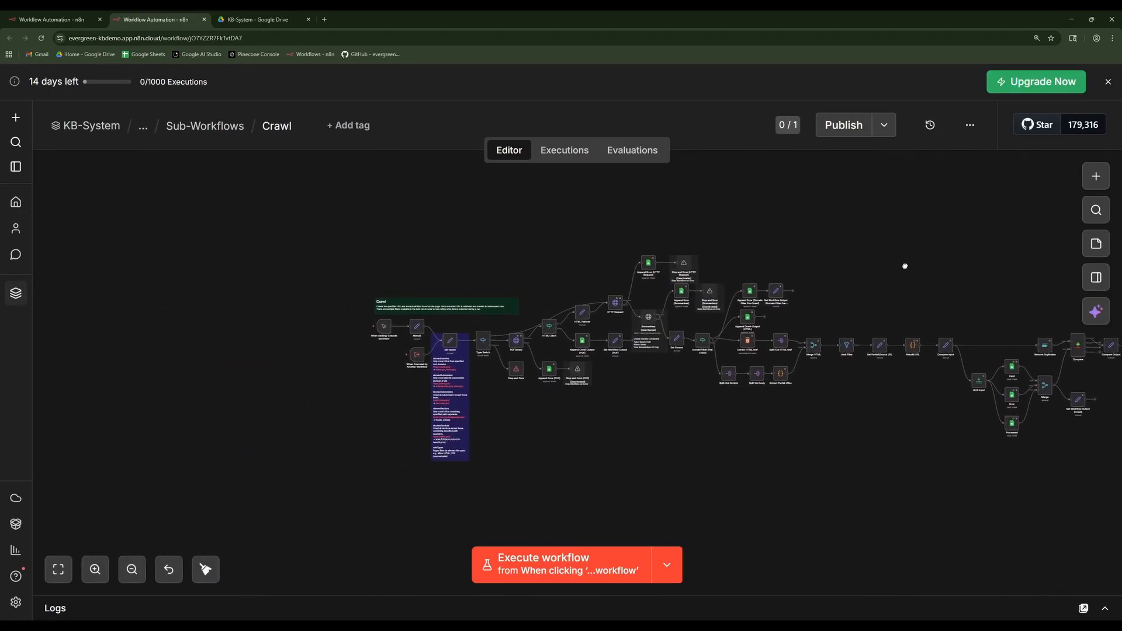
{"action": "scroll", "coordinate": [651, 413], "scroll_direction": "up", "scroll_amount": 3}
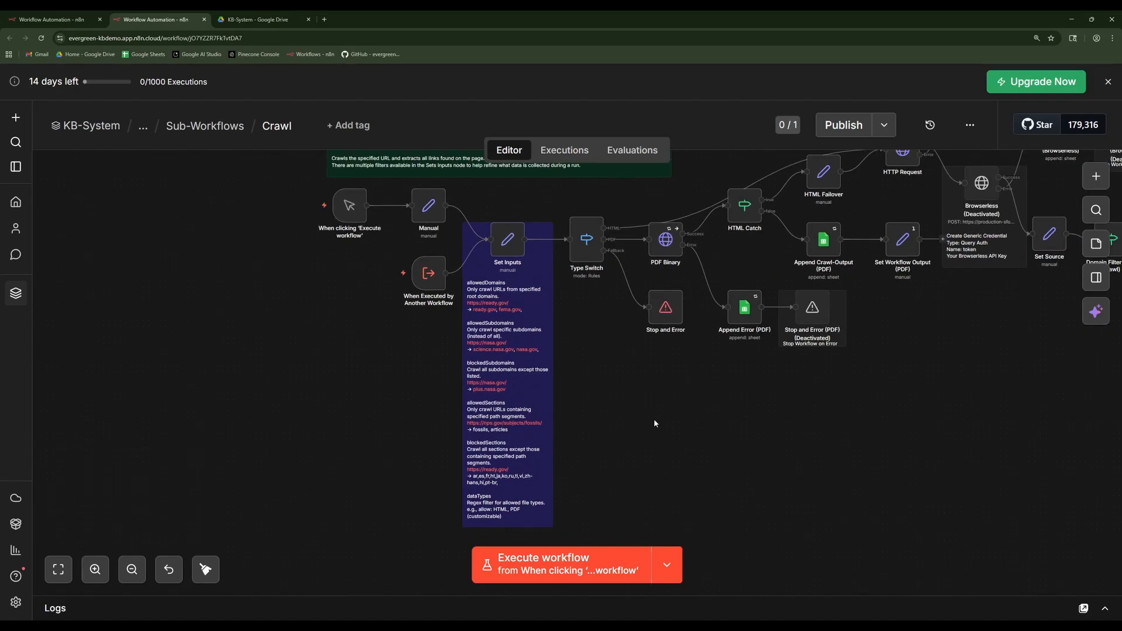
{"action": "double_click", "coordinate": [507, 239]}
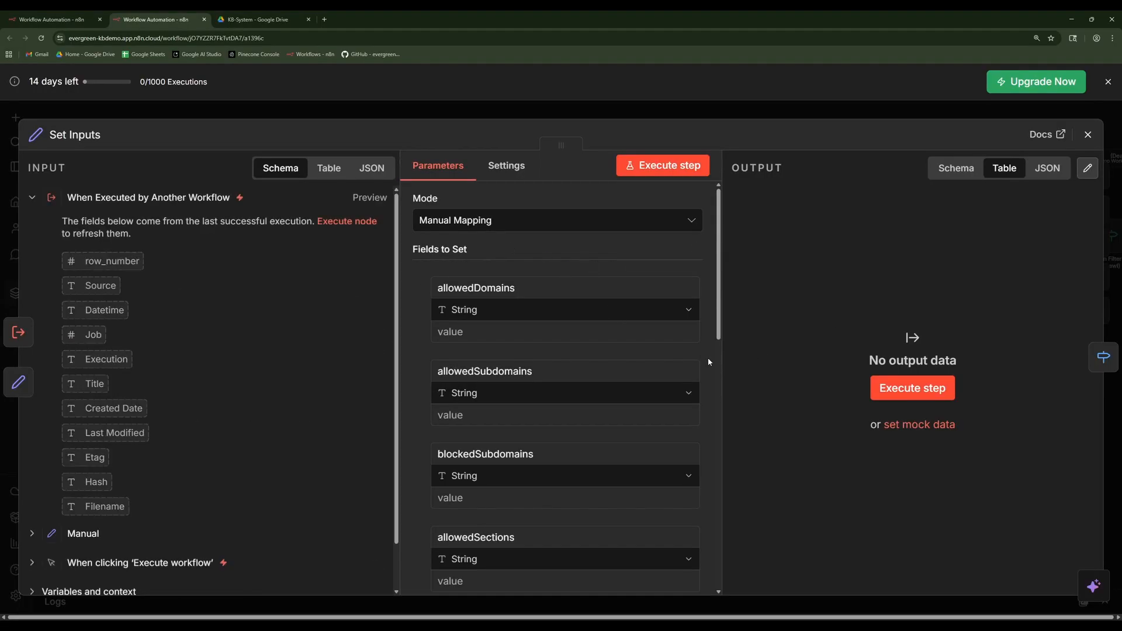
{"action": "scroll", "coordinate": [703, 356], "scroll_direction": "down", "scroll_amount": 4}
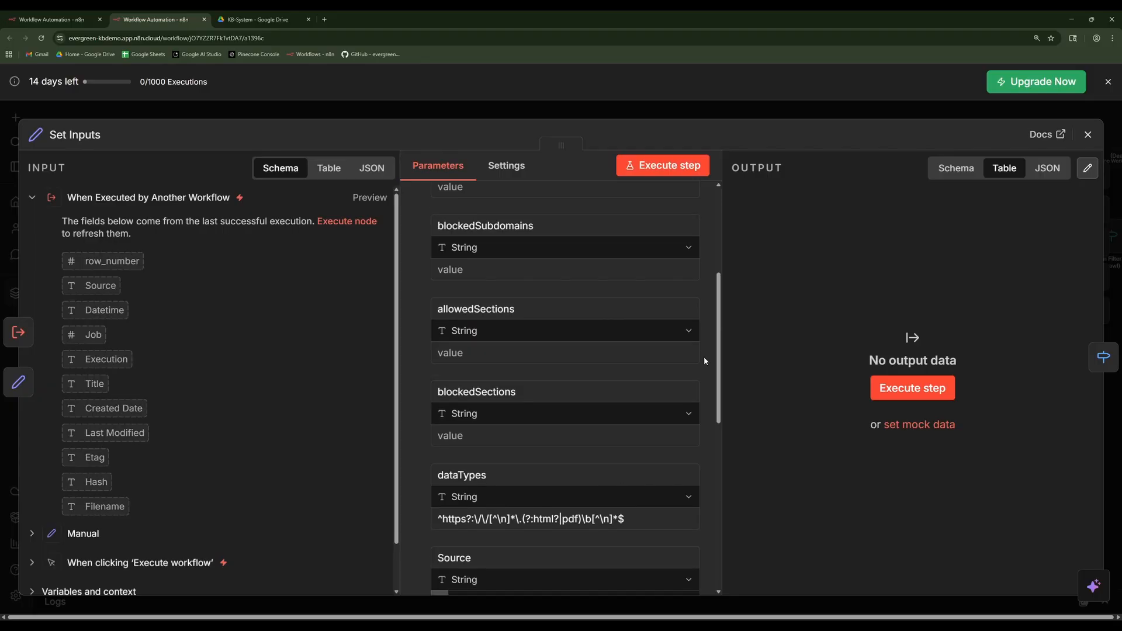
{"action": "scroll", "coordinate": [703, 357], "scroll_direction": "down", "scroll_amount": 2}
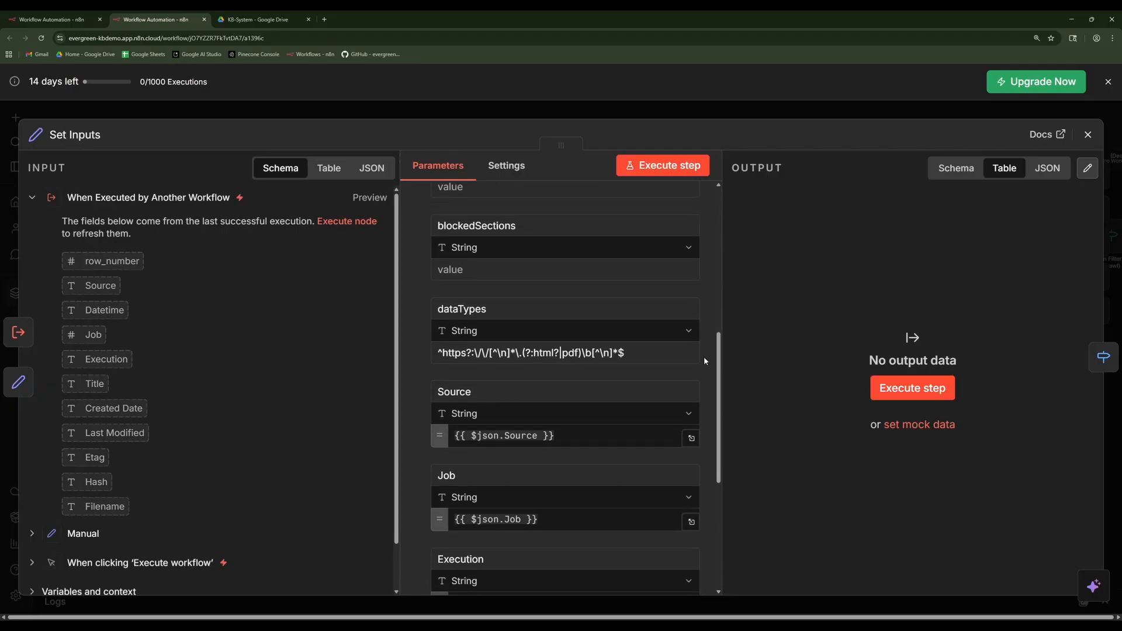
{"action": "left_click", "coordinate": [1087, 134]}
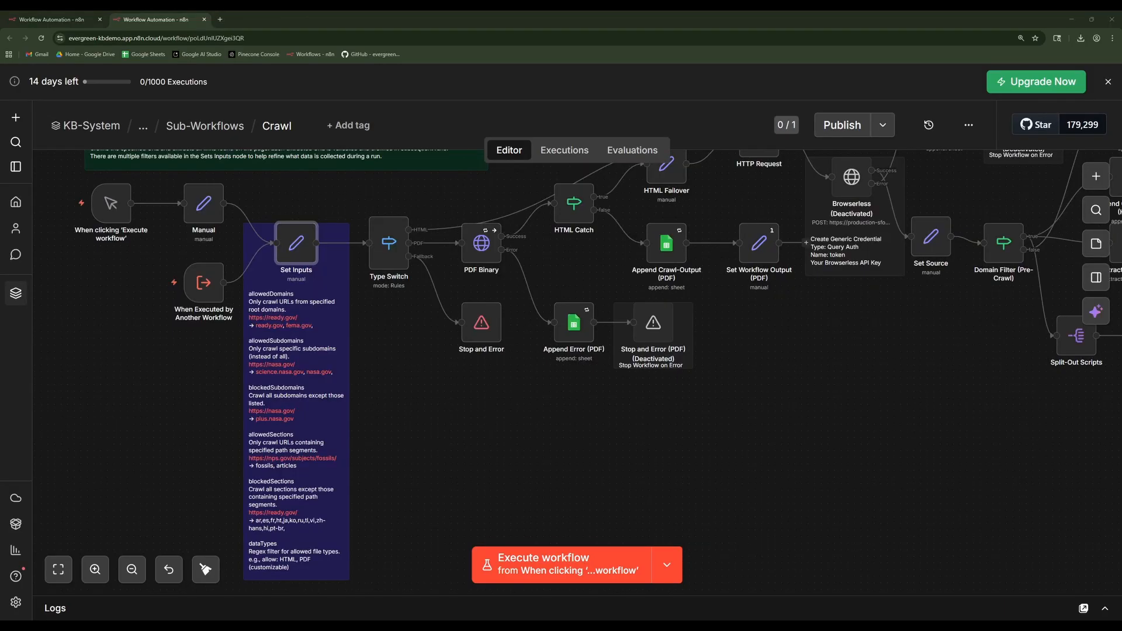
Set the Set Inputs node's allowedDomains value to ready.gov and close the node.
{"action": "left_click", "coordinate": [299, 255]}
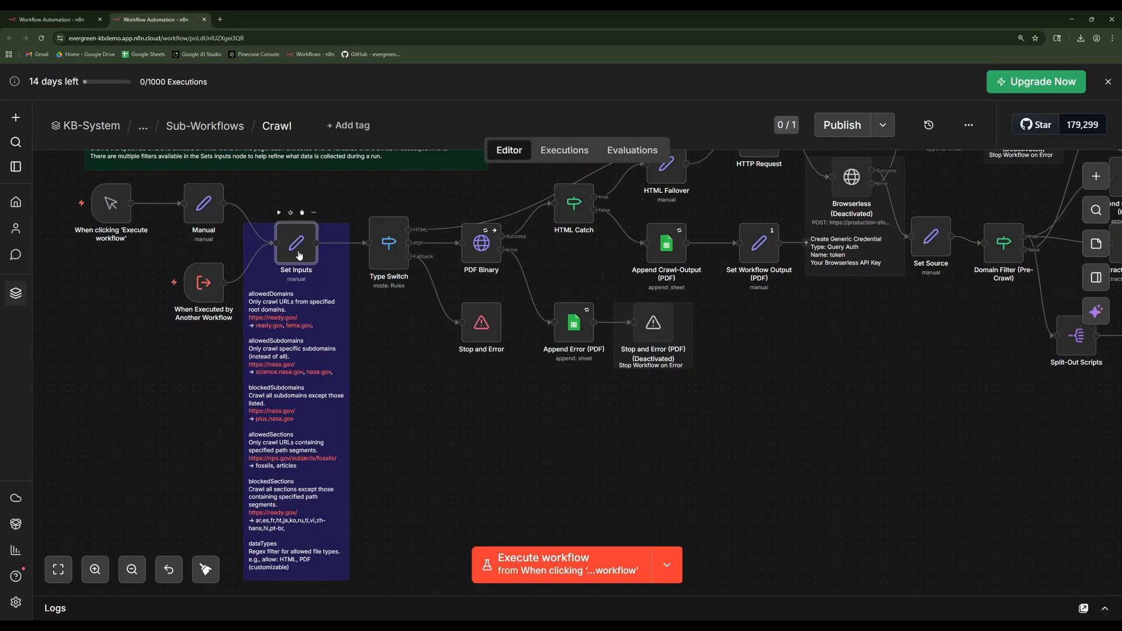
{"action": "double_click", "coordinate": [298, 254]}
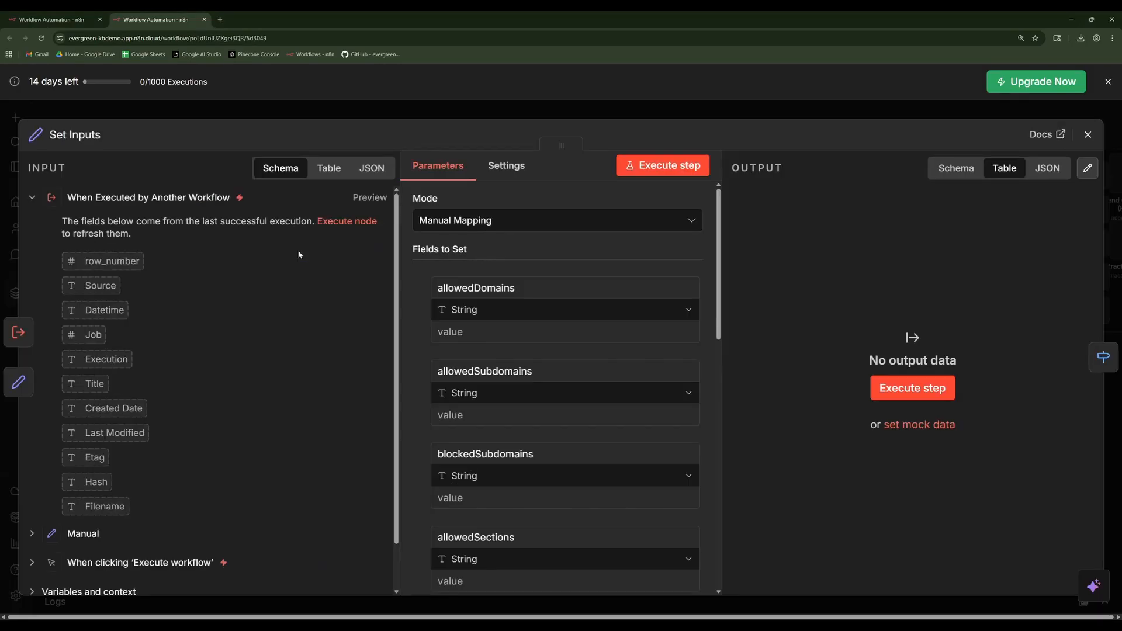
{"action": "left_click", "coordinate": [508, 331]}
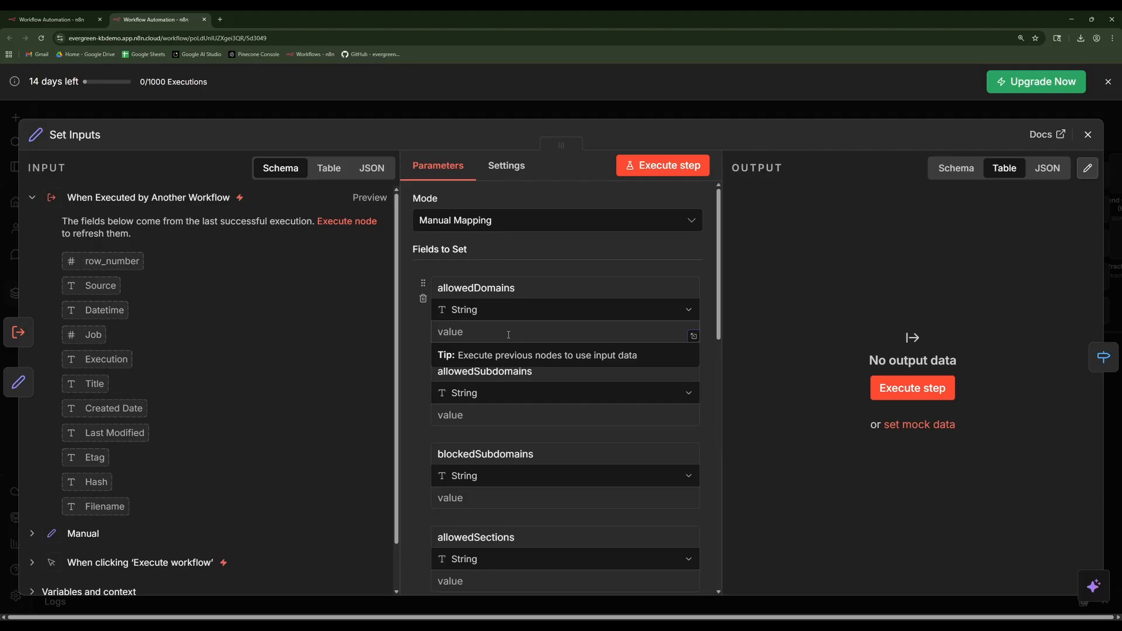
{"action": "type", "text": "ready.gov"}
{"action": "left_click", "coordinate": [570, 256]}
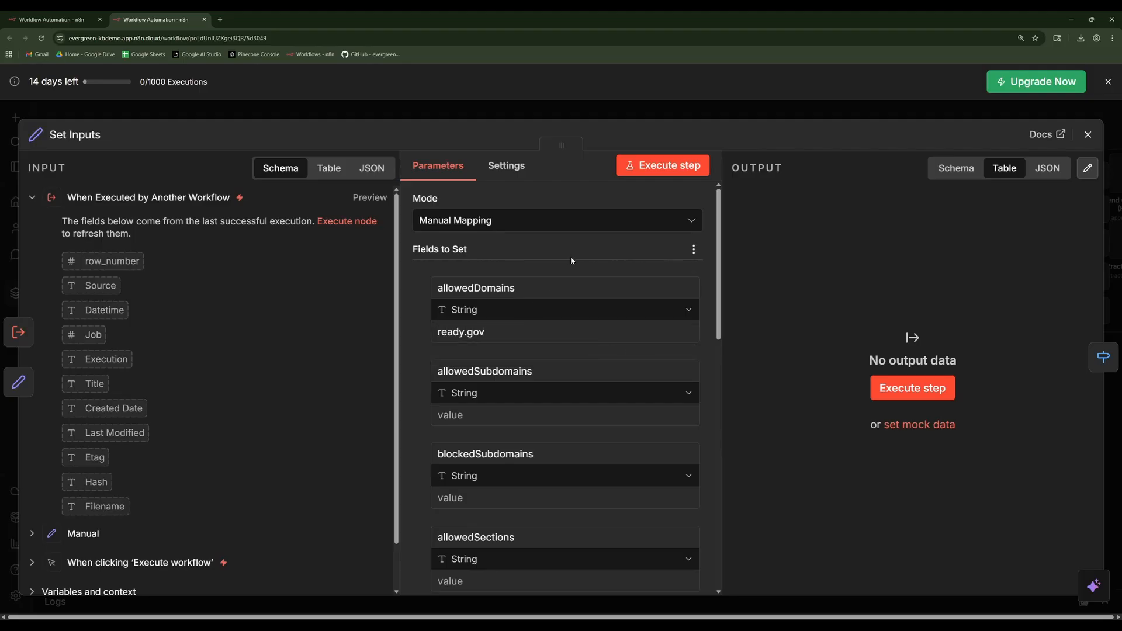
{"action": "left_click", "coordinate": [1088, 135]}
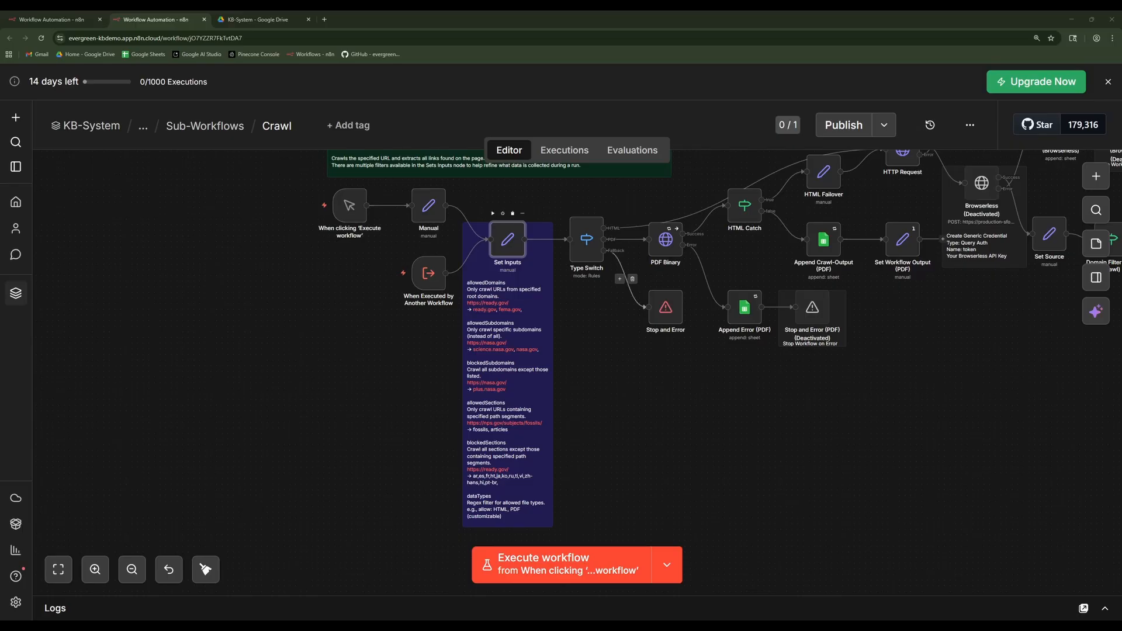
Enter ready.gov in Set Inputs' allowedSubdomains, then clear it so the field stays empty.
{"action": "double_click", "coordinate": [501, 246]}
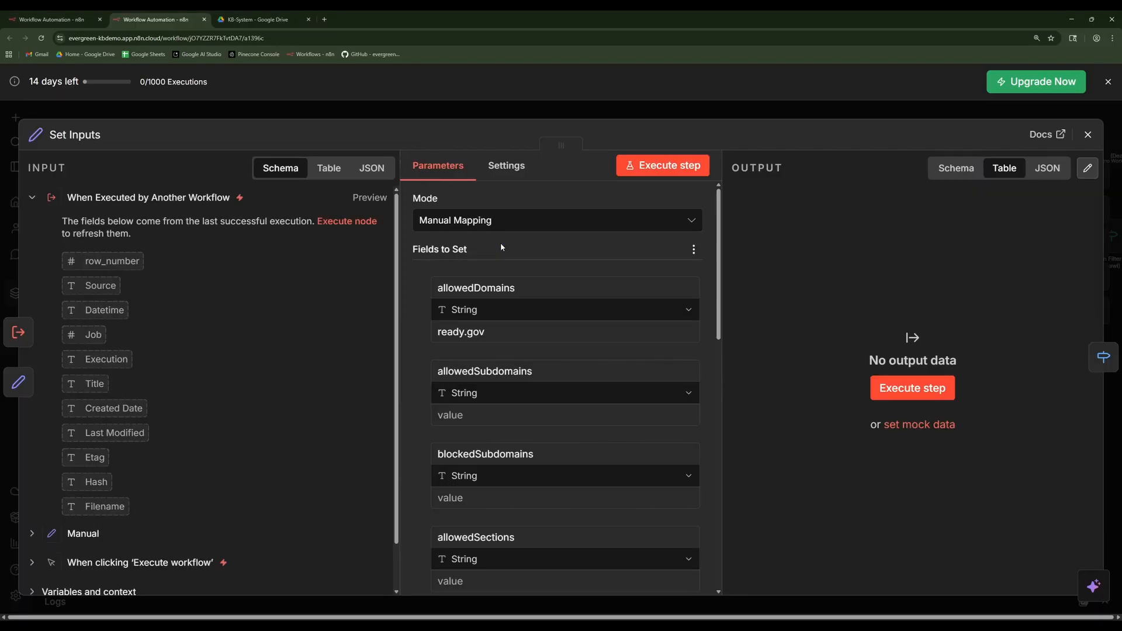
{"action": "scroll", "coordinate": [520, 373], "scroll_direction": "down", "scroll_amount": 1}
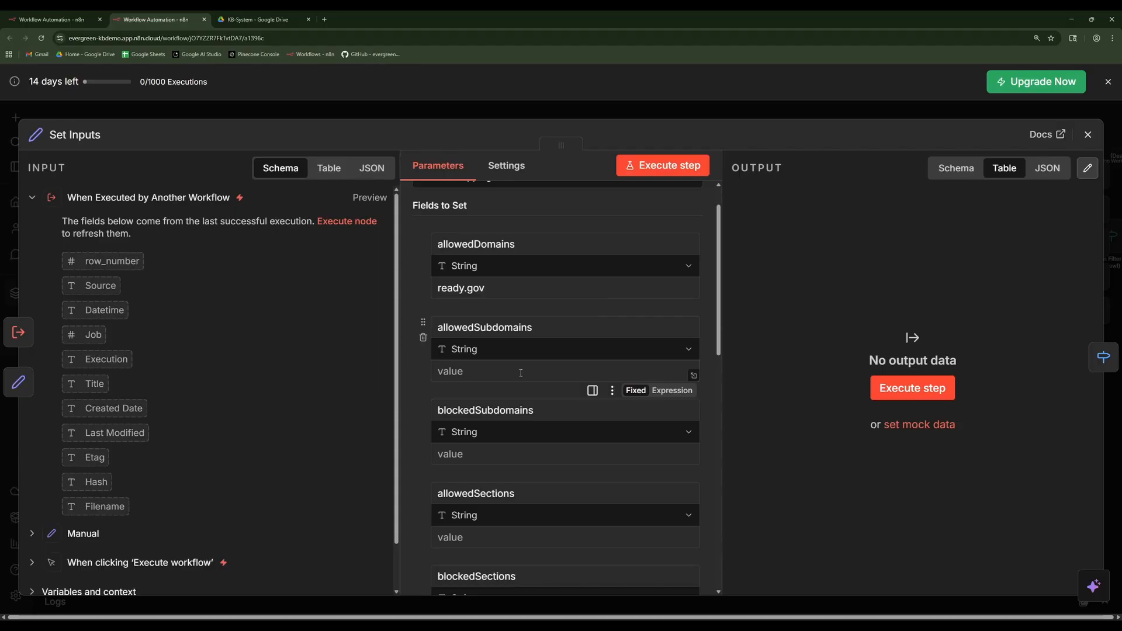
{"action": "left_click", "coordinate": [521, 373]}
{"action": "type", "text": "ready.gov"}
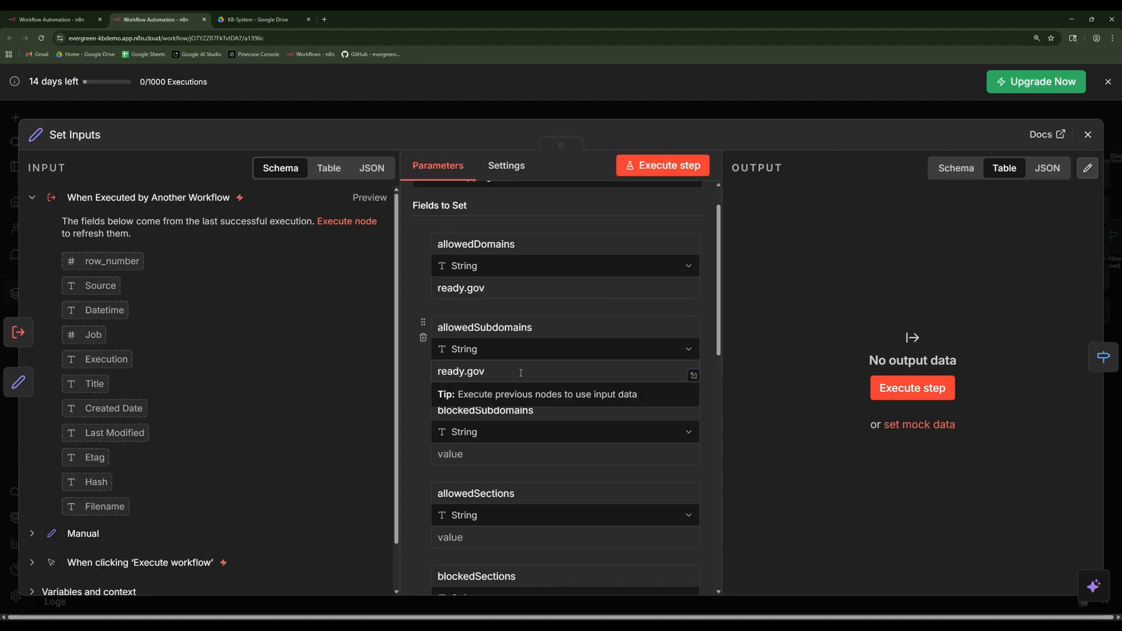
{"action": "left_click", "coordinate": [418, 458]}
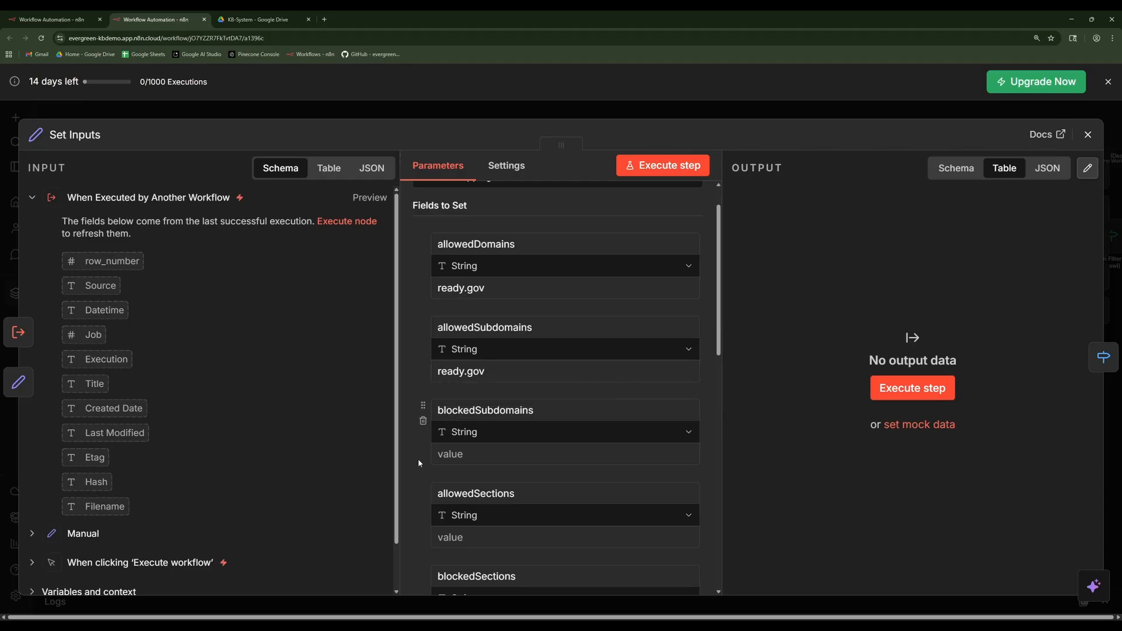
{"action": "left_click", "coordinate": [459, 368]}
{"action": "key", "text": "ctrl+a"}
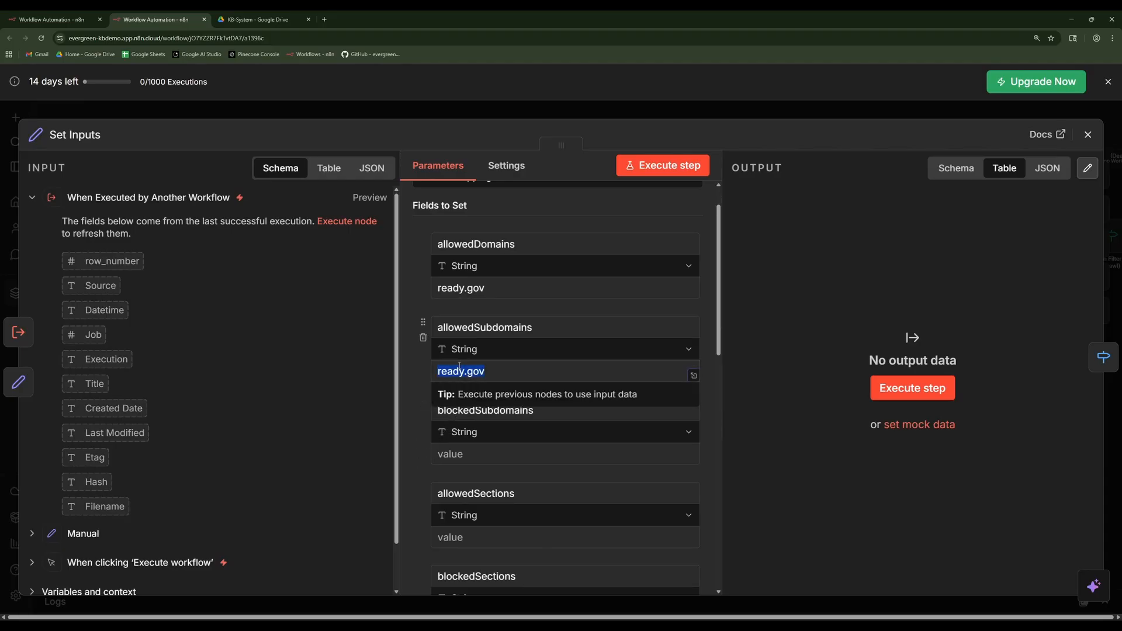
{"action": "key", "text": "BackSpace"}
Paste edit.staging.ready.gov and edit.ready.gov into blockedSubdomains and close Set Inputs.
{"action": "left_click", "coordinate": [476, 455]}
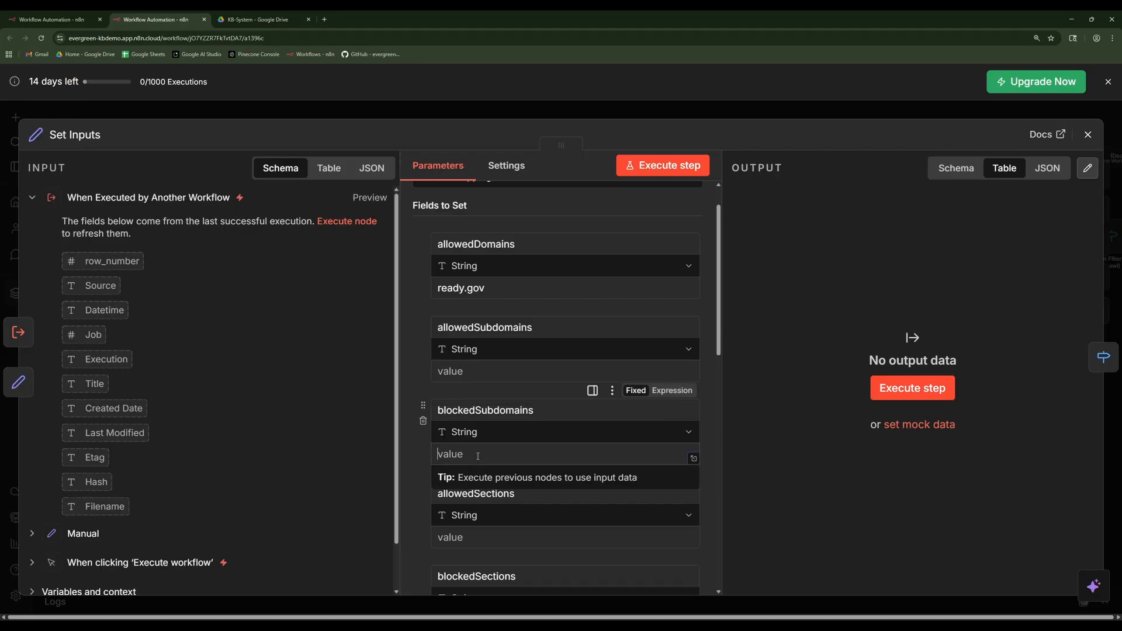
{"action": "type", "text": "edit.staging.ready.gov, edit.ready.gov"}
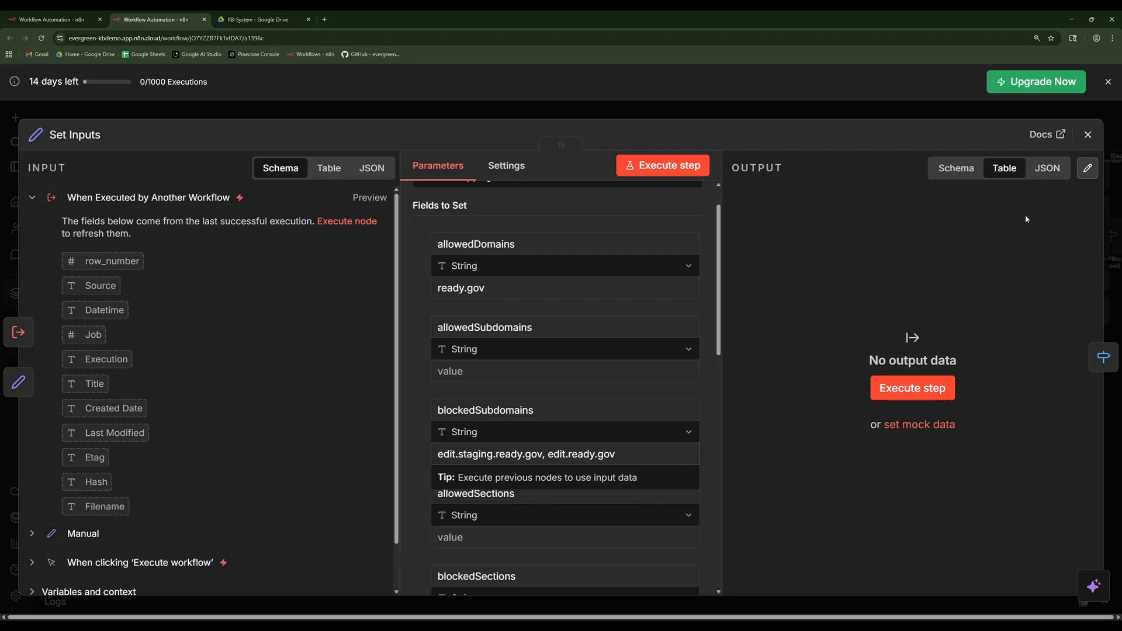
{"action": "left_click", "coordinate": [1087, 135]}
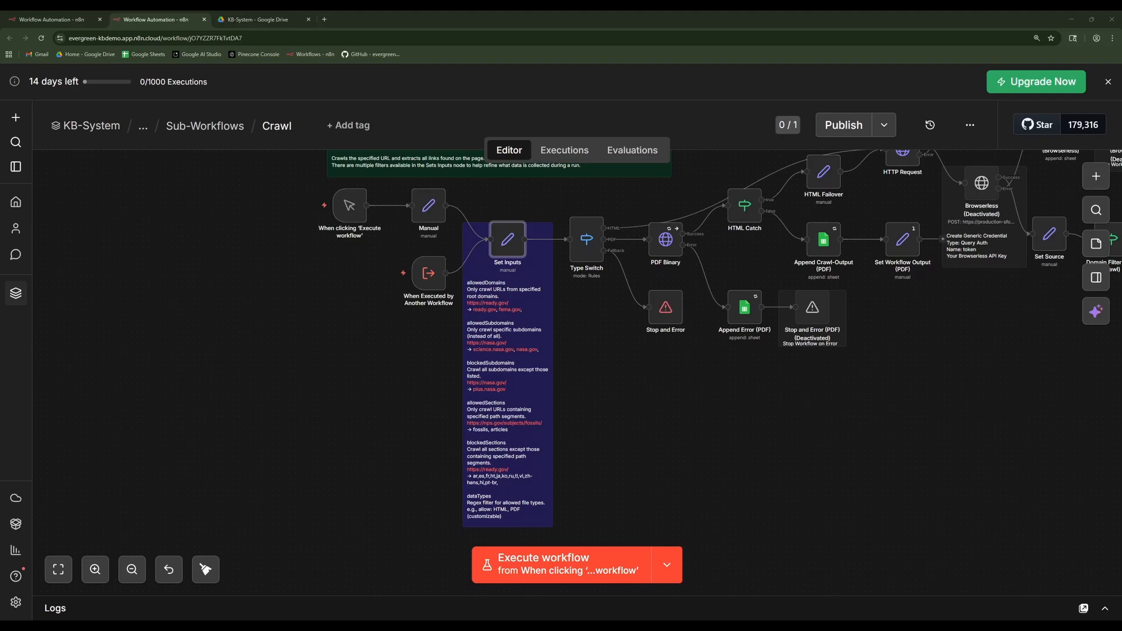
Paste ar,es,fr,ht,ja,ko,ru,tl,vi,zh-hans,hi,pt-br into Set Inputs' blockedSections field.
{"action": "double_click", "coordinate": [518, 240]}
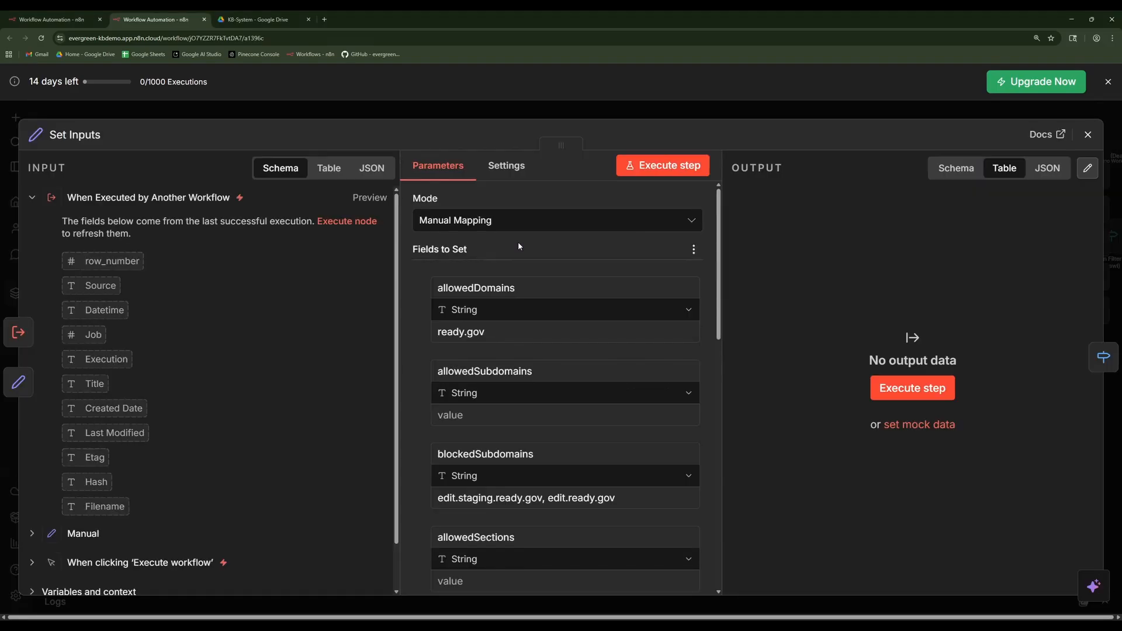
{"action": "scroll", "coordinate": [530, 260], "scroll_direction": "down", "scroll_amount": 1}
{"action": "scroll", "coordinate": [529, 260], "scroll_direction": "down", "scroll_amount": 5}
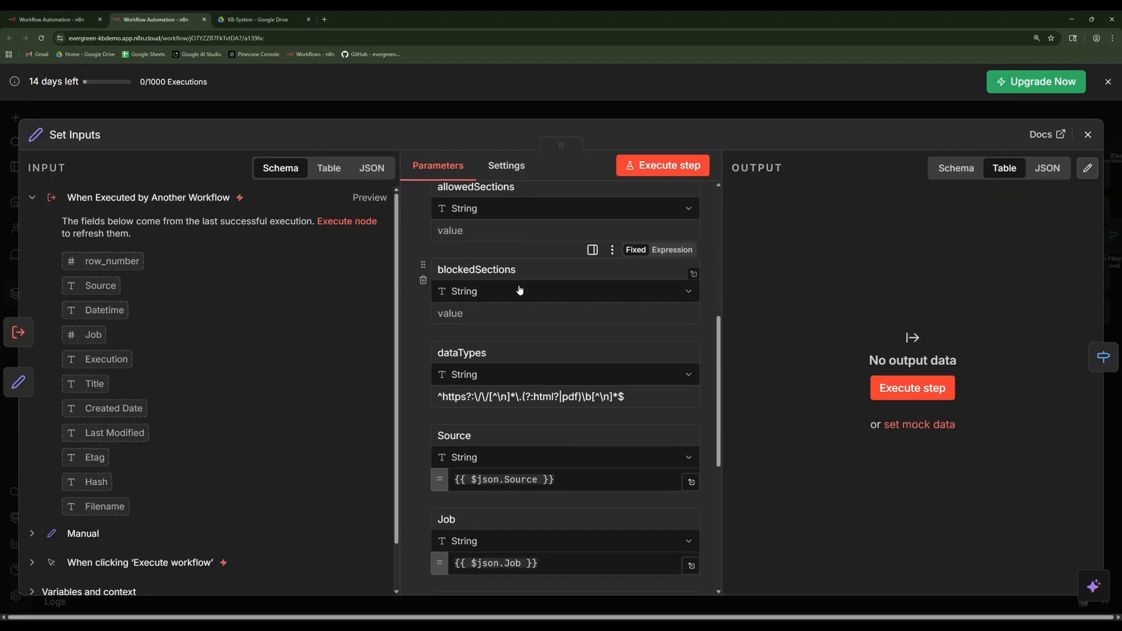
{"action": "left_click", "coordinate": [513, 316]}
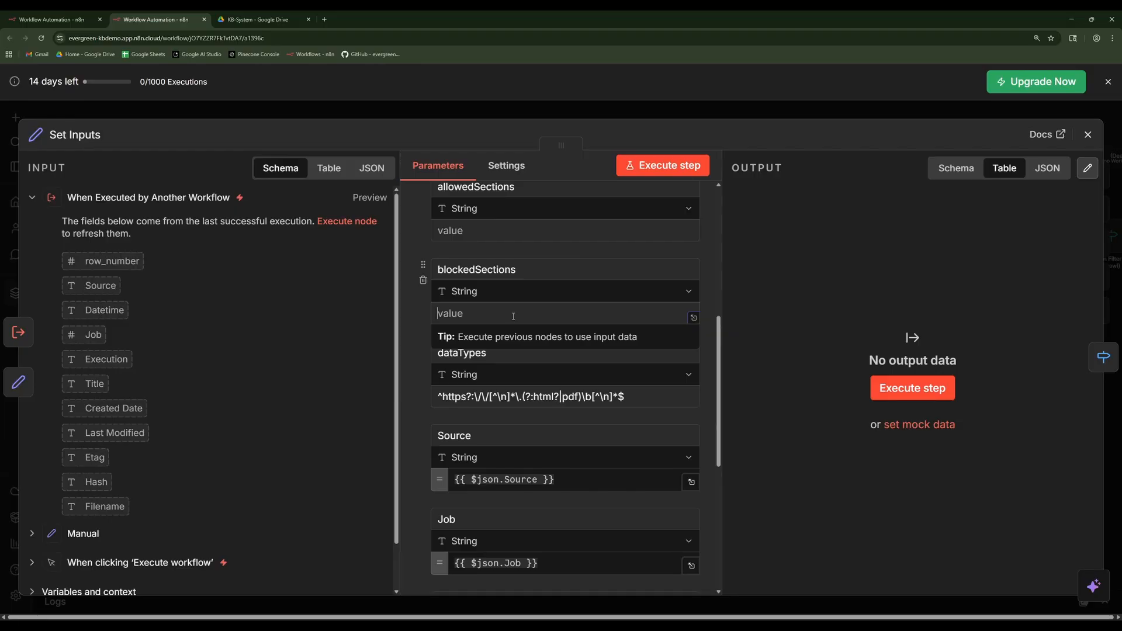
{"action": "type", "text": "ar,es,fr,ht,ja,ko,ru,tl,vi,zh-hans,hi,pt-br,"}
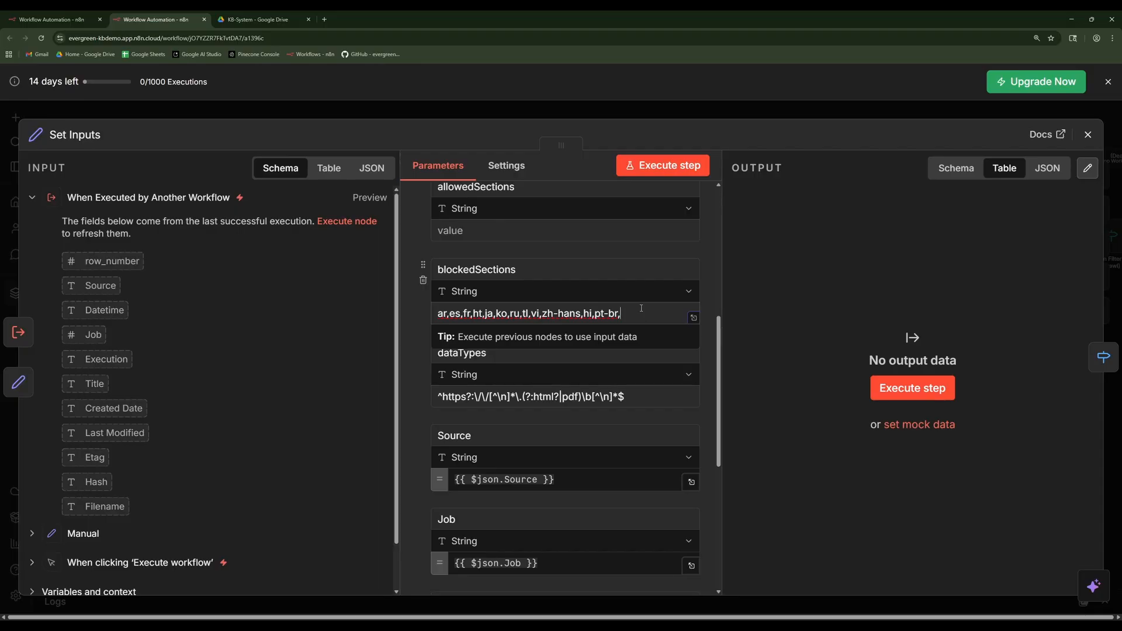
{"action": "left_click", "coordinate": [1087, 136]}
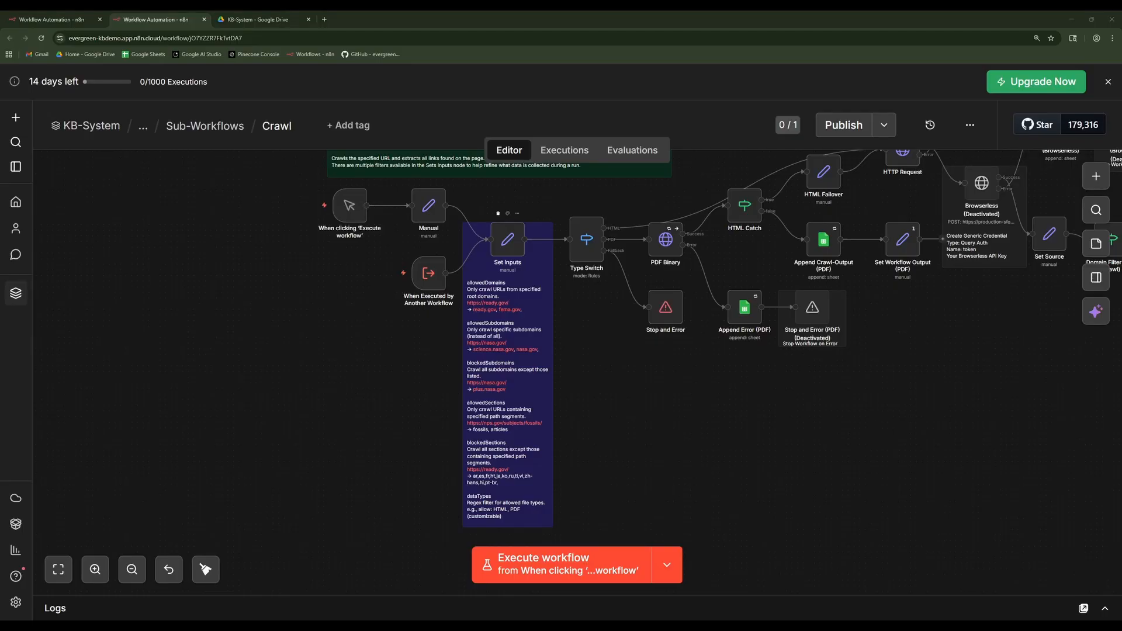
{"action": "double_click", "coordinate": [504, 241]}
{"action": "scroll", "coordinate": [530, 357], "scroll_direction": "down", "scroll_amount": 5}
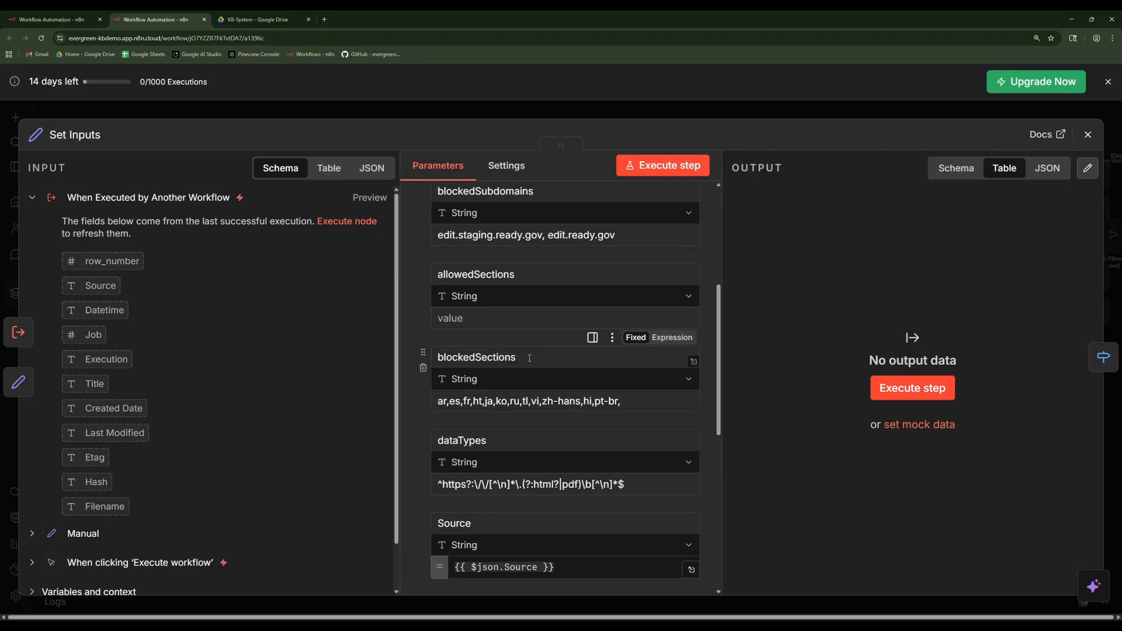
{"action": "scroll", "coordinate": [529, 357], "scroll_direction": "down", "scroll_amount": 1}
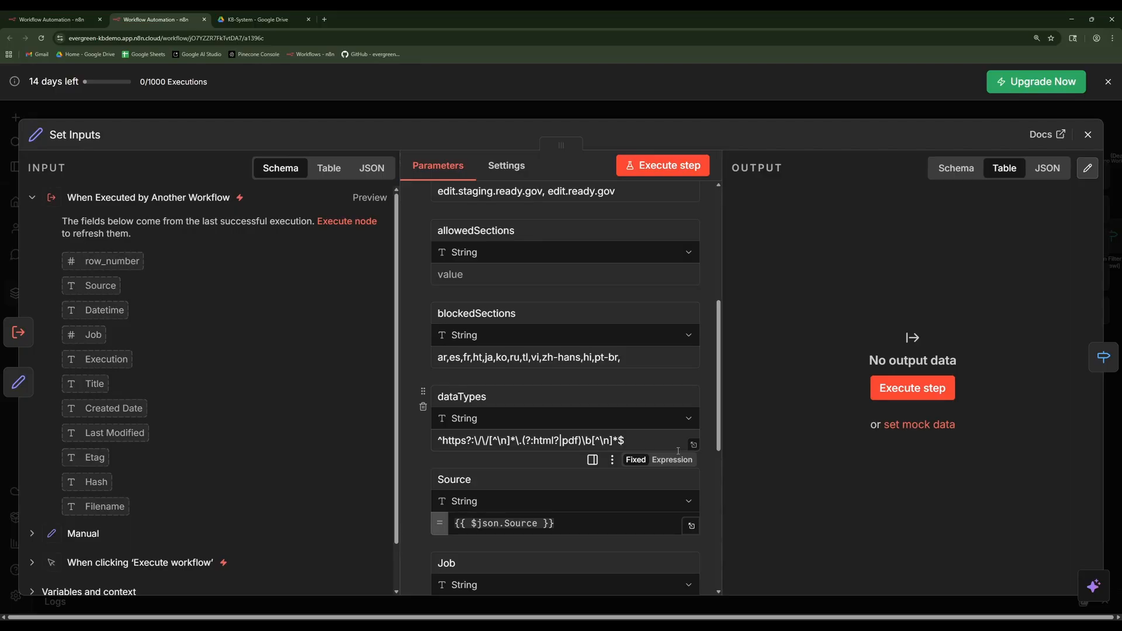
{"action": "left_click", "coordinate": [1087, 134]}
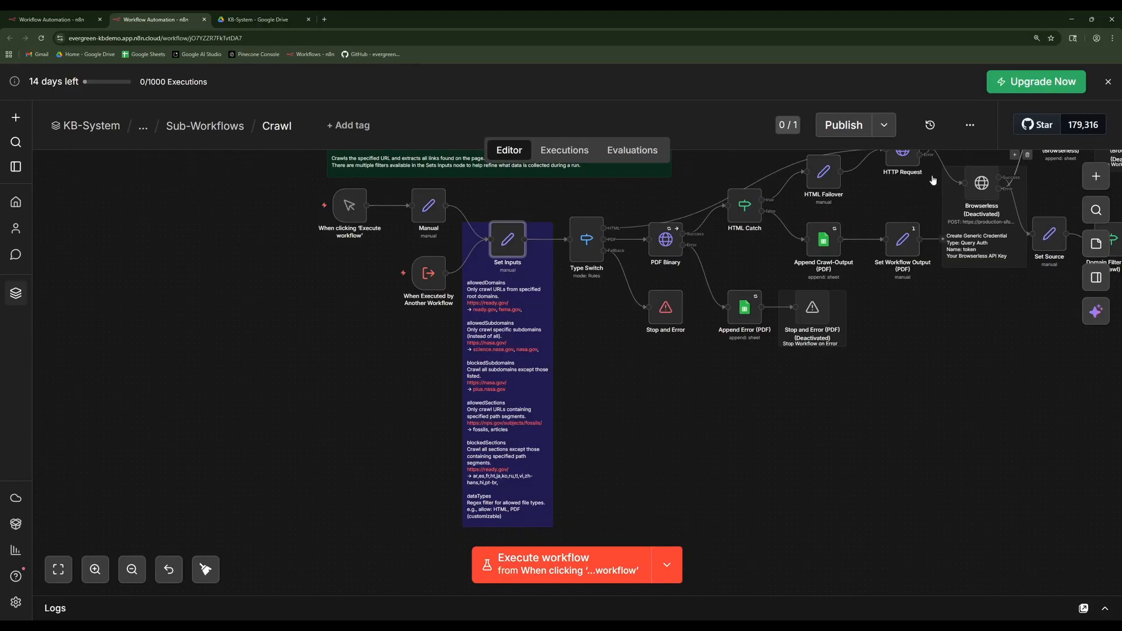
{"action": "scroll", "coordinate": [564, 389], "scroll_direction": "down", "scroll_amount": 1}
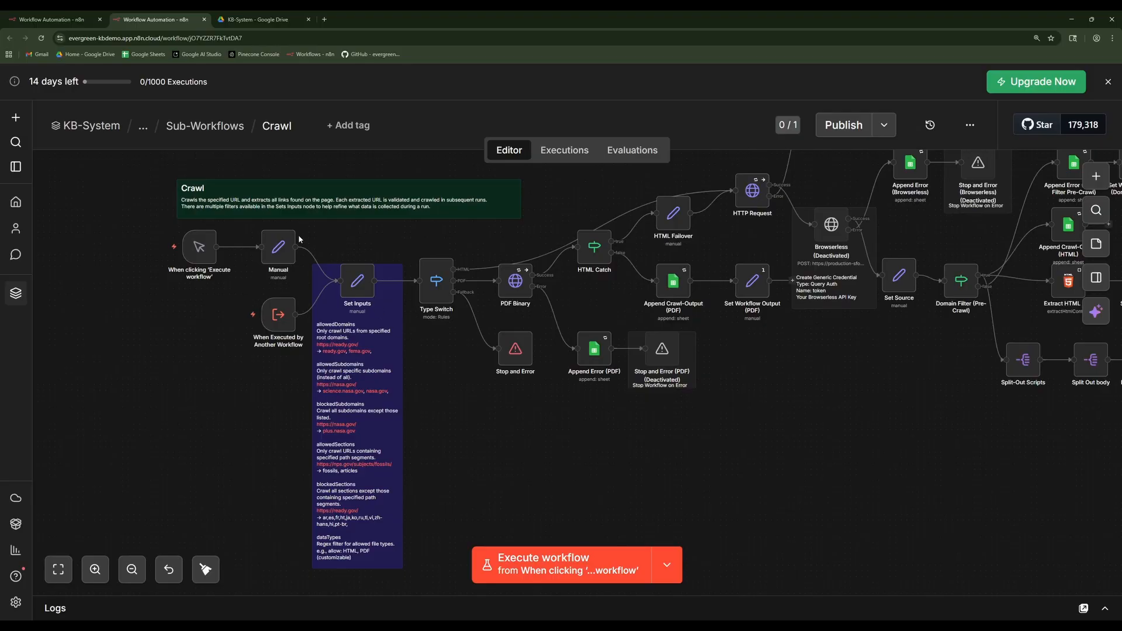
Save the Manual node, execute the Crawl workflow and pan to follow the run.
{"action": "double_click", "coordinate": [278, 259]}
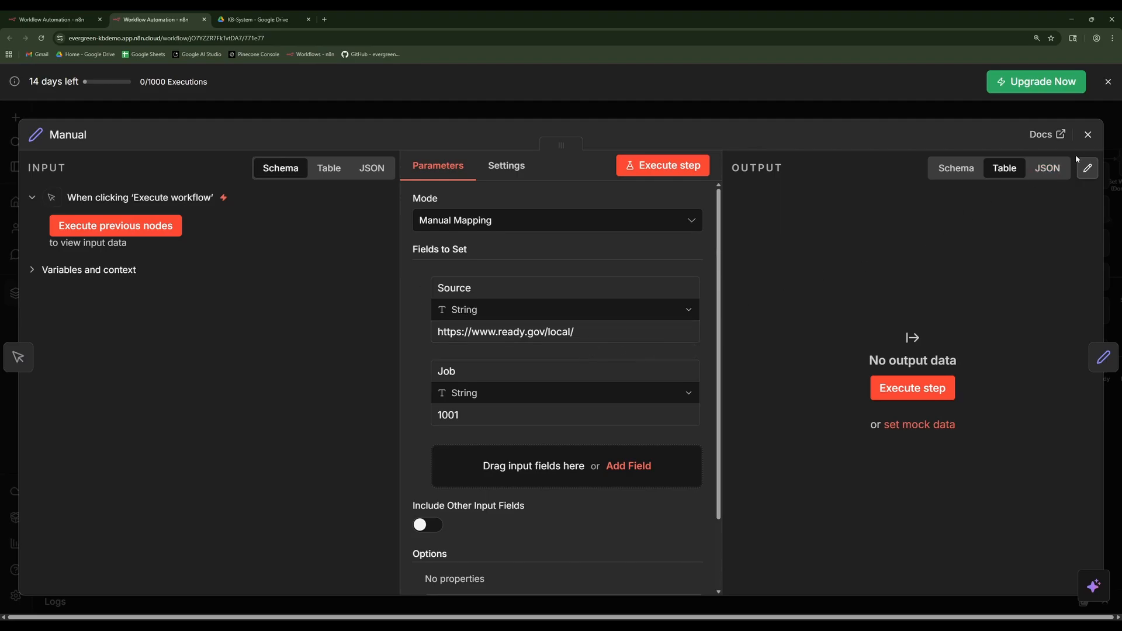
{"action": "left_click", "coordinate": [1087, 134]}
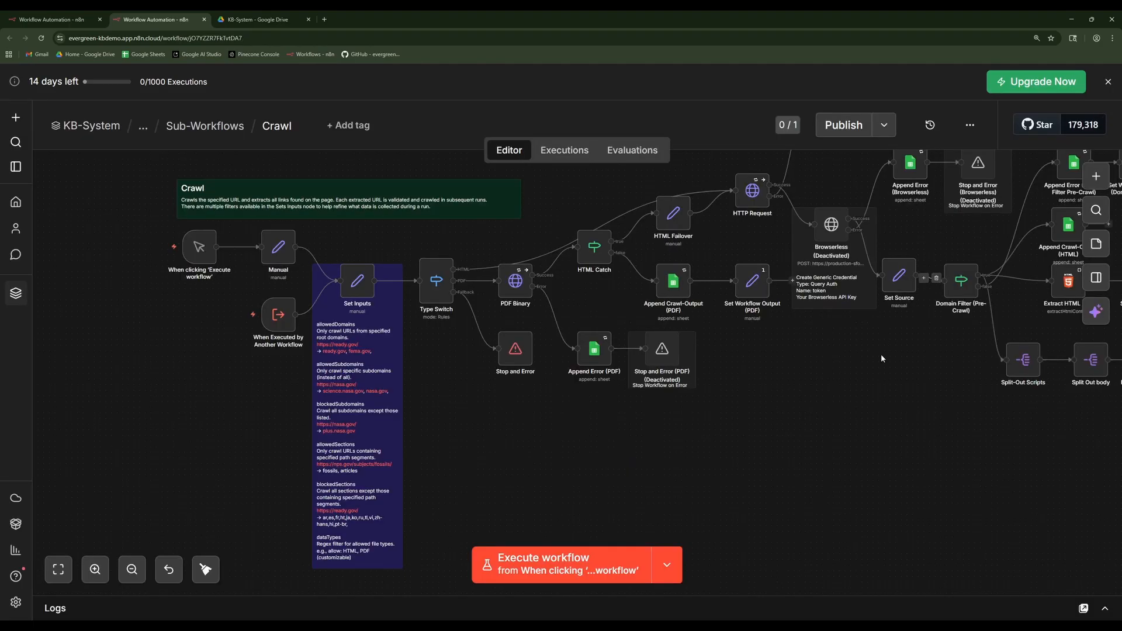
{"action": "left_click", "coordinate": [143, 247]}
{"action": "scroll", "coordinate": [799, 321], "scroll_direction": "down", "scroll_amount": 5}
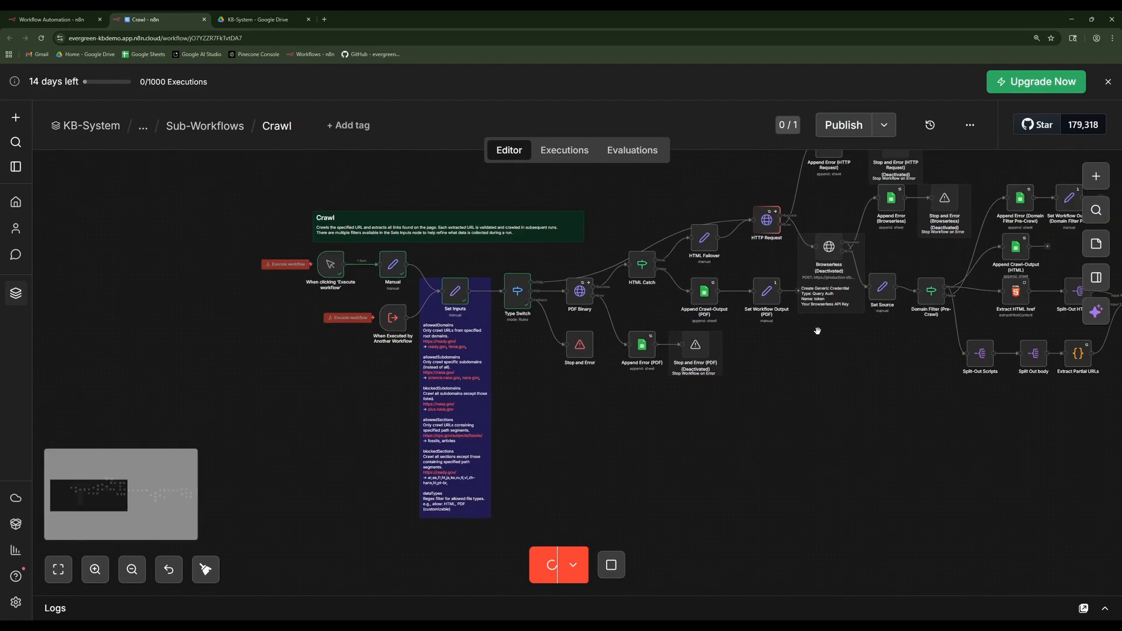
{"action": "left_click_drag", "start_coordinate": [669, 414], "coordinate": [662, 418]}
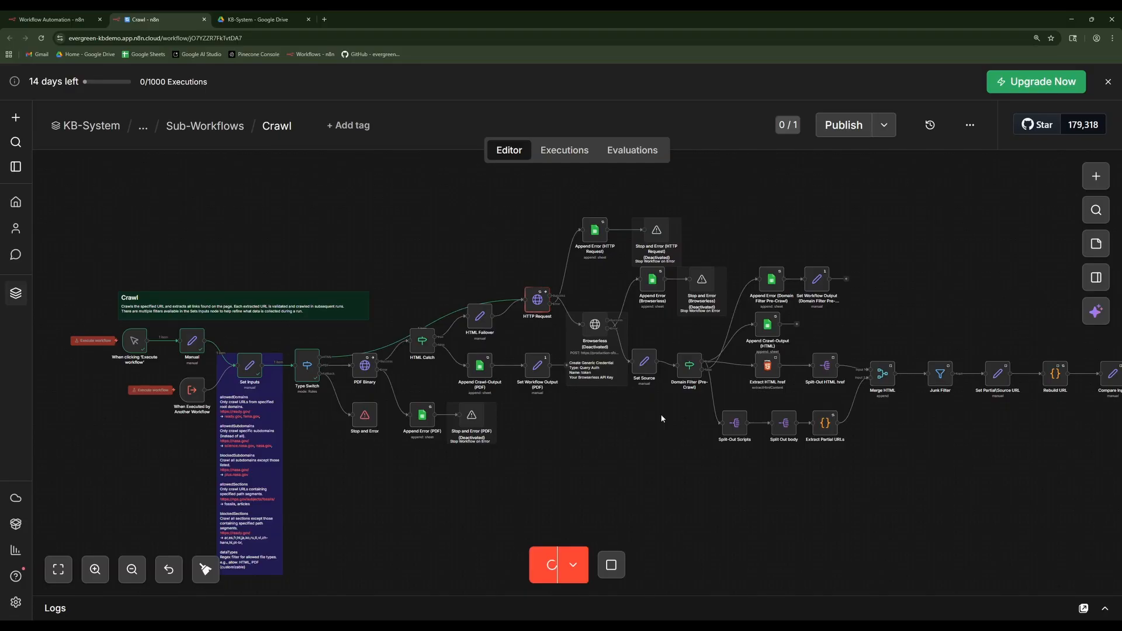
Inspect the Set Source node's output and select its resulting Source URL.
{"action": "left_click", "coordinate": [646, 367]}
{"action": "double_click", "coordinate": [646, 367]}
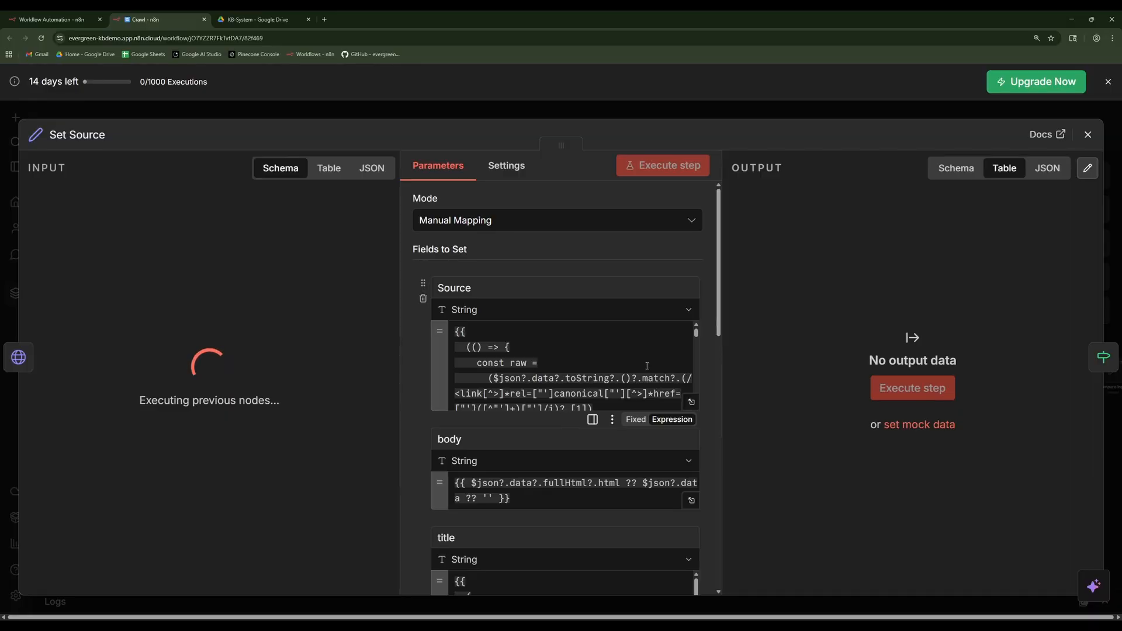
{"action": "scroll", "coordinate": [647, 365], "scroll_direction": "down", "scroll_amount": 3}
{"action": "scroll", "coordinate": [647, 366], "scroll_direction": "down", "scroll_amount": 3}
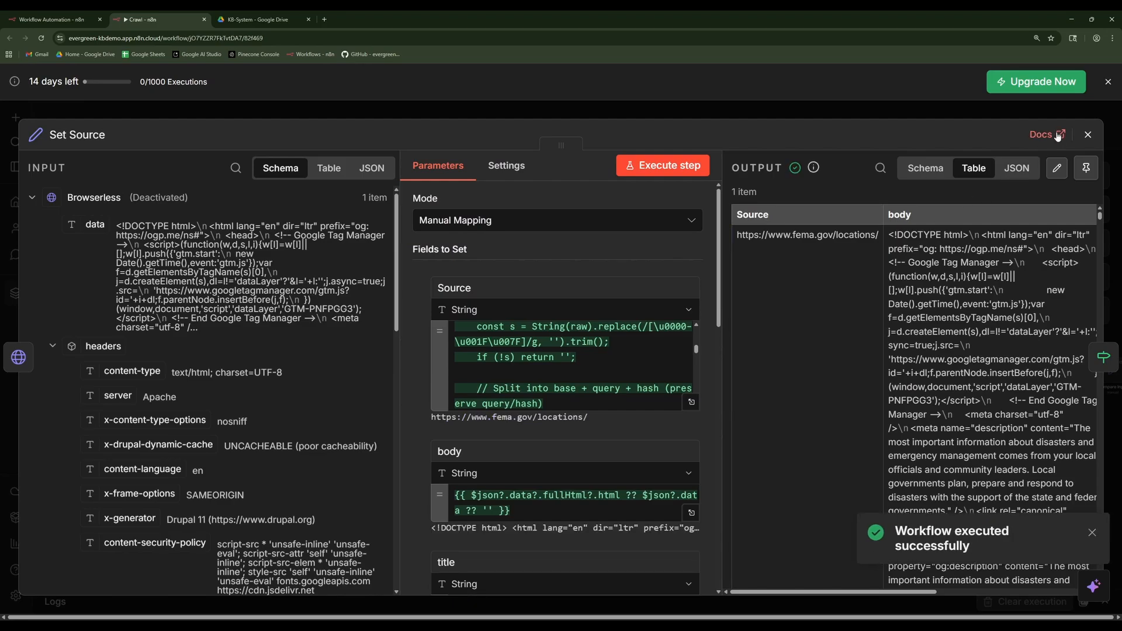
{"action": "left_click_drag", "start_coordinate": [735, 235], "coordinate": [881, 236]}
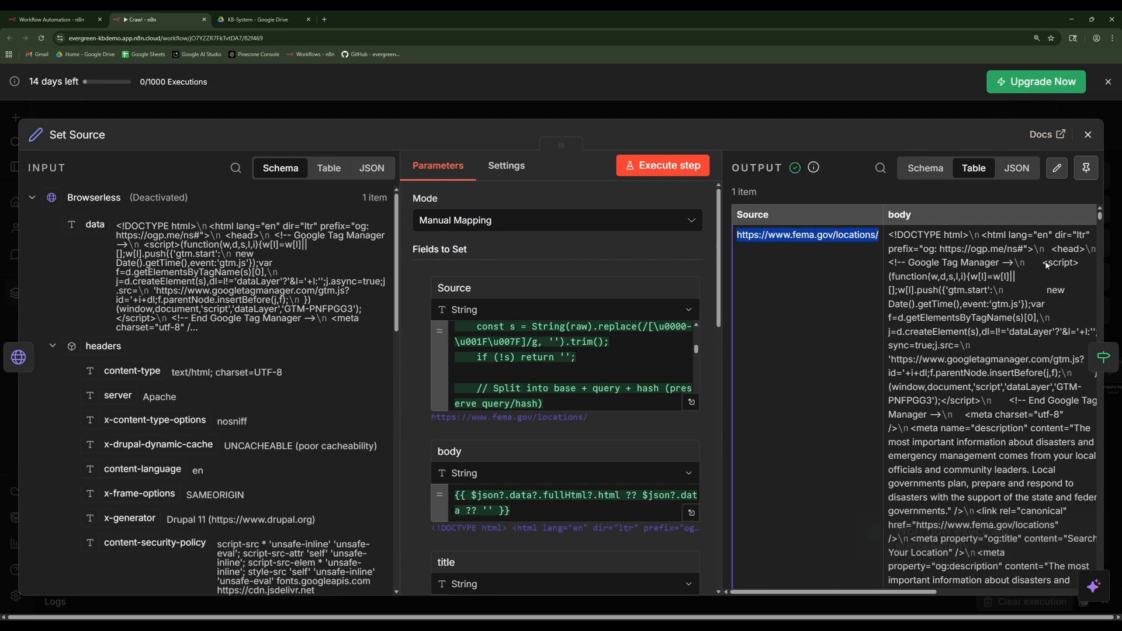
{"action": "left_click", "coordinate": [1088, 136]}
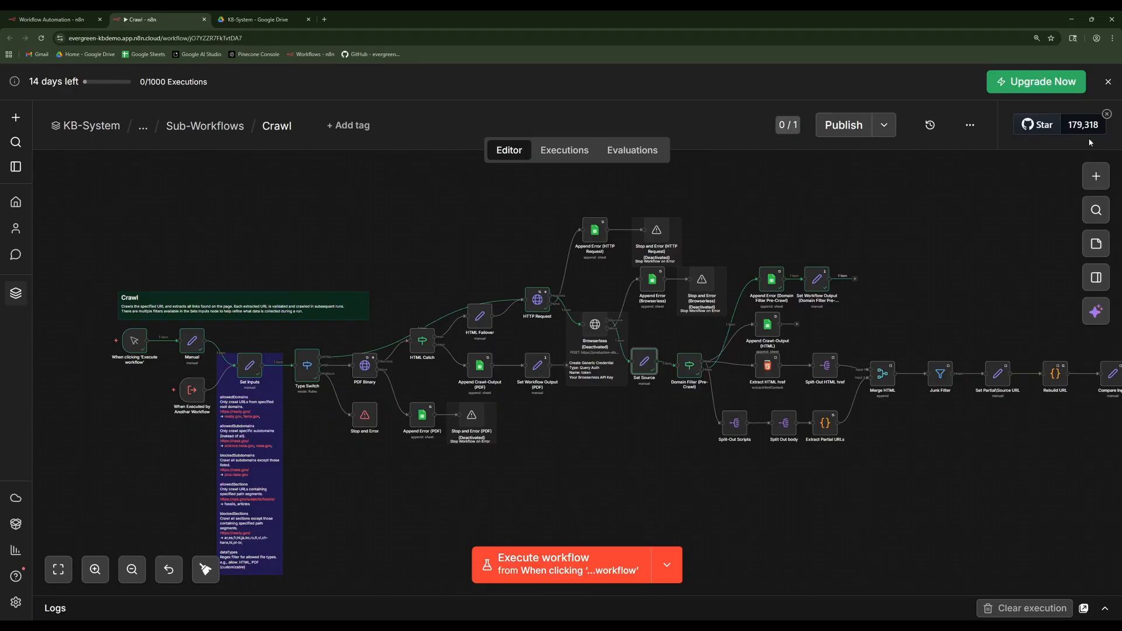
Check the Append Error (Domain Filter Pre-Crawl) node flagging fema.gov/locations, then open a blank tab.
{"action": "left_click", "coordinate": [772, 282]}
{"action": "double_click", "coordinate": [772, 283]}
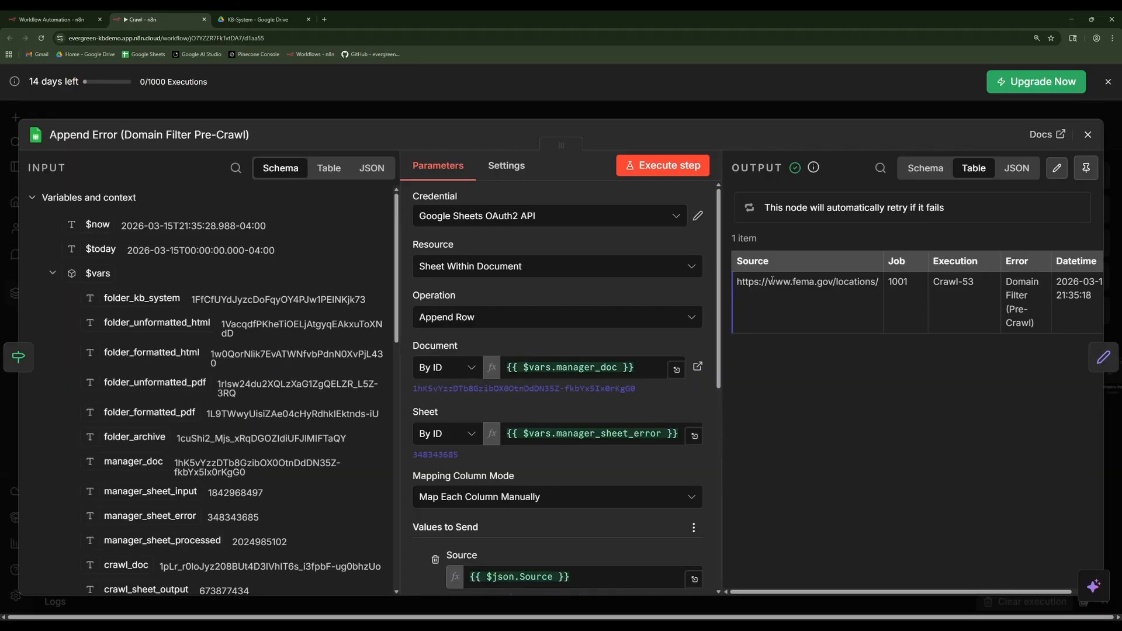
{"action": "key", "text": "Escape"}
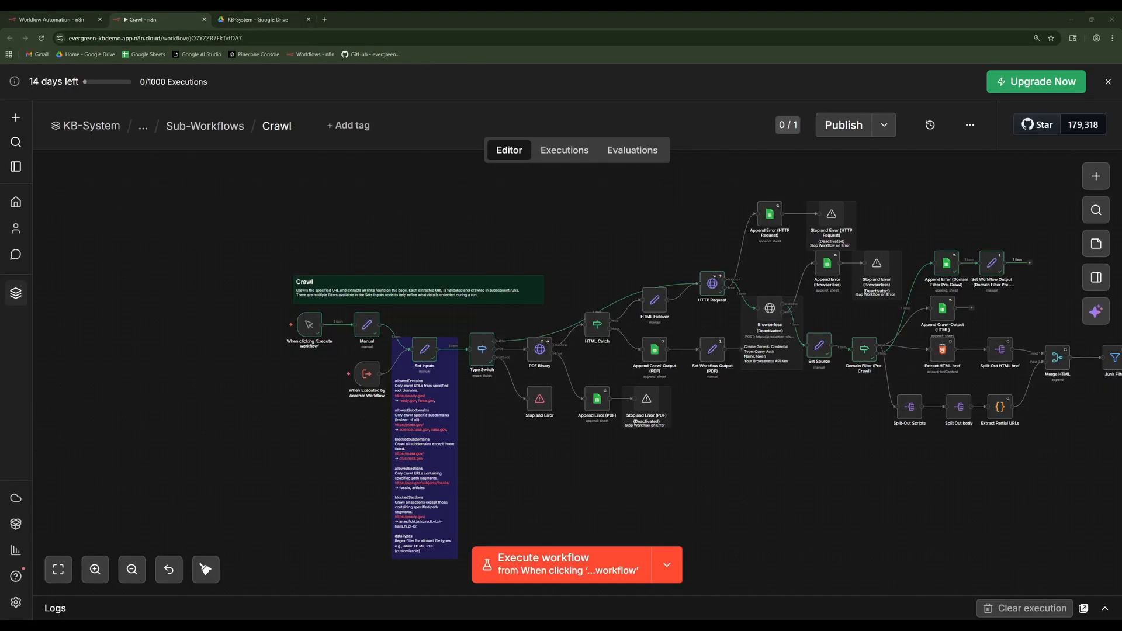
{"action": "left_click", "coordinate": [324, 19]}
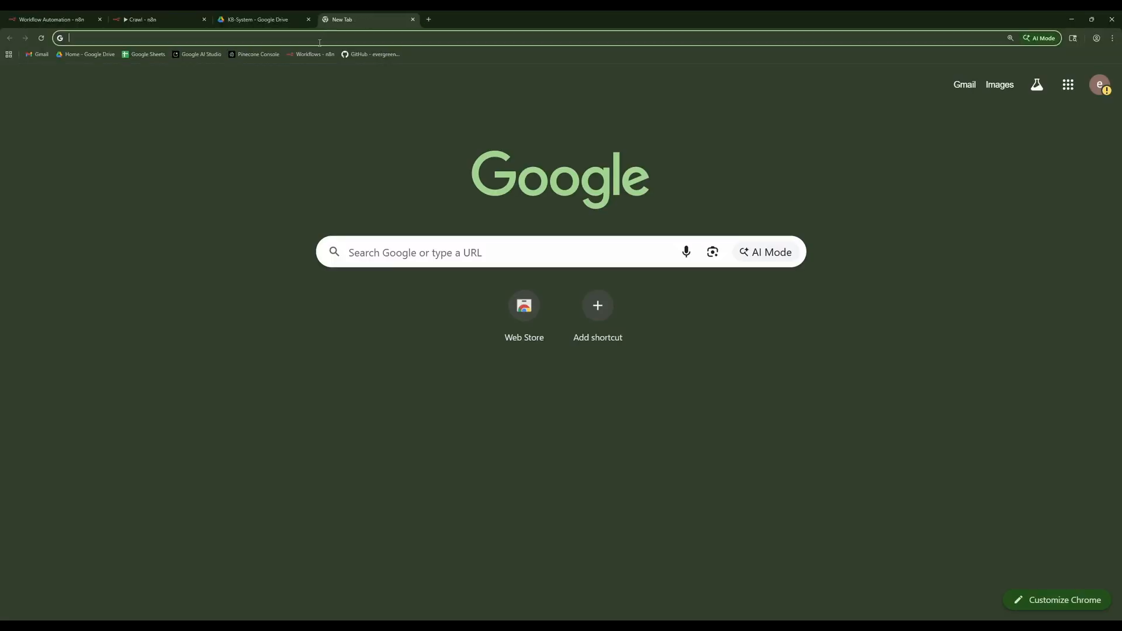
Load ready.gov, open its #WinterReady page and select the ready.gov/winter-ready address.
{"action": "type", "text": "https://www.ready.gov/"}
{"action": "left_click", "coordinate": [327, 57]}
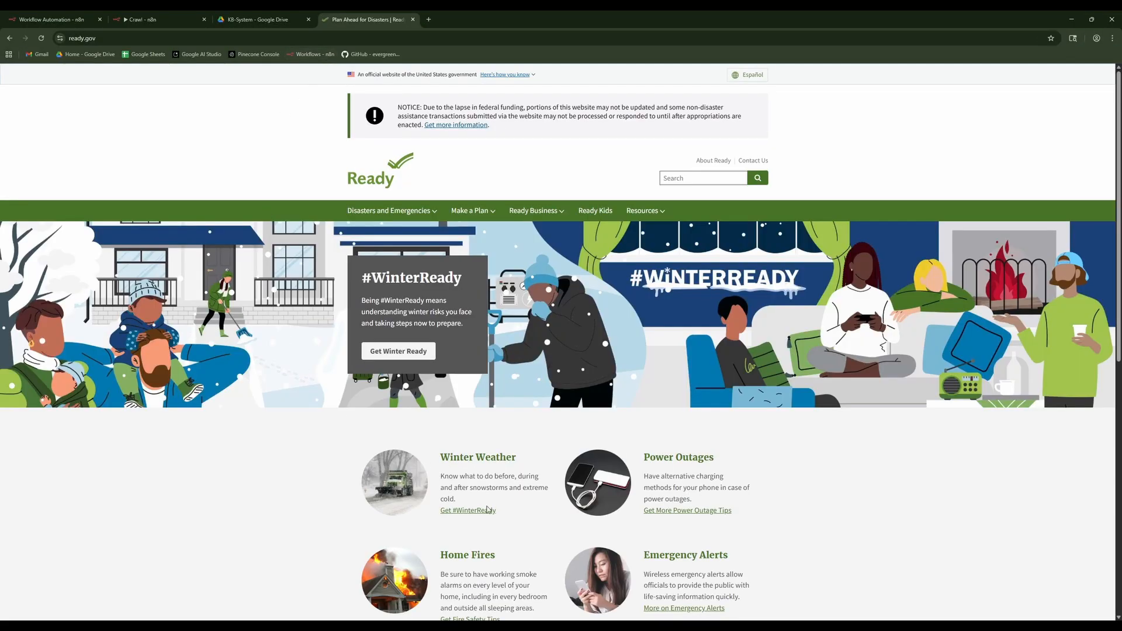
{"action": "left_click", "coordinate": [475, 459]}
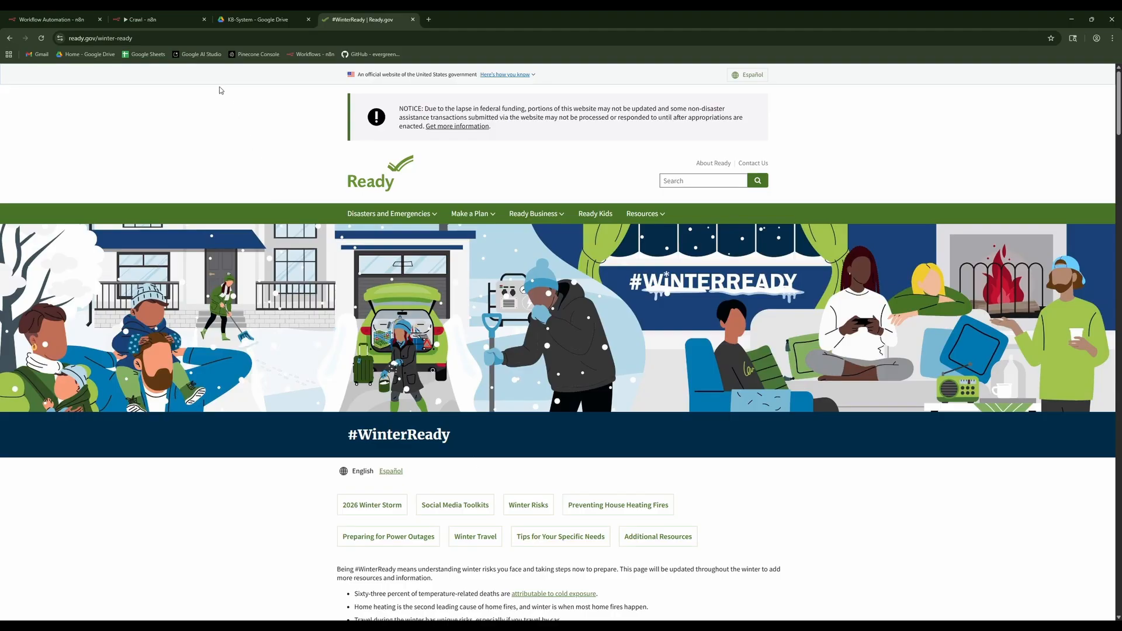
{"action": "double_click", "coordinate": [166, 39]}
{"action": "left_click", "coordinate": [169, 38]}
{"action": "key", "text": "ctrl+c"}
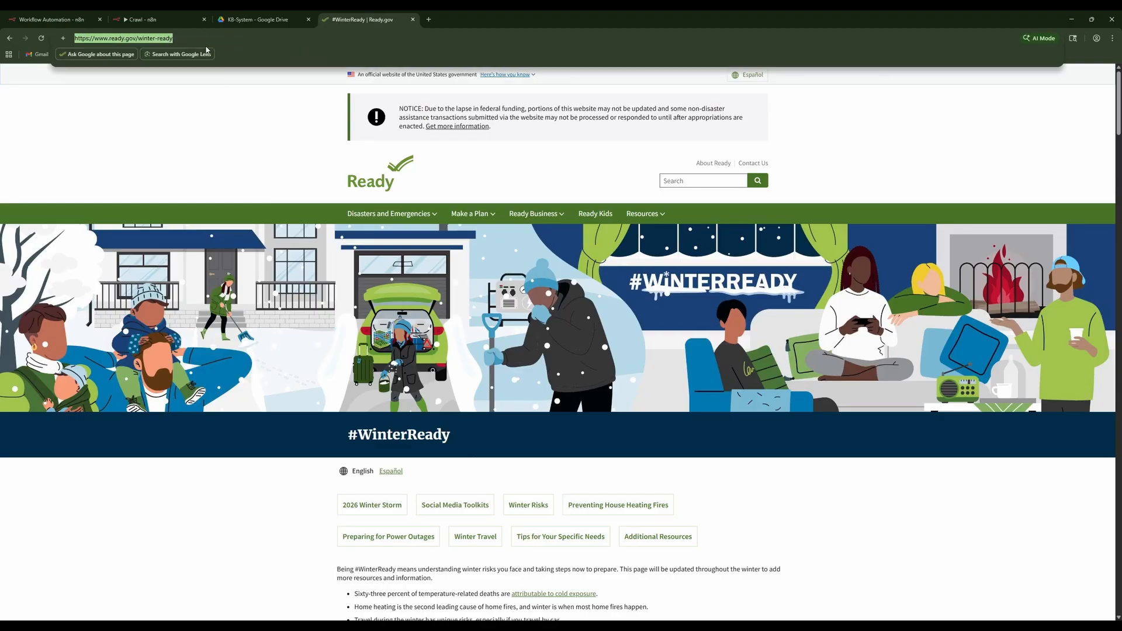
{"action": "left_click", "coordinate": [155, 19]}
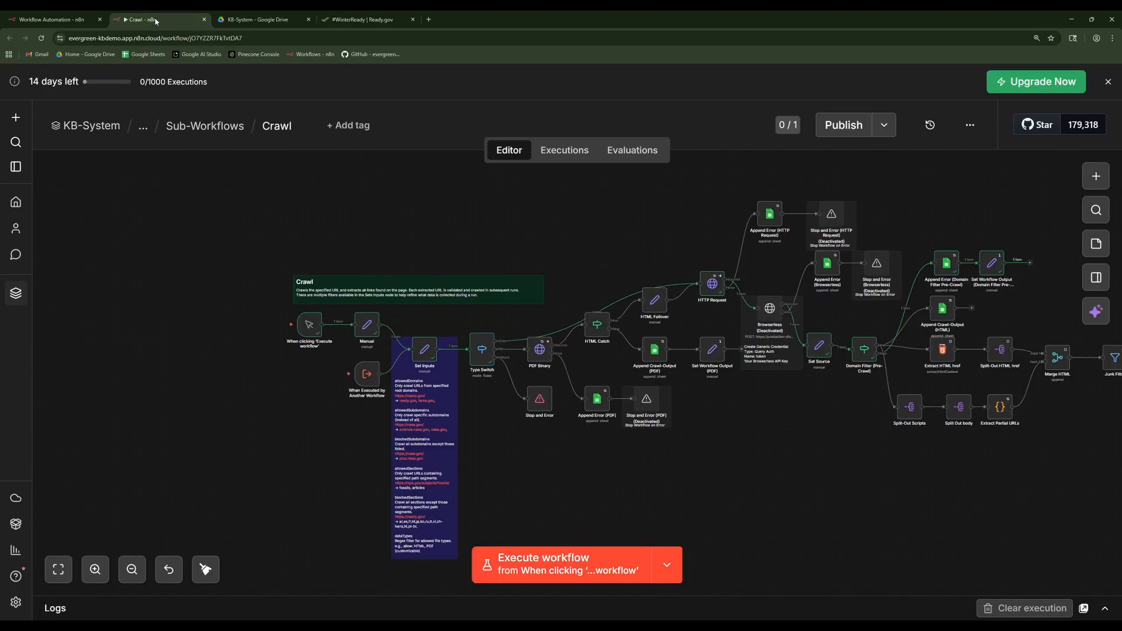
{"action": "double_click", "coordinate": [368, 327]}
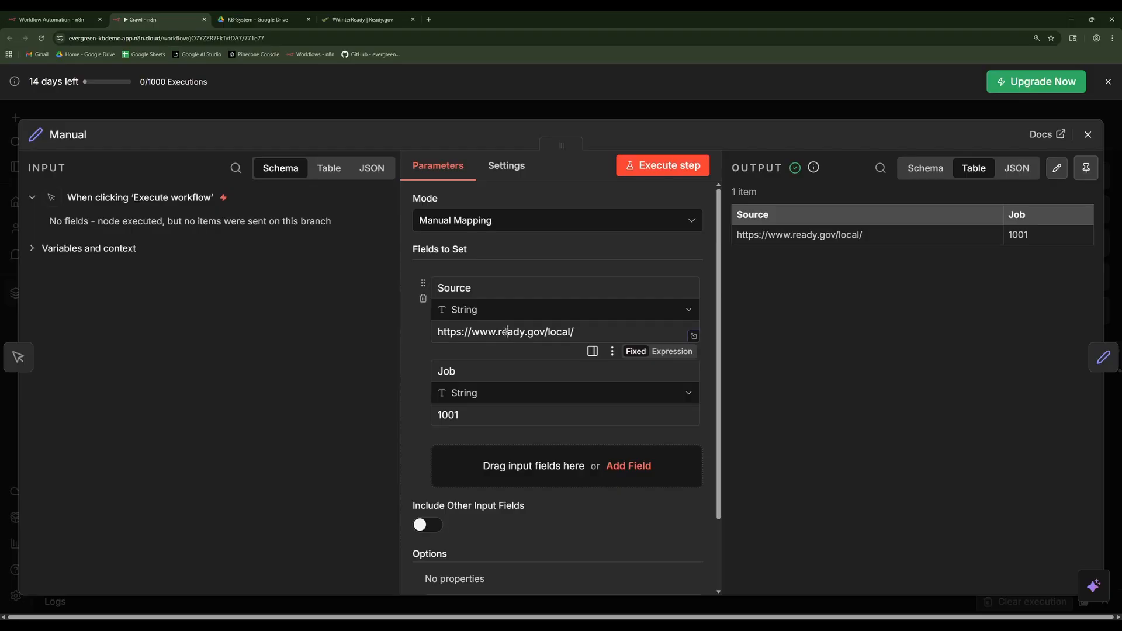
{"action": "triple_click", "coordinate": [507, 331]}
{"action": "key", "text": "ctrl+v"}
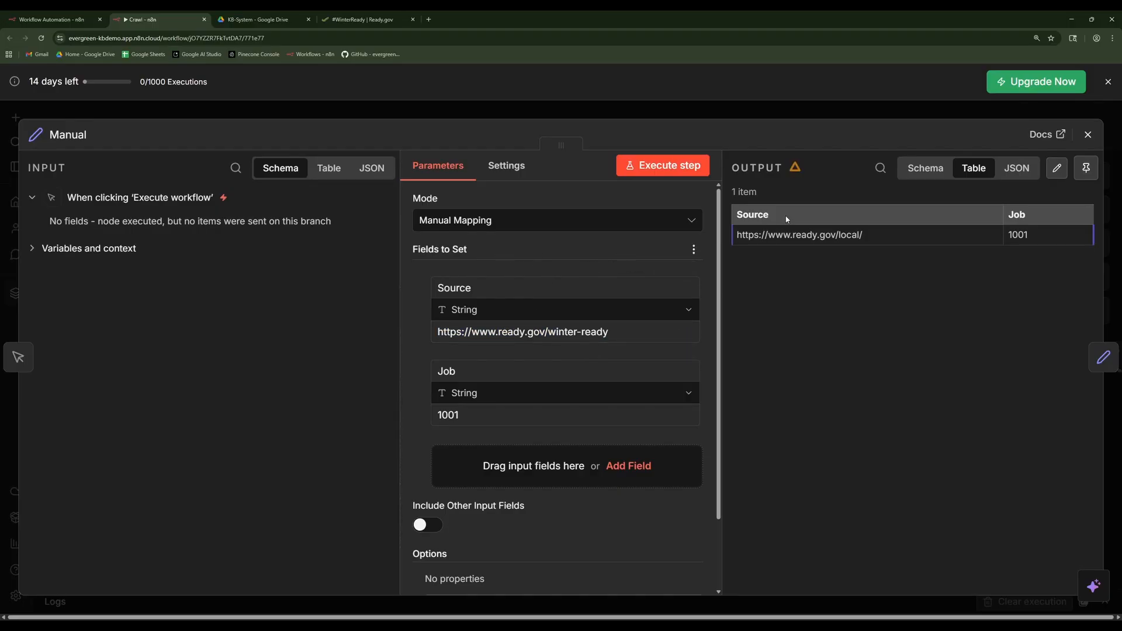
{"action": "left_click", "coordinate": [1087, 135]}
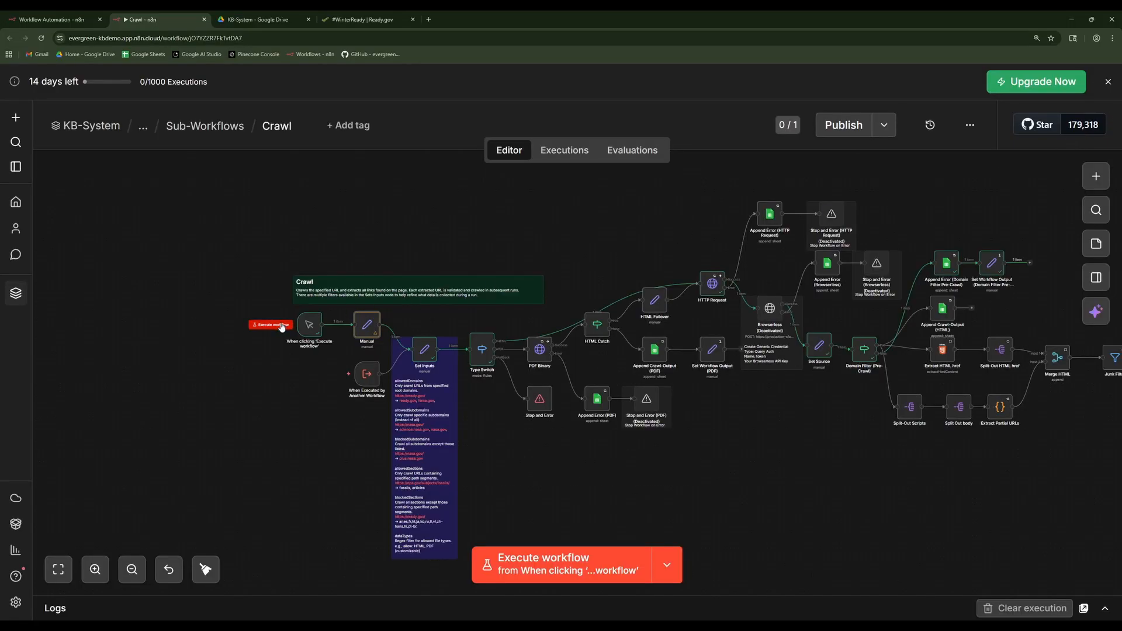
Execute the Crawl workflow and pan right to its Set Workflow Output nodes.
{"action": "left_click", "coordinate": [282, 327]}
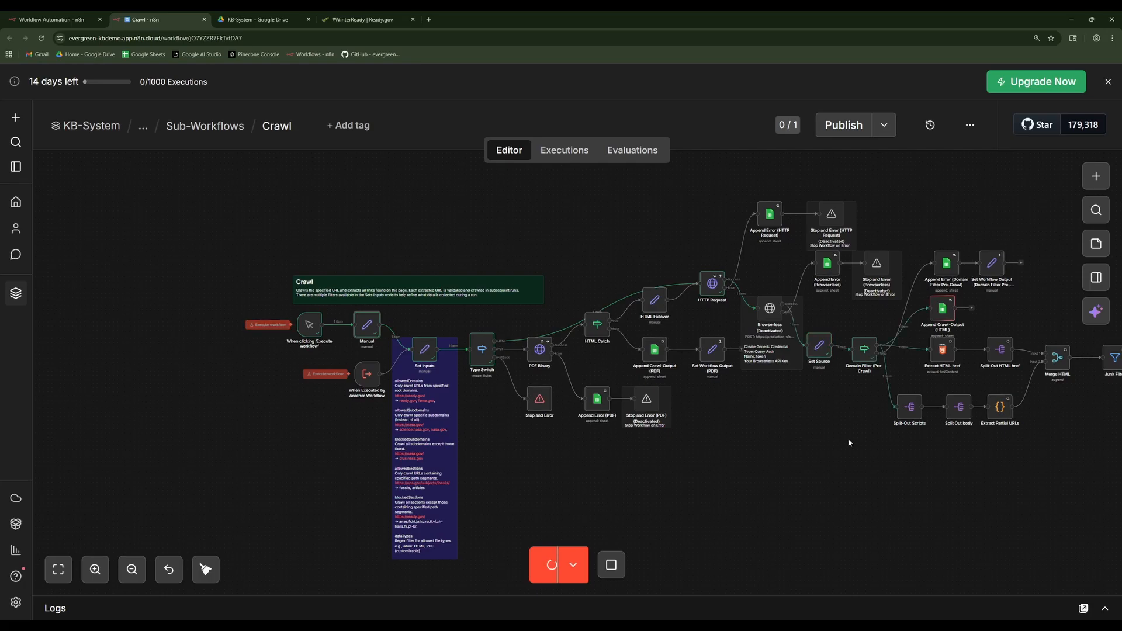
{"action": "left_click_drag", "start_coordinate": [1016, 489], "coordinate": [318, 430]}
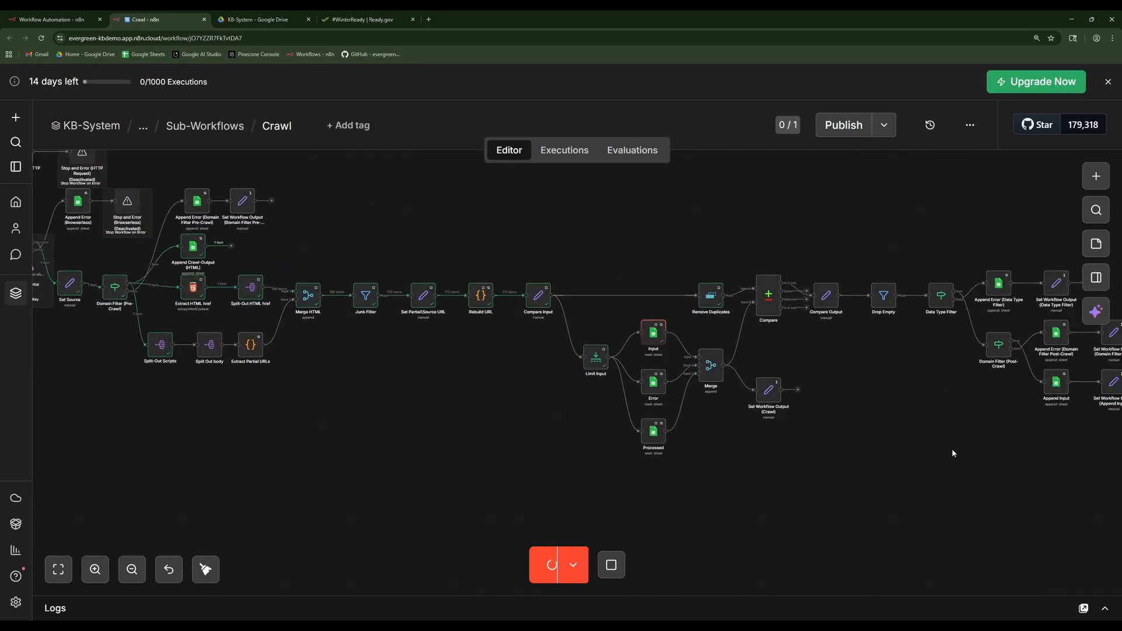
{"action": "left_click_drag", "start_coordinate": [972, 451], "coordinate": [713, 454]}
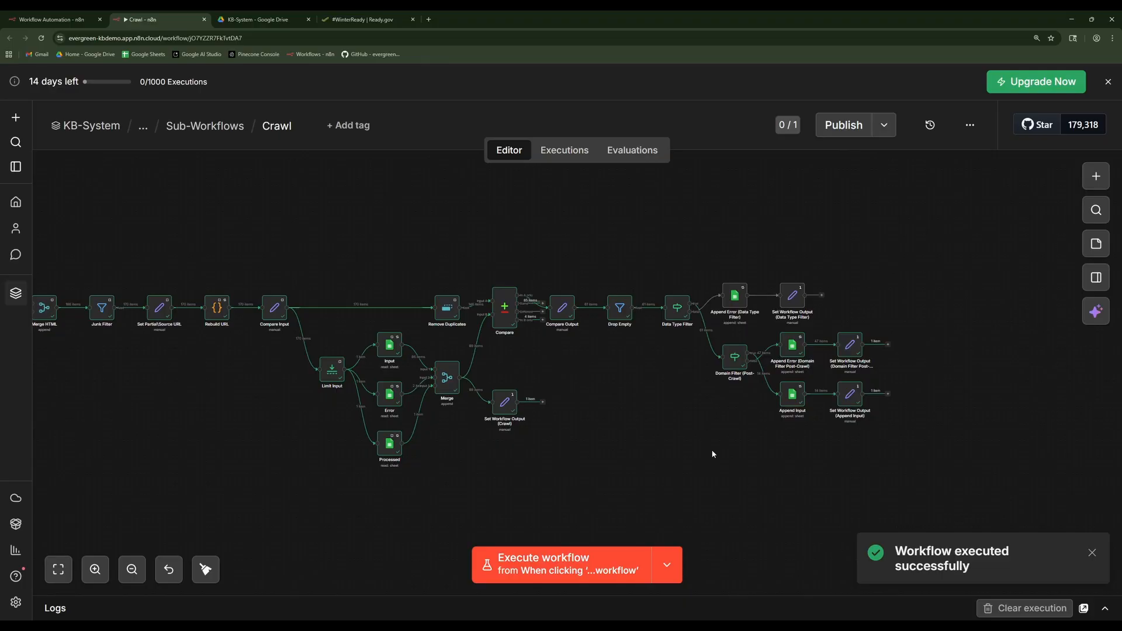
Open the Manager spreadsheet and review the new Crawl-54 rows on the Input sheet.
{"action": "left_click", "coordinate": [258, 24]}
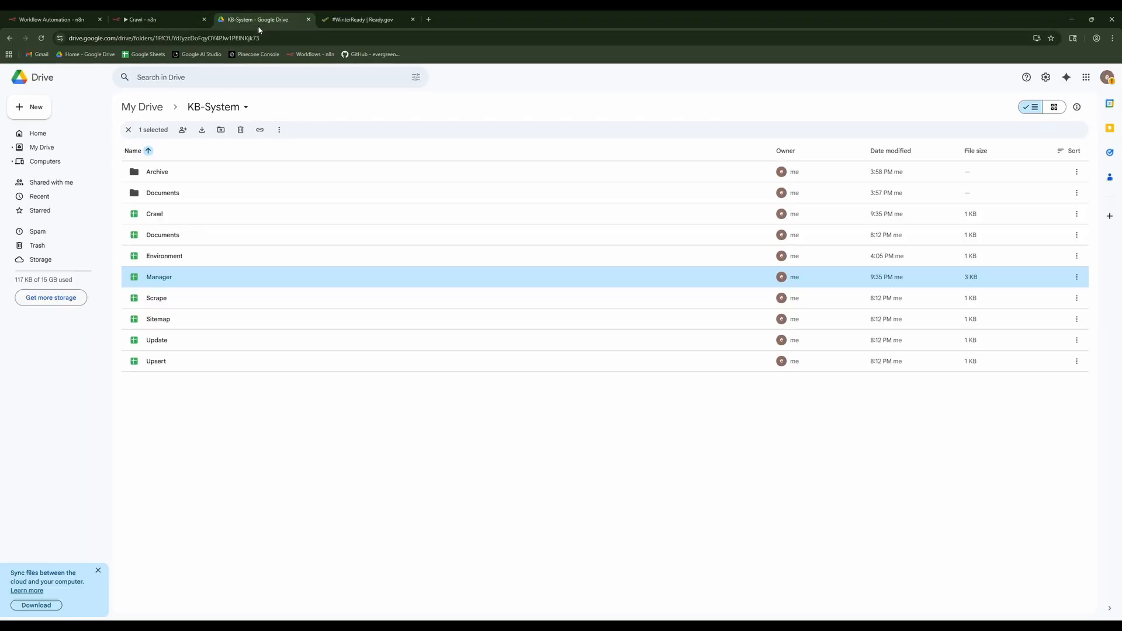
{"action": "double_click", "coordinate": [177, 274]}
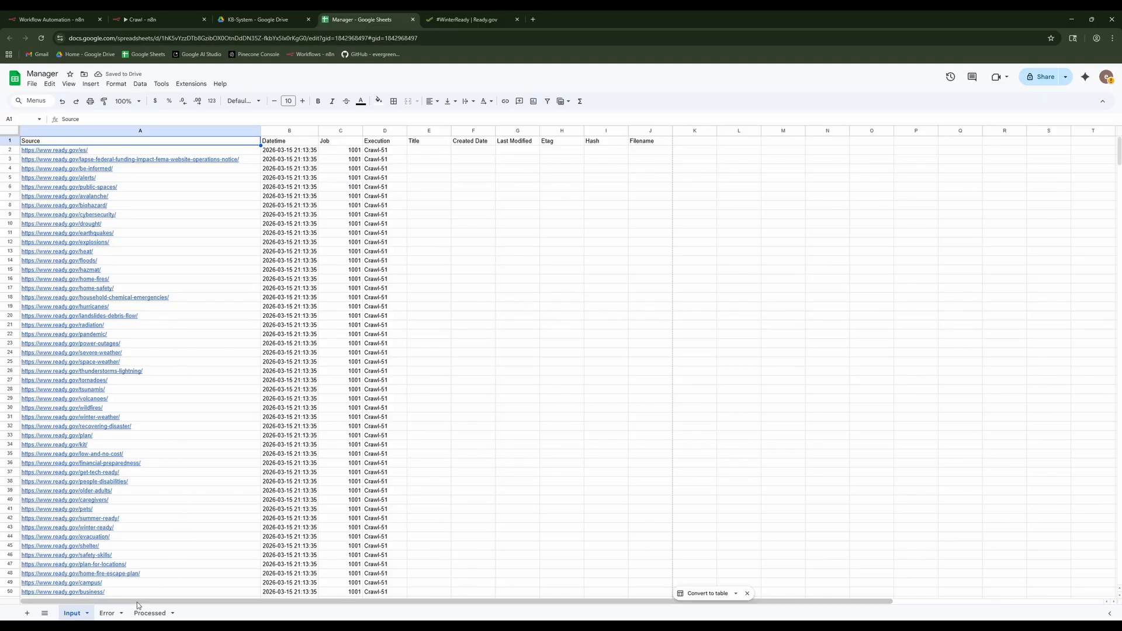
{"action": "left_click", "coordinate": [109, 614]}
{"action": "scroll", "coordinate": [165, 478], "scroll_direction": "down", "scroll_amount": 3}
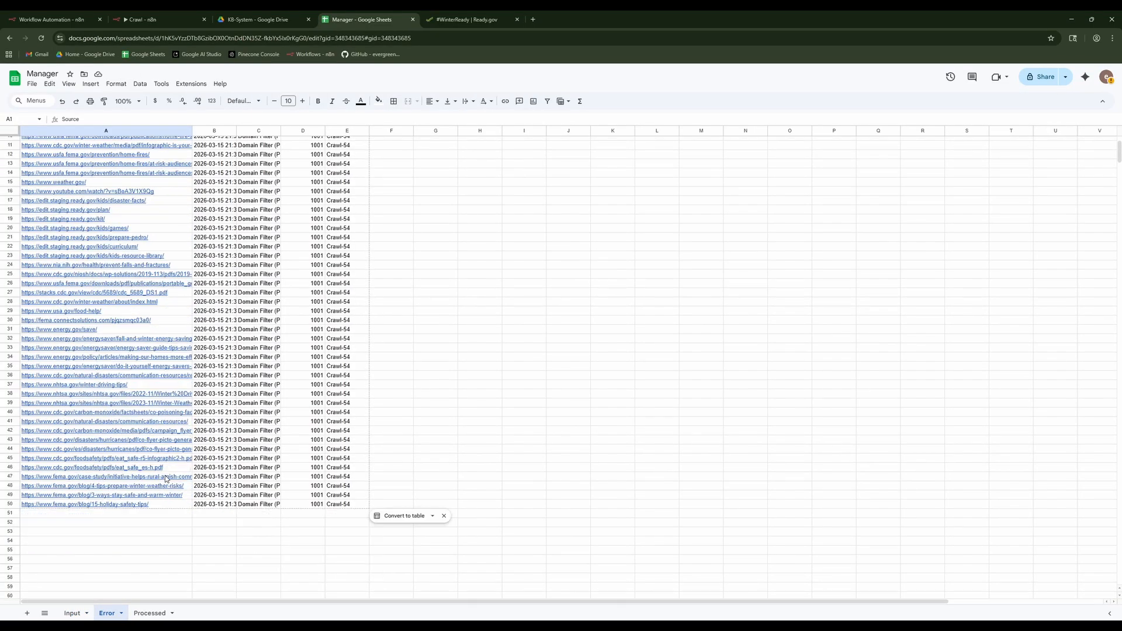
{"action": "left_click", "coordinate": [73, 613]}
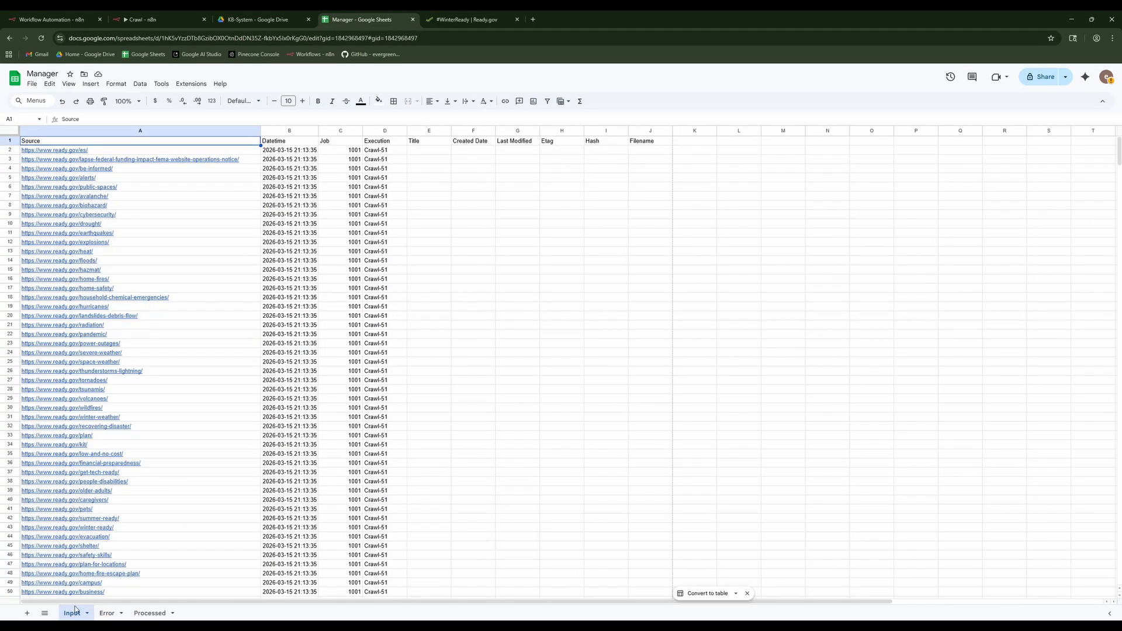
{"action": "scroll", "coordinate": [119, 474], "scroll_direction": "down", "scroll_amount": 4}
{"action": "scroll", "coordinate": [118, 474], "scroll_direction": "down", "scroll_amount": 12}
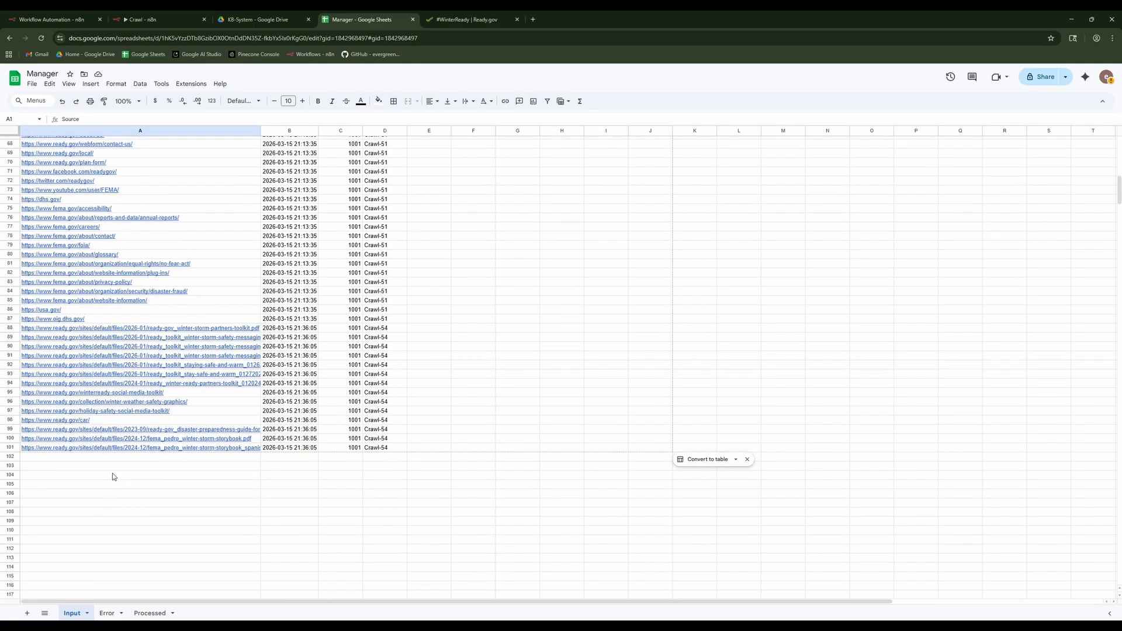
{"action": "scroll", "coordinate": [114, 477], "scroll_direction": "up", "scroll_amount": 2}
{"action": "scroll", "coordinate": [114, 477], "scroll_direction": "down", "scroll_amount": 2}
{"action": "left_click_drag", "start_coordinate": [429, 563], "coordinate": [192, 426]}
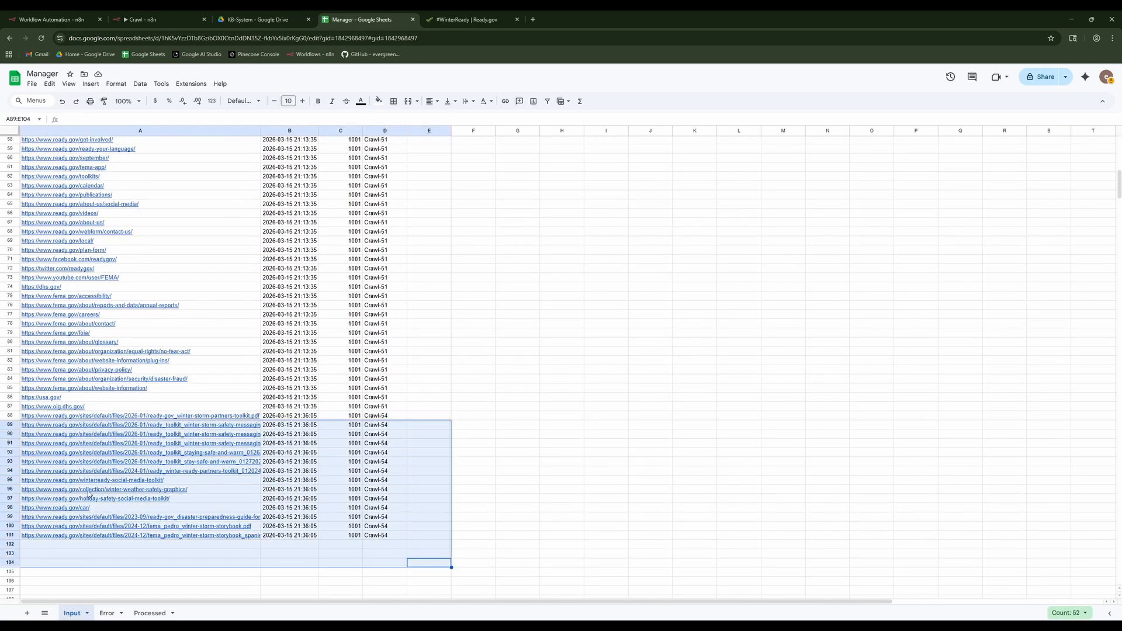
{"action": "left_click", "coordinate": [255, 593]}
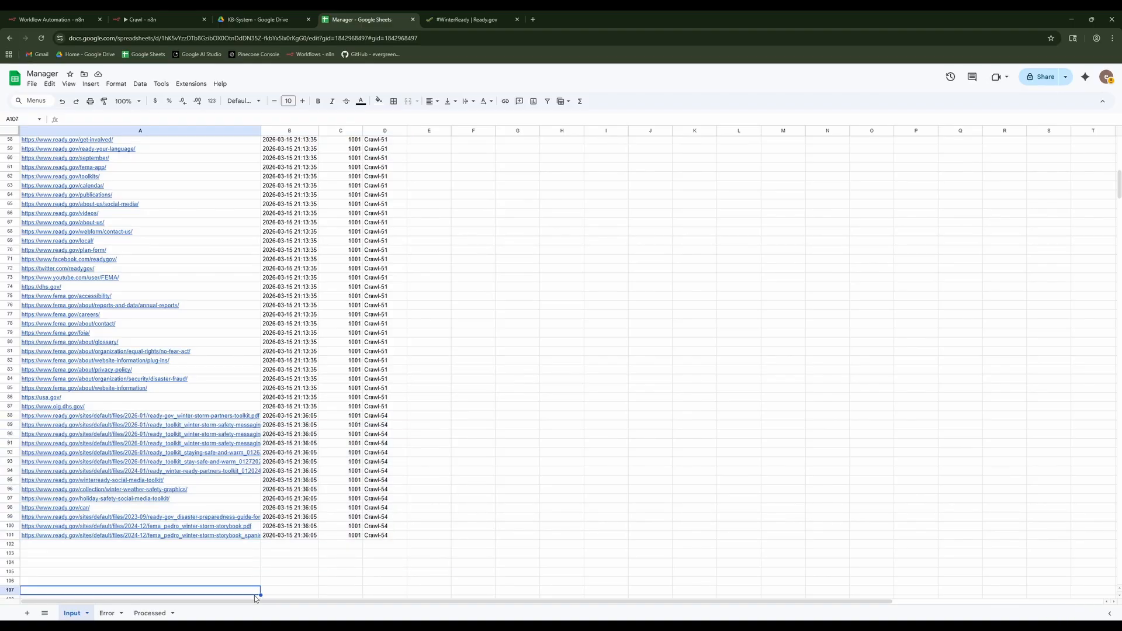
Autofit column C on the Error sheet and review the first error row.
{"action": "left_click", "coordinate": [106, 613]}
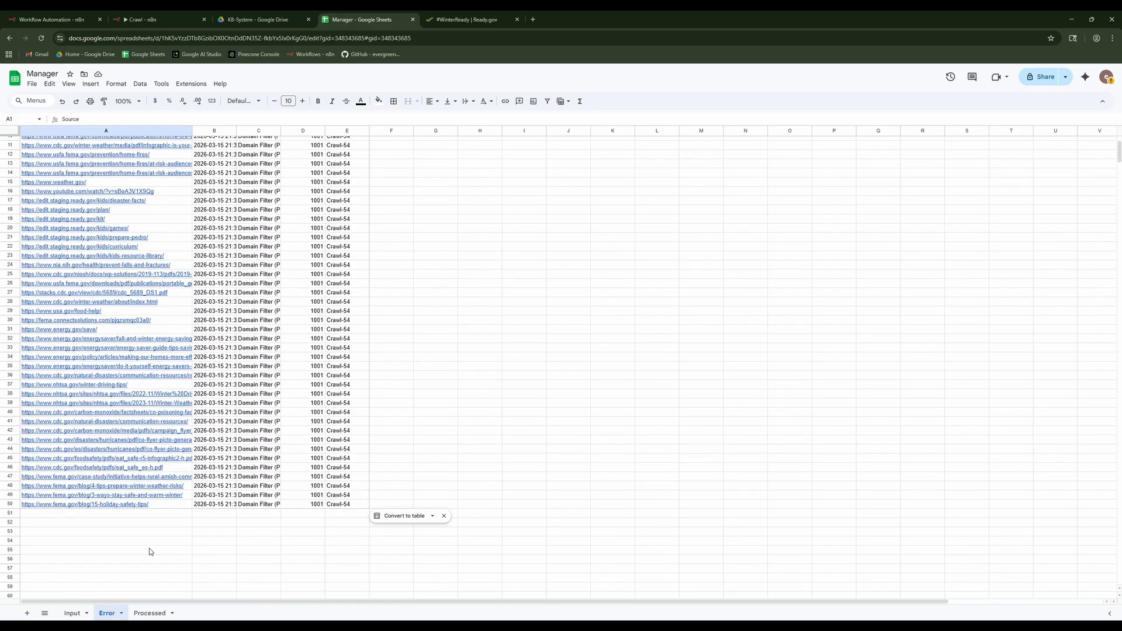
{"action": "scroll", "coordinate": [148, 551], "scroll_direction": "up", "scroll_amount": 5}
{"action": "double_click", "coordinate": [281, 131]}
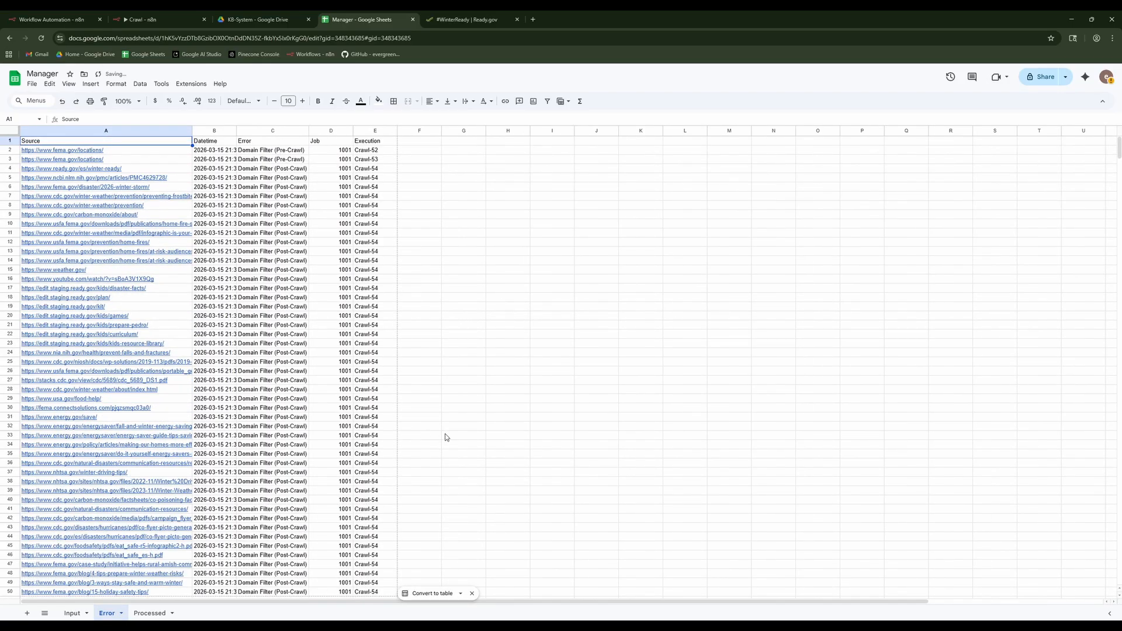
{"action": "left_click_drag", "start_coordinate": [149, 151], "coordinate": [273, 156]}
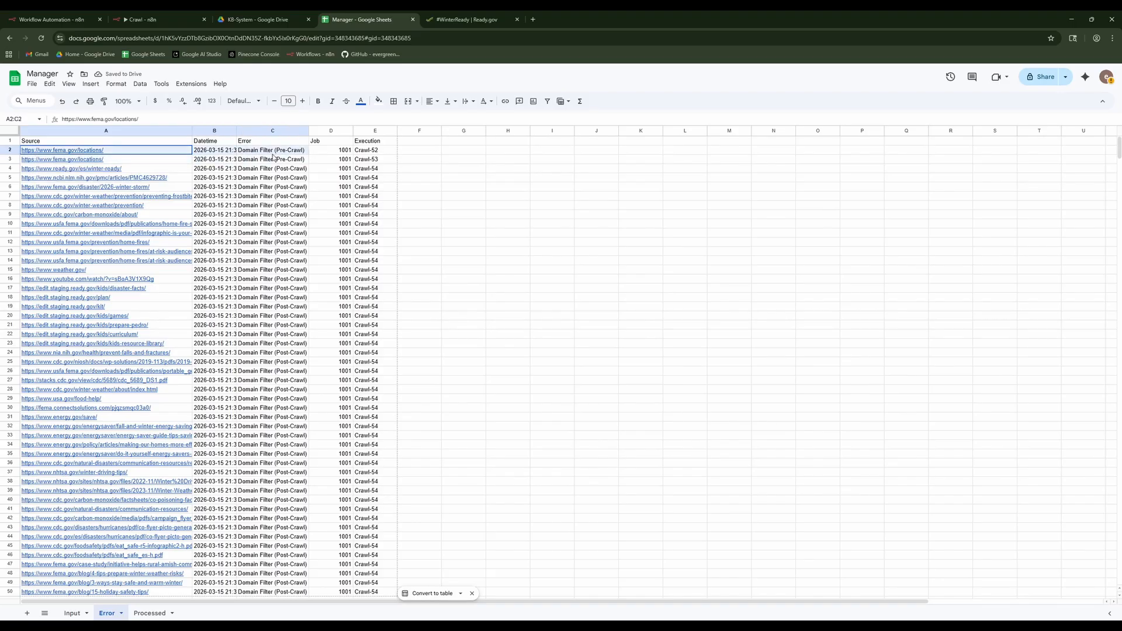
{"action": "left_click", "coordinate": [563, 242]}
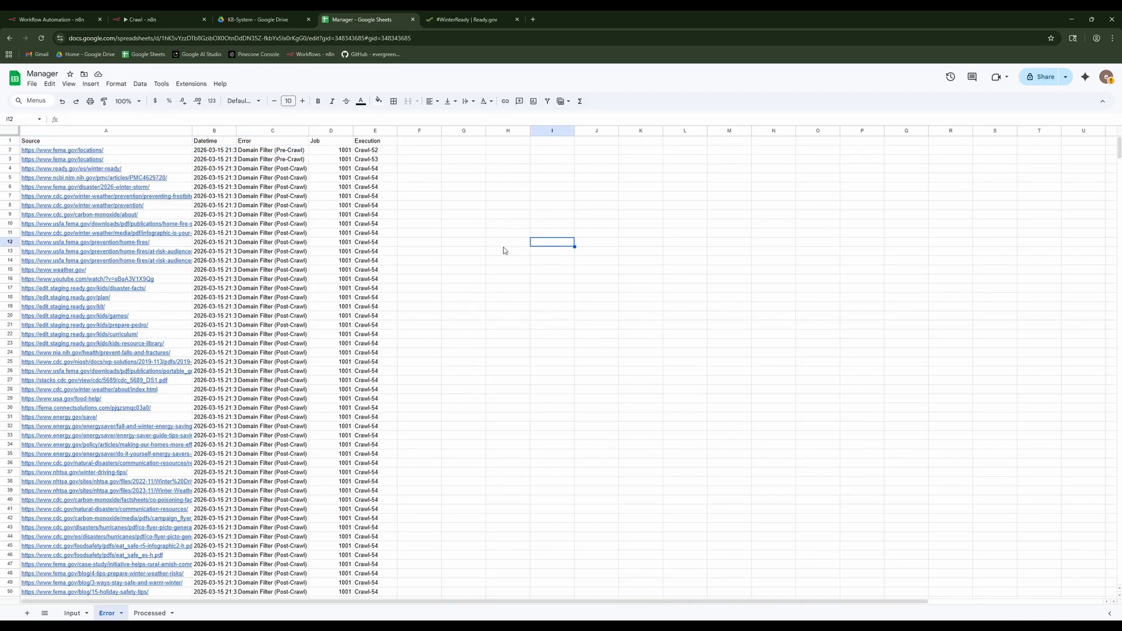
{"action": "left_click", "coordinate": [72, 613]}
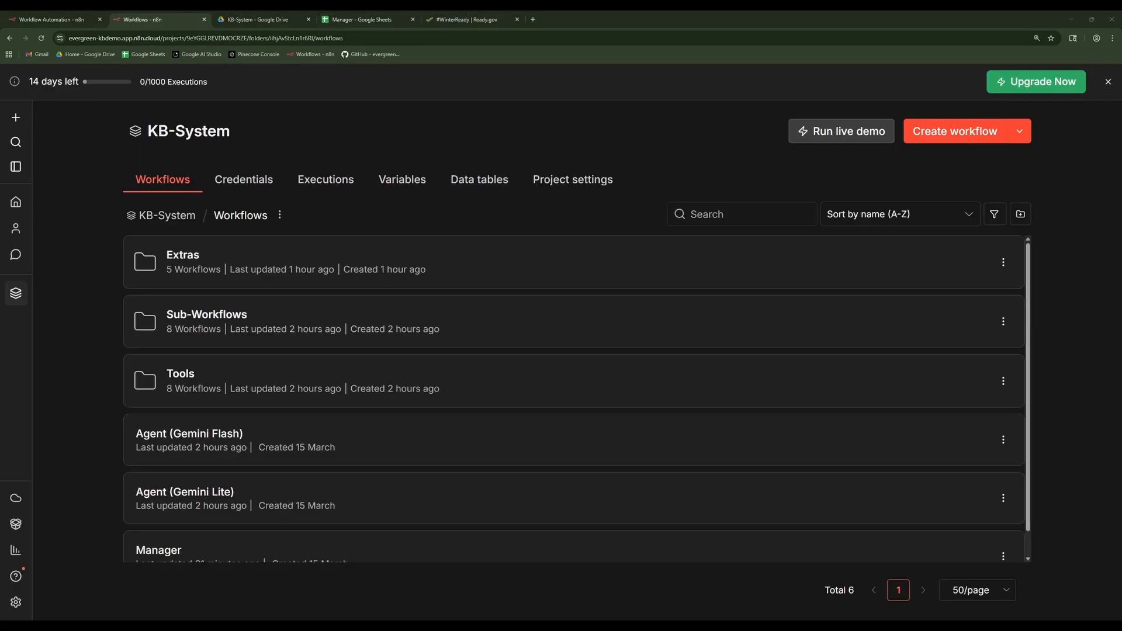
Open the ClearSheets workflow from the Tools folder.
{"action": "left_click", "coordinate": [183, 379]}
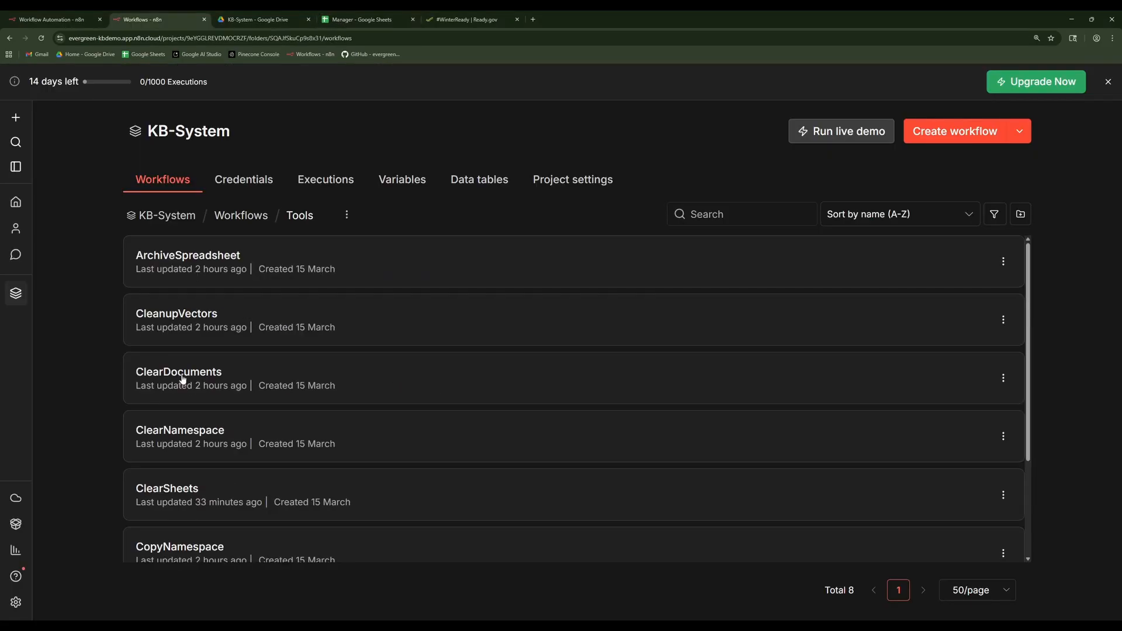
{"action": "scroll", "coordinate": [257, 347], "scroll_direction": "down", "scroll_amount": 1}
{"action": "left_click", "coordinate": [187, 403]}
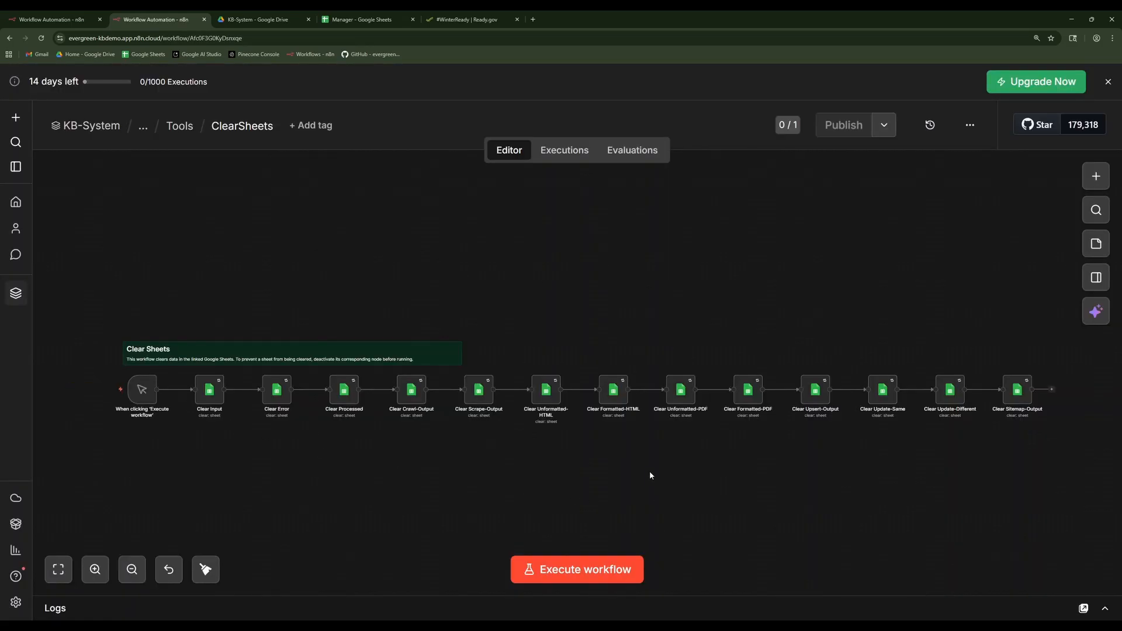
Deactivate the nine Clear nodes from Clear Scrape-Output to Clear Sitemap-Output, then run ClearSheets.
{"action": "left_click_drag", "start_coordinate": [598, 455], "coordinate": [551, 449]}
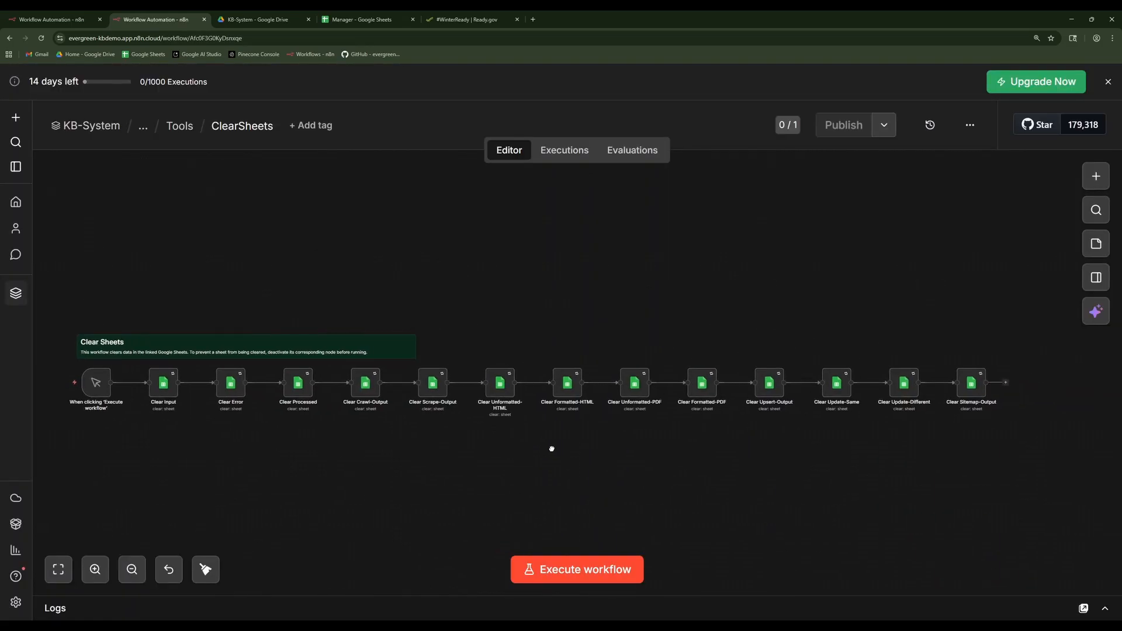
{"action": "left_click_drag", "start_coordinate": [528, 390], "coordinate": [1017, 336]}
{"action": "right_click", "coordinate": [974, 379]}
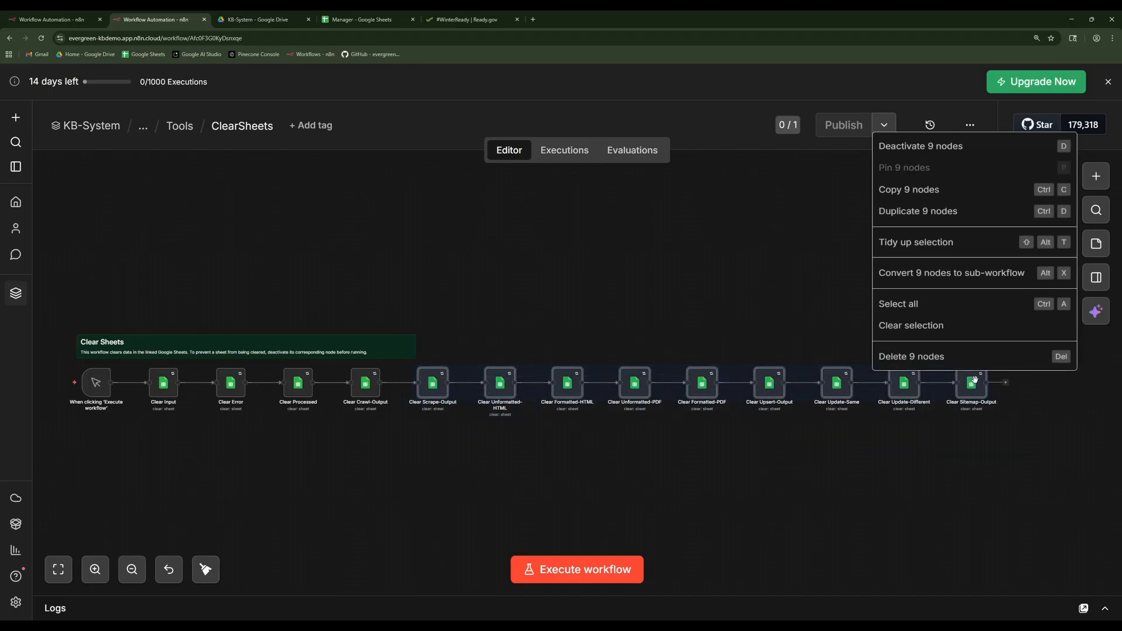
{"action": "left_click", "coordinate": [938, 135]}
{"action": "left_click_drag", "start_coordinate": [403, 300], "coordinate": [549, 318]}
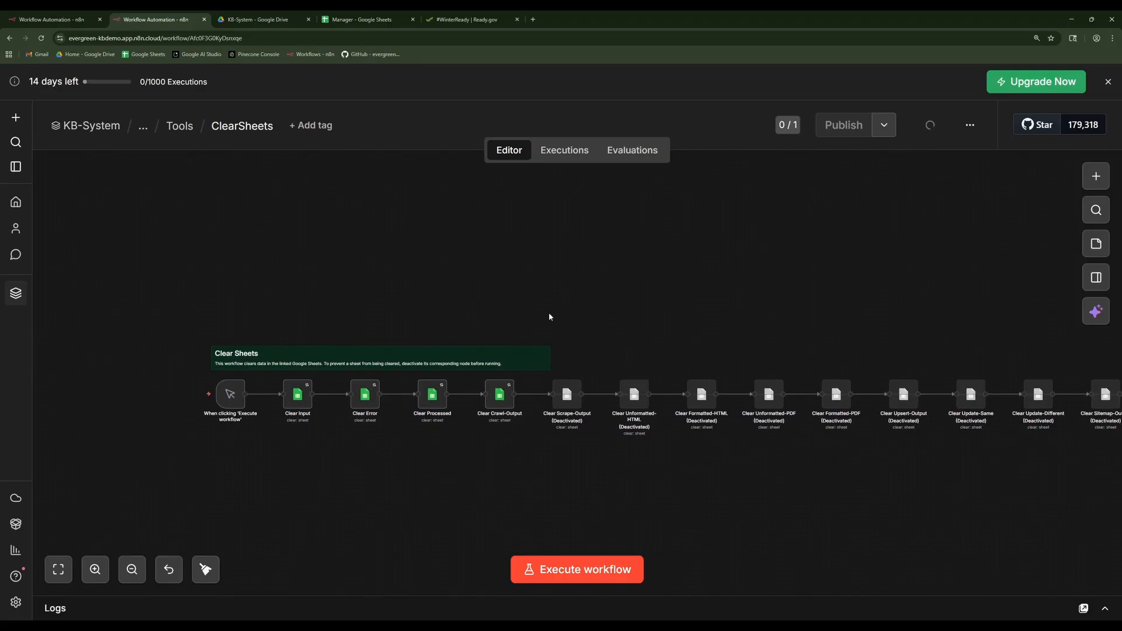
{"action": "left_click", "coordinate": [184, 394]}
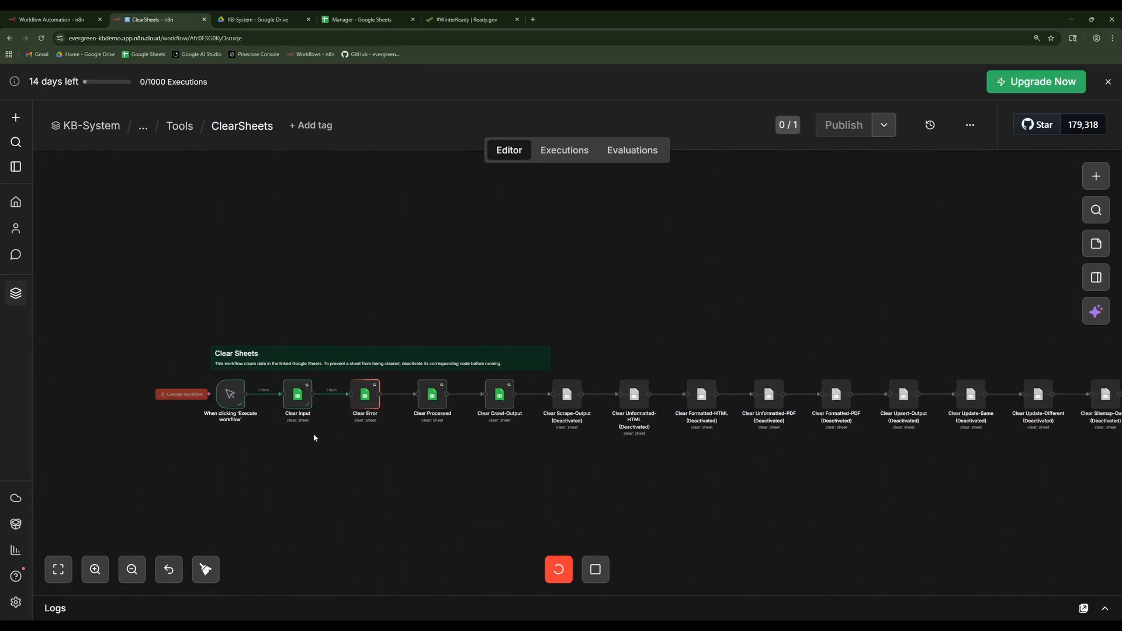
Confirm the Manager spreadsheet's Error sheet is empty after clearing.
{"action": "left_click", "coordinate": [344, 22]}
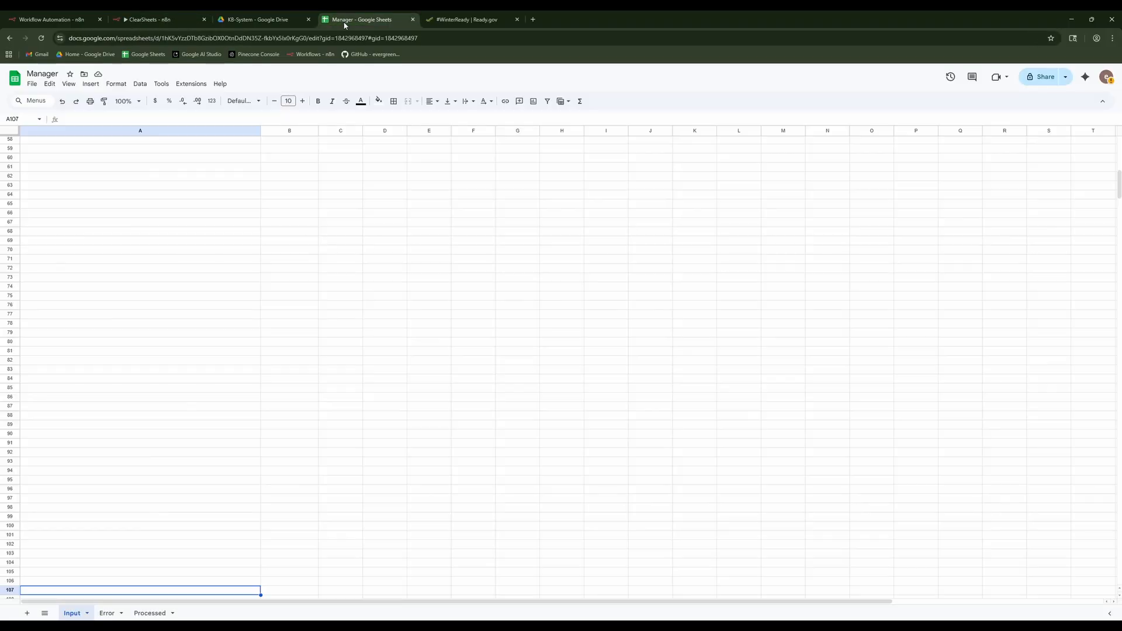
{"action": "scroll", "coordinate": [212, 386], "scroll_direction": "up", "scroll_amount": 9}
{"action": "left_click", "coordinate": [115, 614]}
{"action": "left_click", "coordinate": [260, 21]}
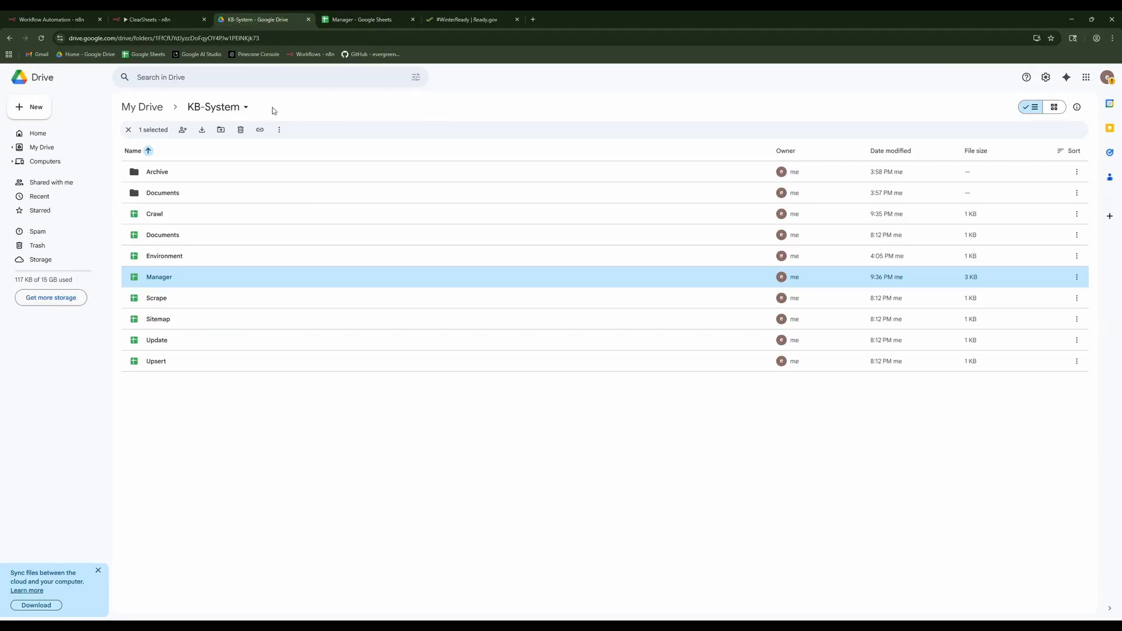
{"action": "left_click", "coordinate": [151, 19]}
Open the Manager workflow from the KB-System project's workflow list.
{"action": "left_click", "coordinate": [94, 127]}
{"action": "scroll", "coordinate": [193, 467], "scroll_direction": "down", "scroll_amount": 2}
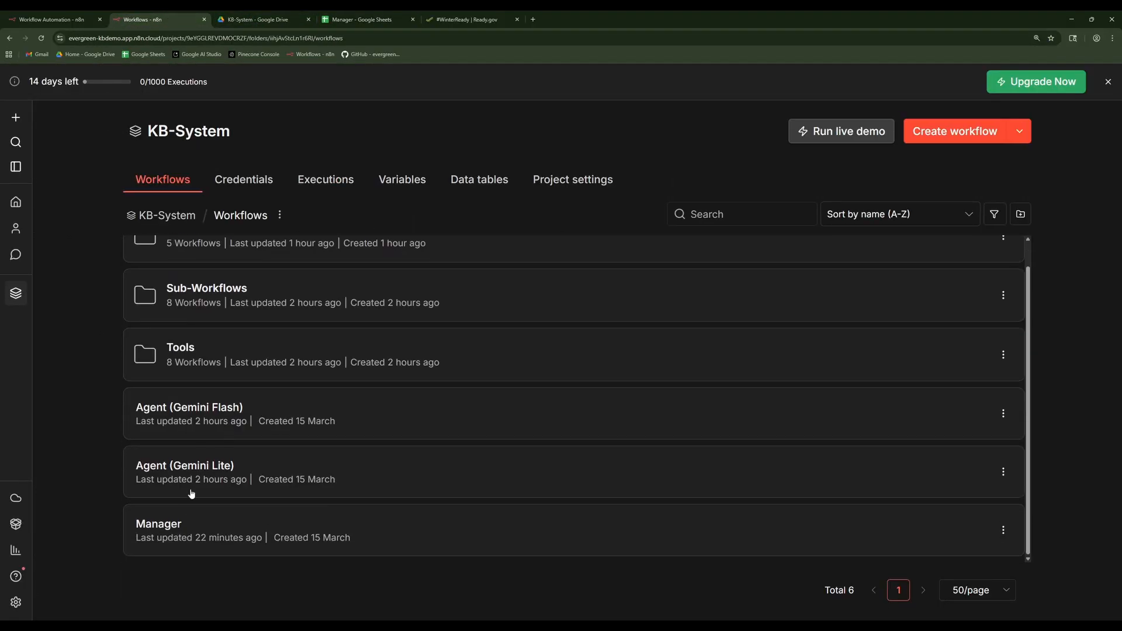
{"action": "left_click", "coordinate": [193, 520]}
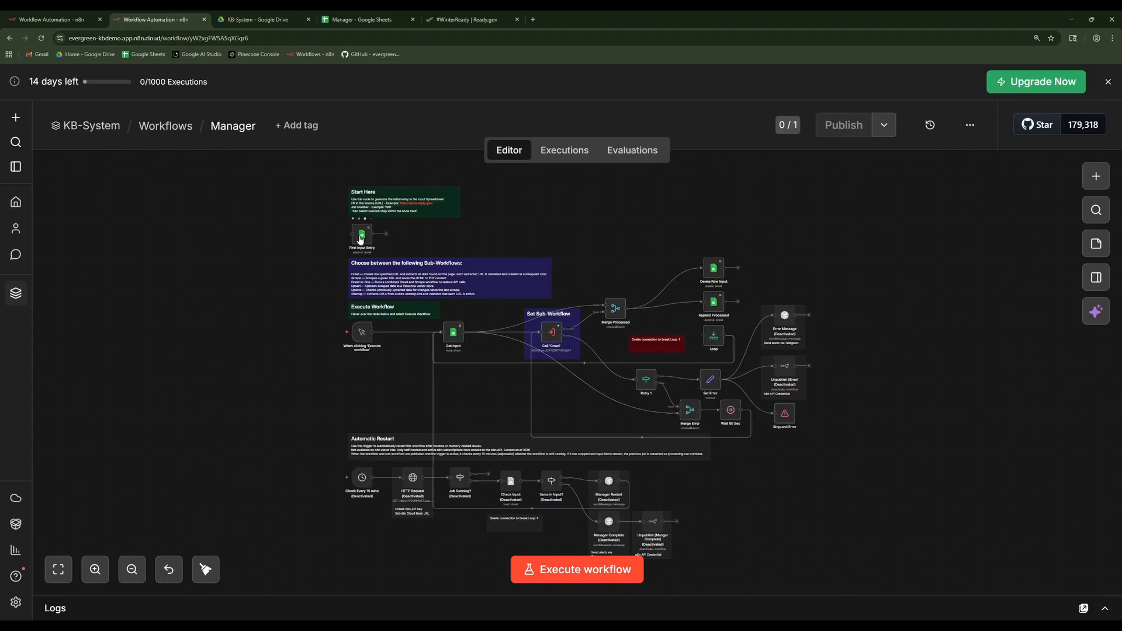
{"action": "double_click", "coordinate": [361, 236]}
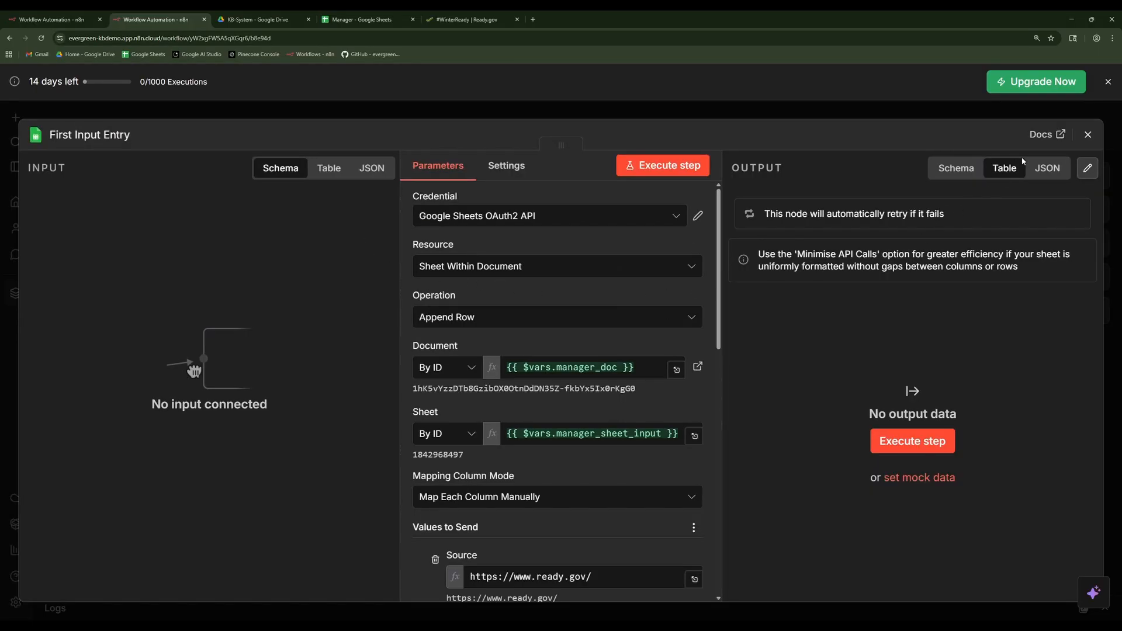
{"action": "left_click", "coordinate": [672, 164]}
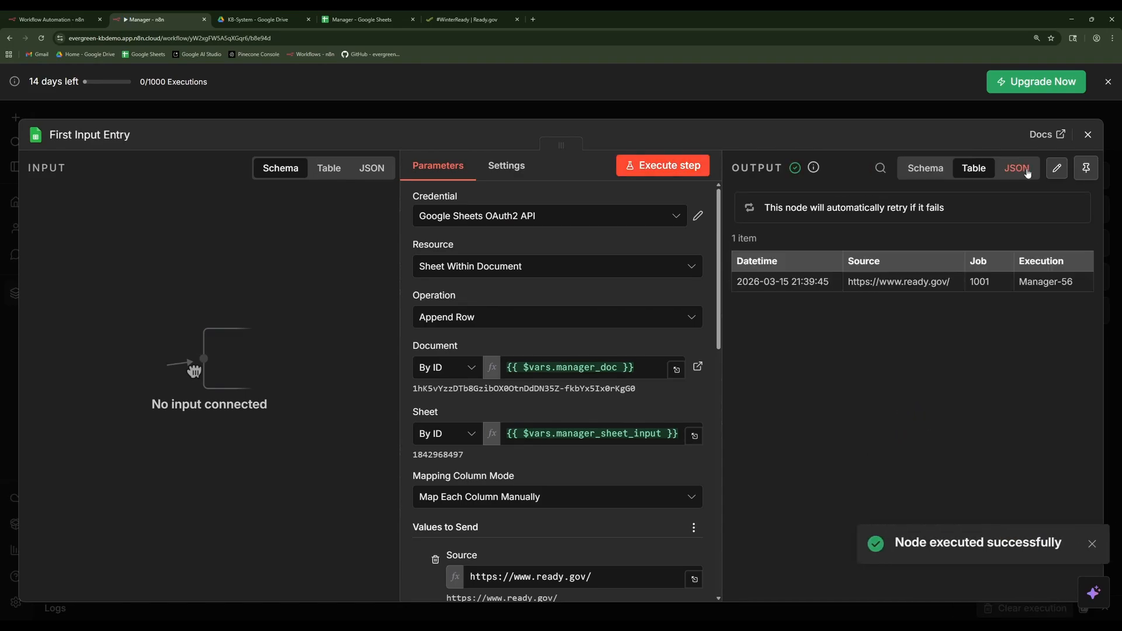
{"action": "left_click", "coordinate": [1087, 134]}
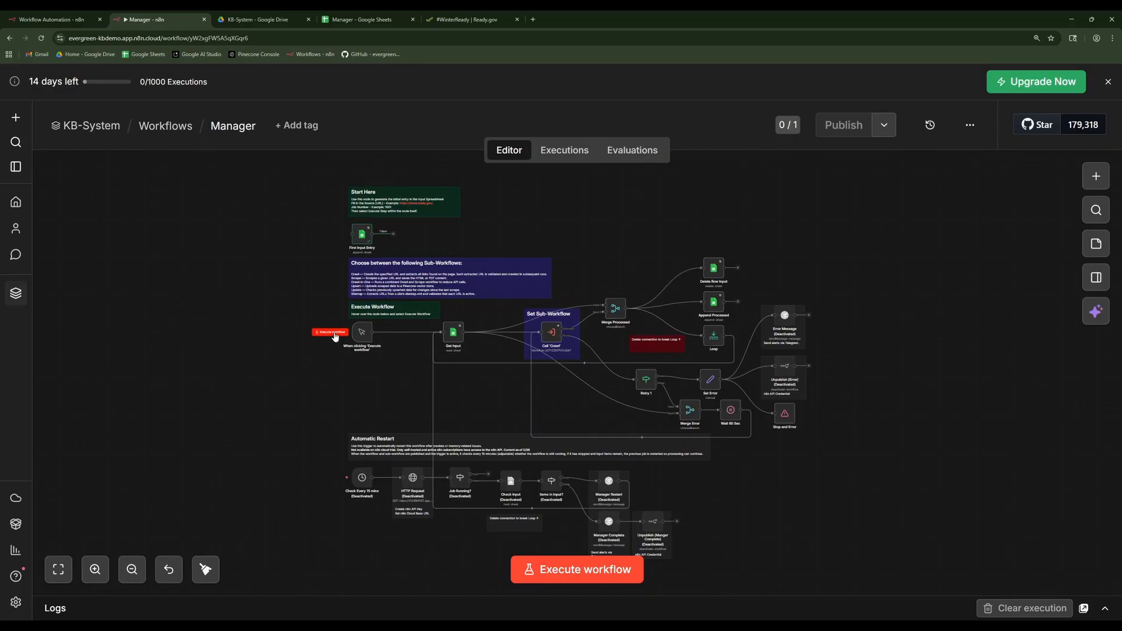
{"action": "left_click", "coordinate": [331, 332]}
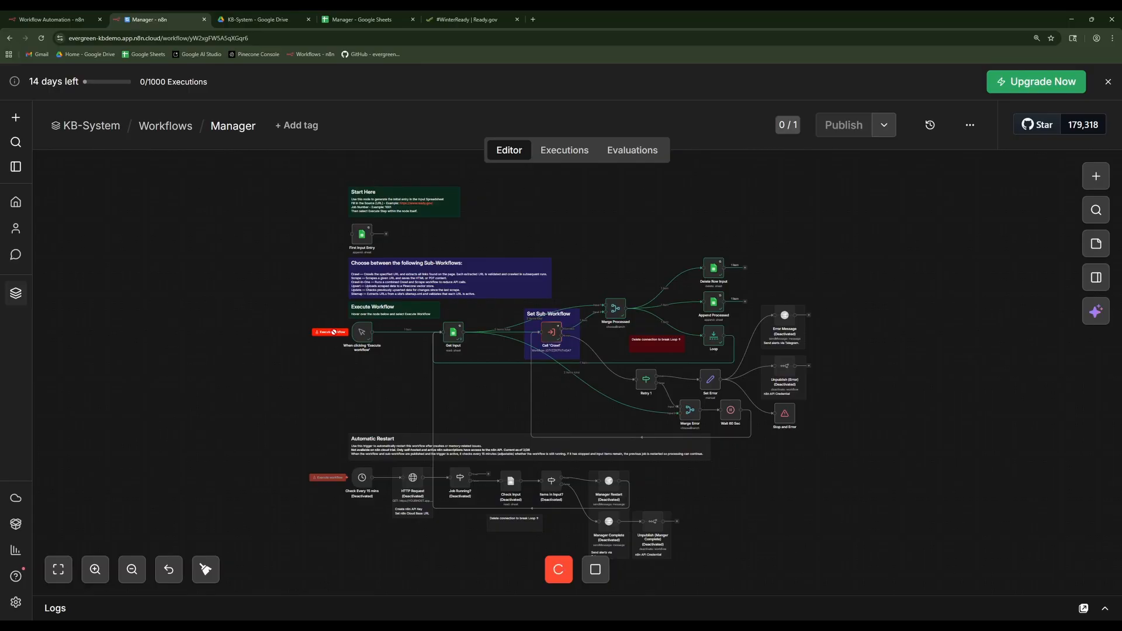
{"action": "left_click", "coordinate": [379, 23]}
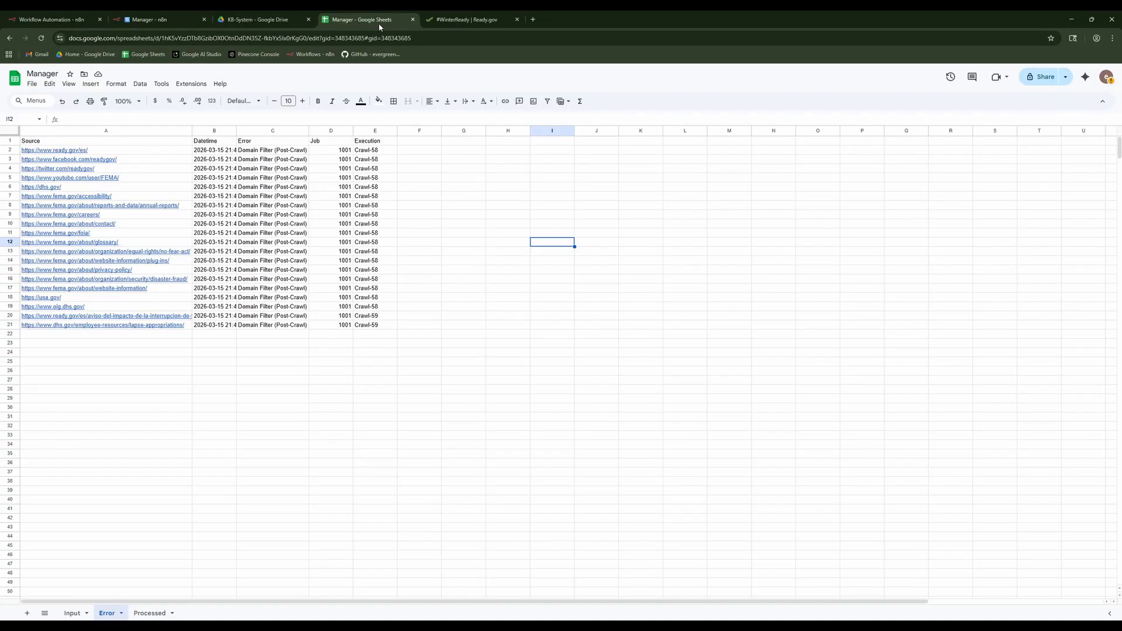
{"action": "mouse_move", "coordinate": [148, 301]}
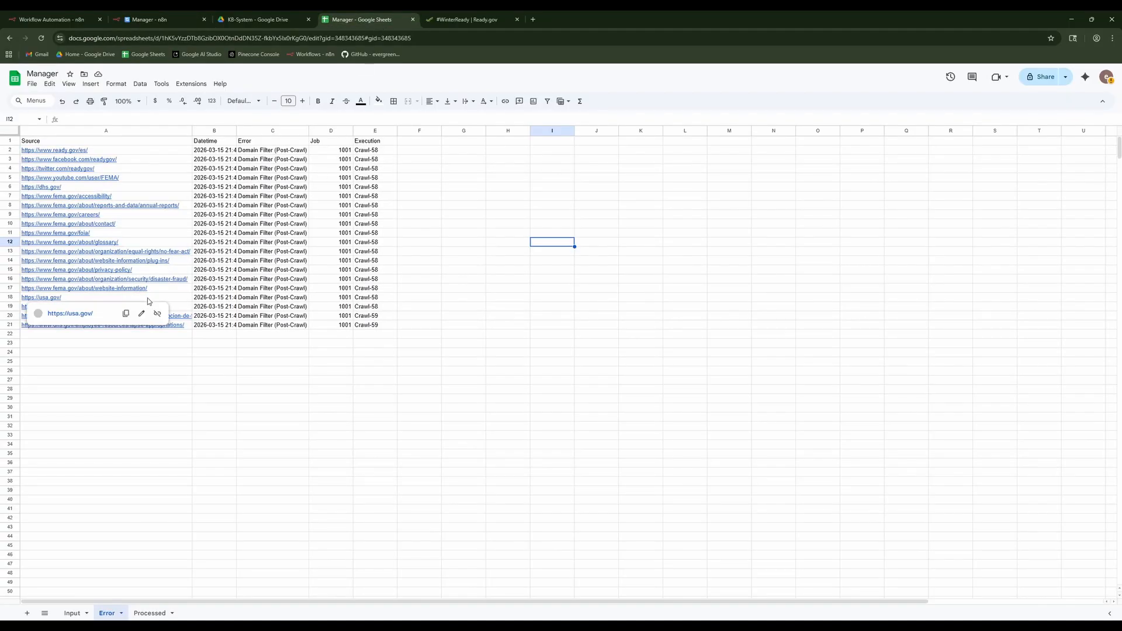
{"action": "left_click", "coordinate": [74, 614]}
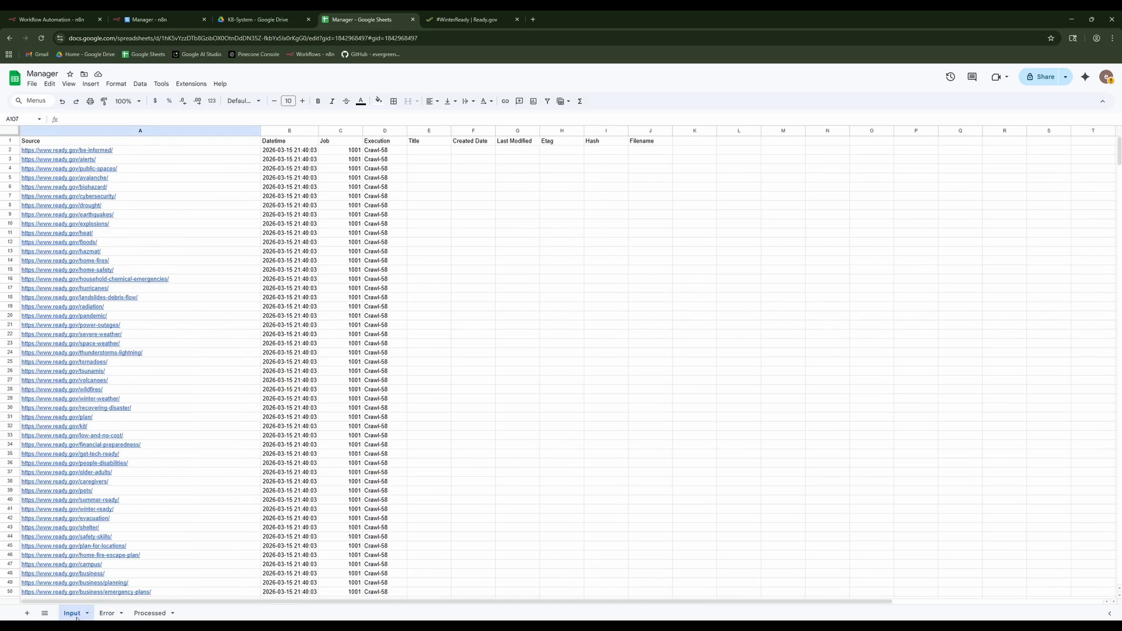
{"action": "scroll", "coordinate": [155, 300], "scroll_direction": "down", "scroll_amount": 1}
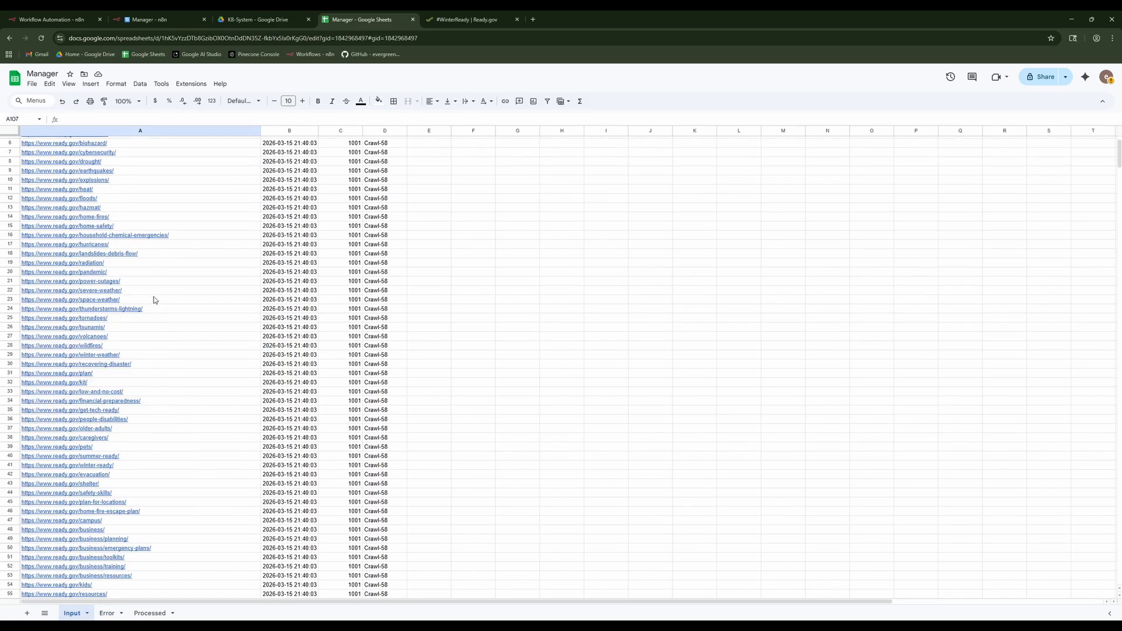
{"action": "scroll", "coordinate": [154, 300], "scroll_direction": "down", "scroll_amount": 5}
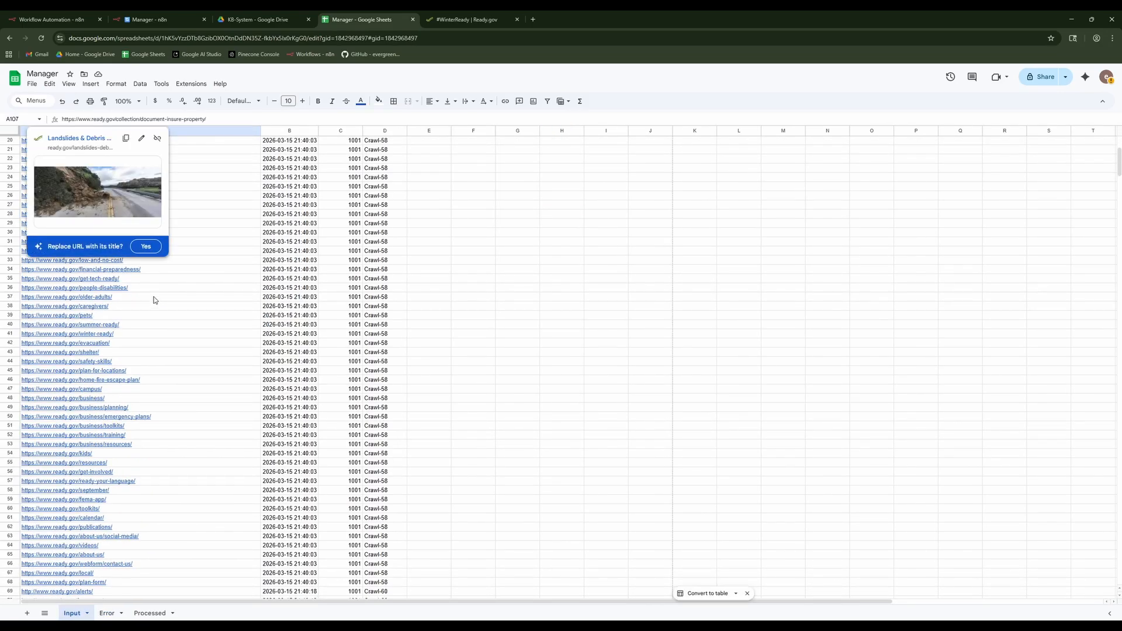
{"action": "scroll", "coordinate": [155, 299], "scroll_direction": "down", "scroll_amount": 7}
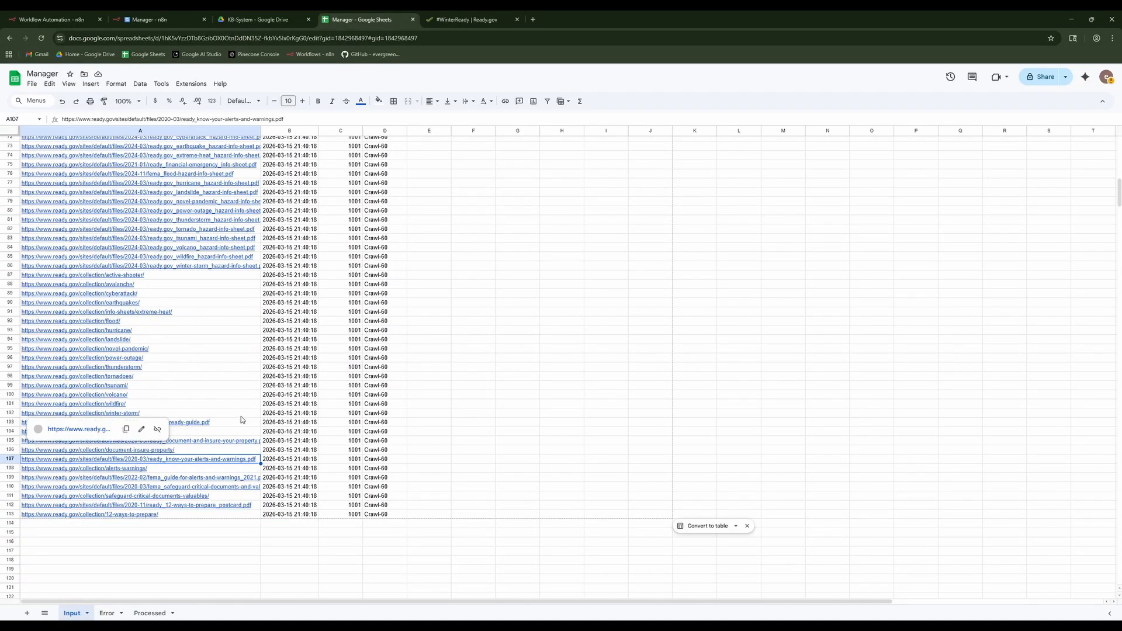
{"action": "scroll", "coordinate": [240, 417], "scroll_direction": "up", "scroll_amount": 8}
{"action": "scroll", "coordinate": [241, 420], "scroll_direction": "up", "scroll_amount": 5}
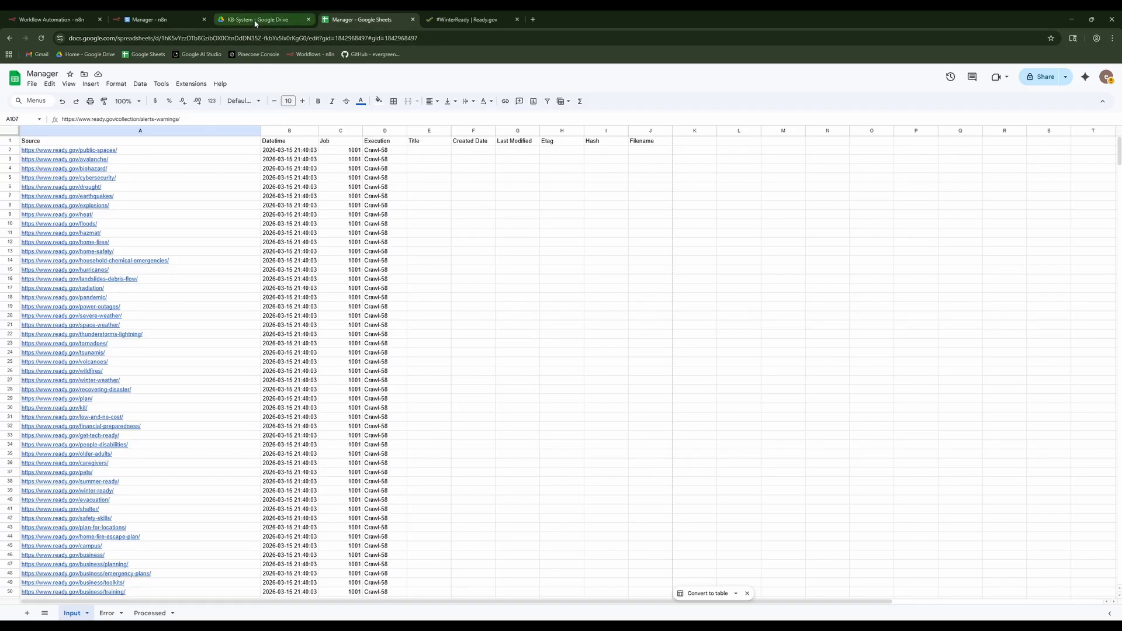
{"action": "left_click", "coordinate": [176, 19]}
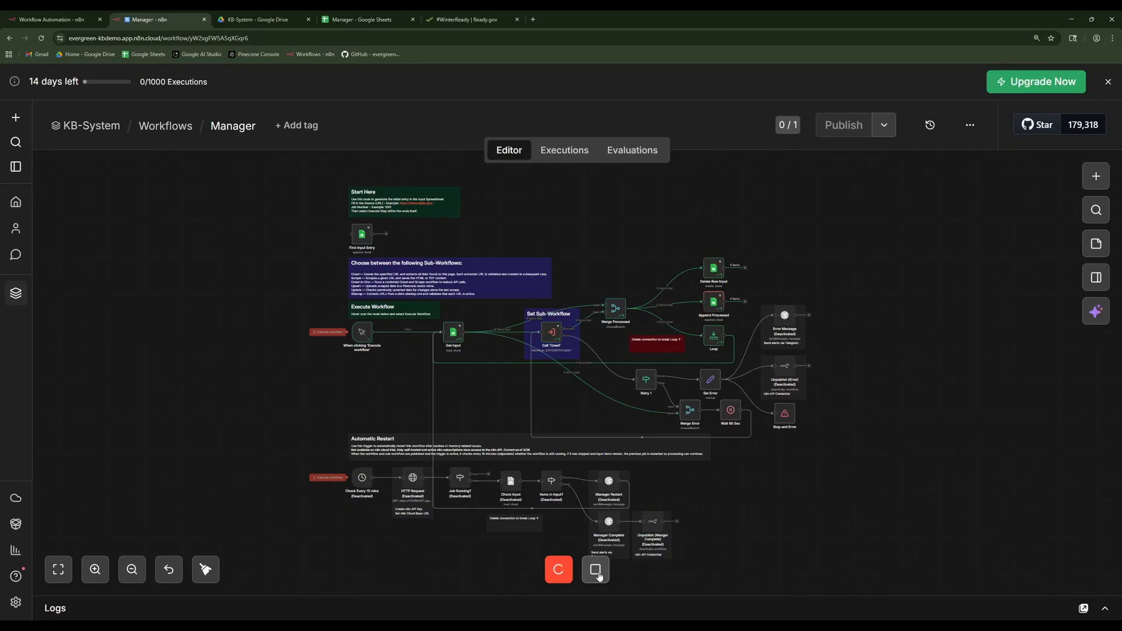
Review the Manager executions: the latest run succeeded in 1h 9m, passing 686 items.
{"action": "left_click", "coordinate": [553, 154]}
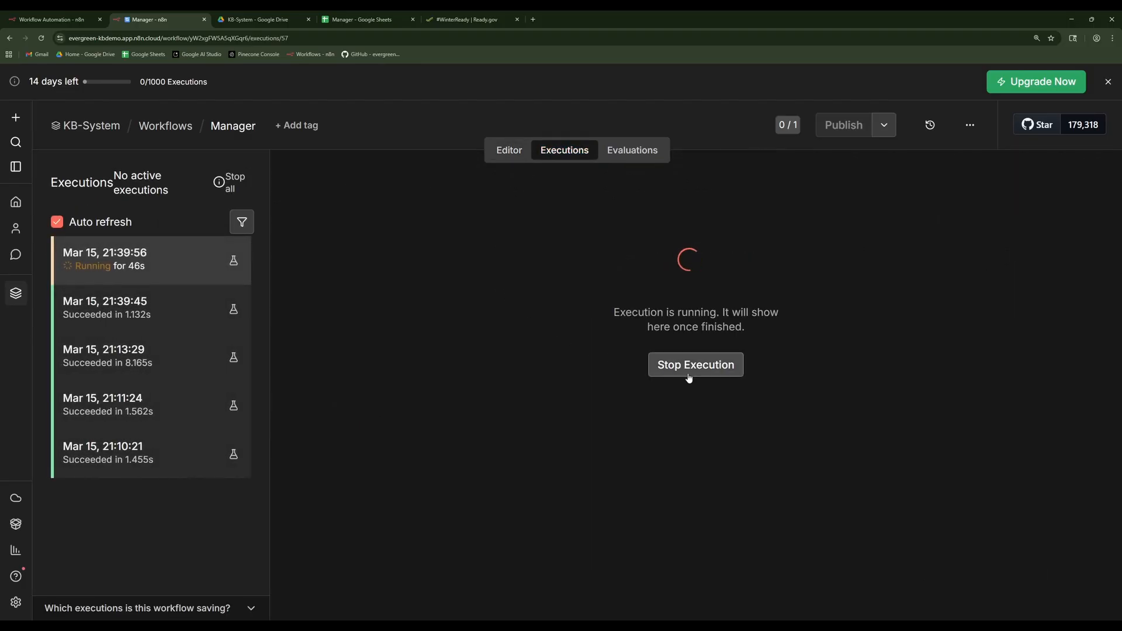
{"action": "left_click", "coordinate": [20, 209]}
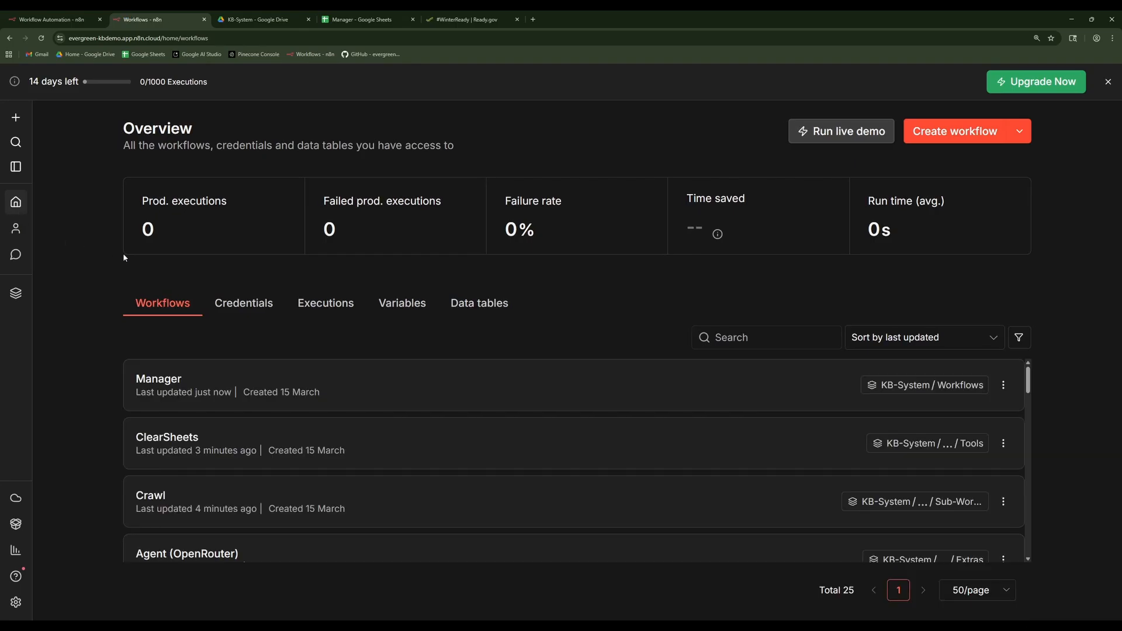
{"action": "left_click", "coordinate": [329, 313]}
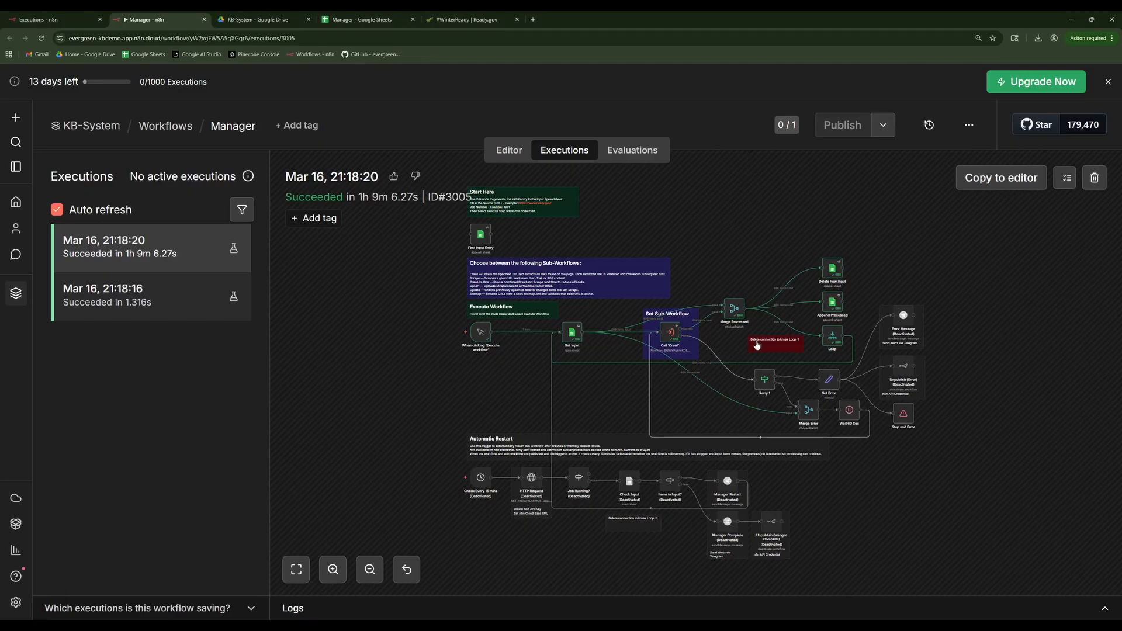
{"action": "scroll", "coordinate": [774, 338], "scroll_direction": "up", "scroll_amount": 5}
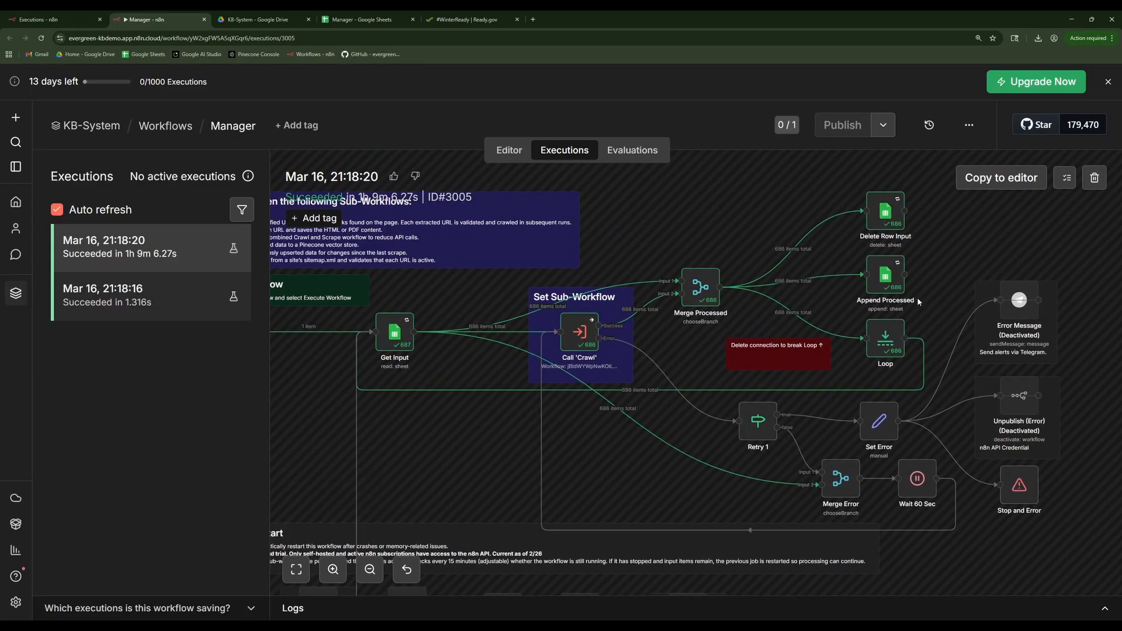
{"action": "double_click", "coordinate": [889, 224]}
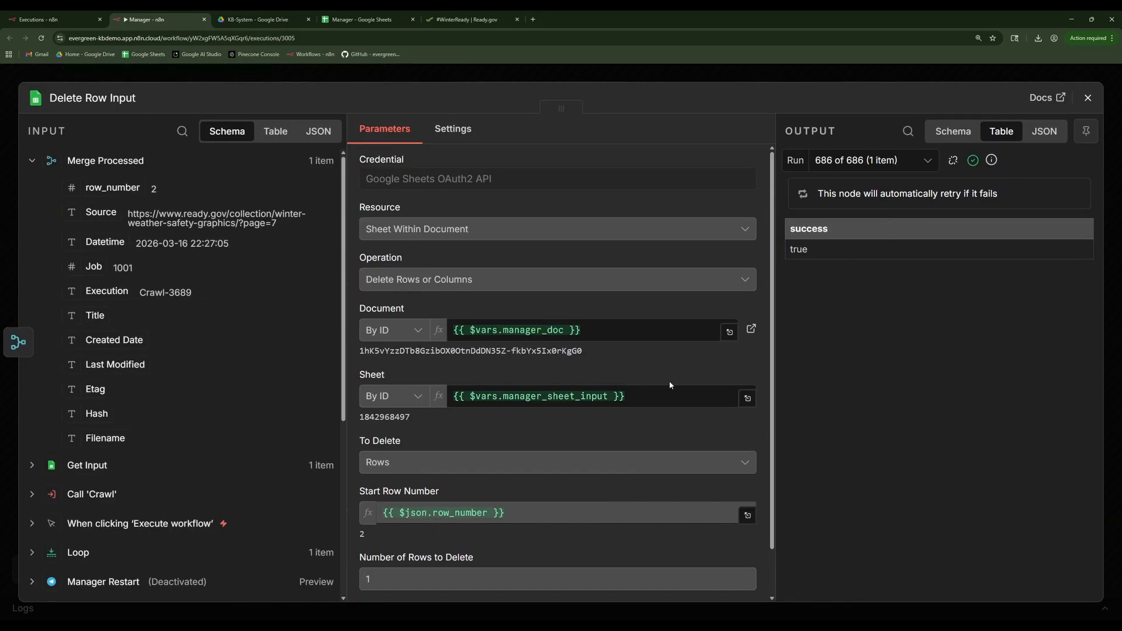
{"action": "scroll", "coordinate": [670, 386], "scroll_direction": "down", "scroll_amount": 2}
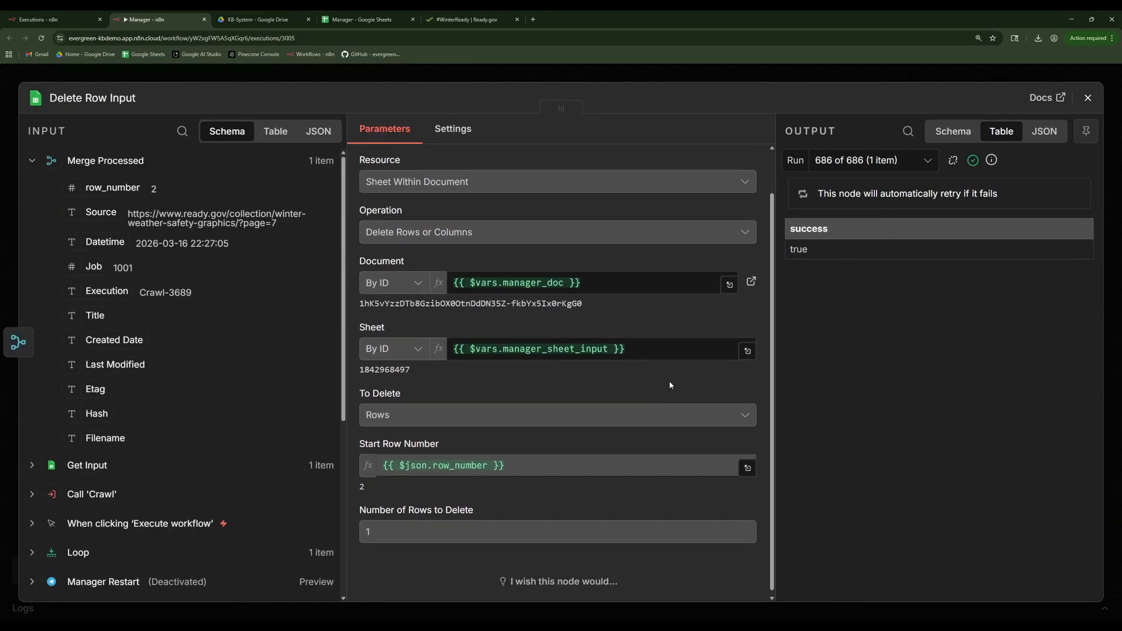
{"action": "left_click", "coordinate": [1087, 98]}
{"action": "double_click", "coordinate": [885, 286]}
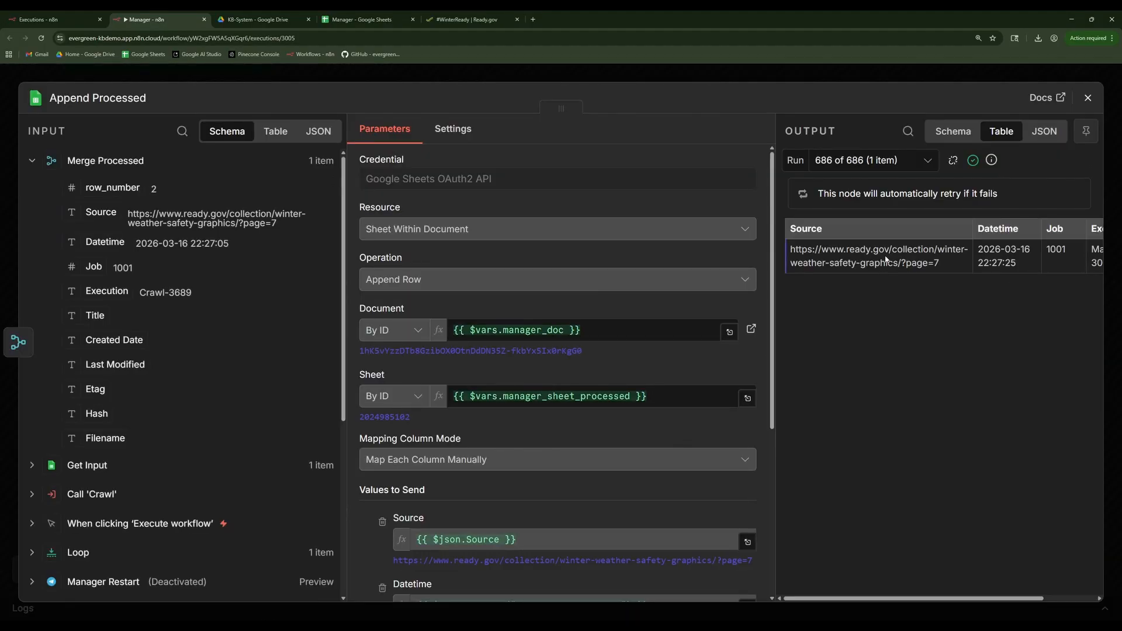
{"action": "left_click", "coordinate": [877, 168]}
{"action": "scroll", "coordinate": [842, 261], "scroll_direction": "up", "scroll_amount": 3}
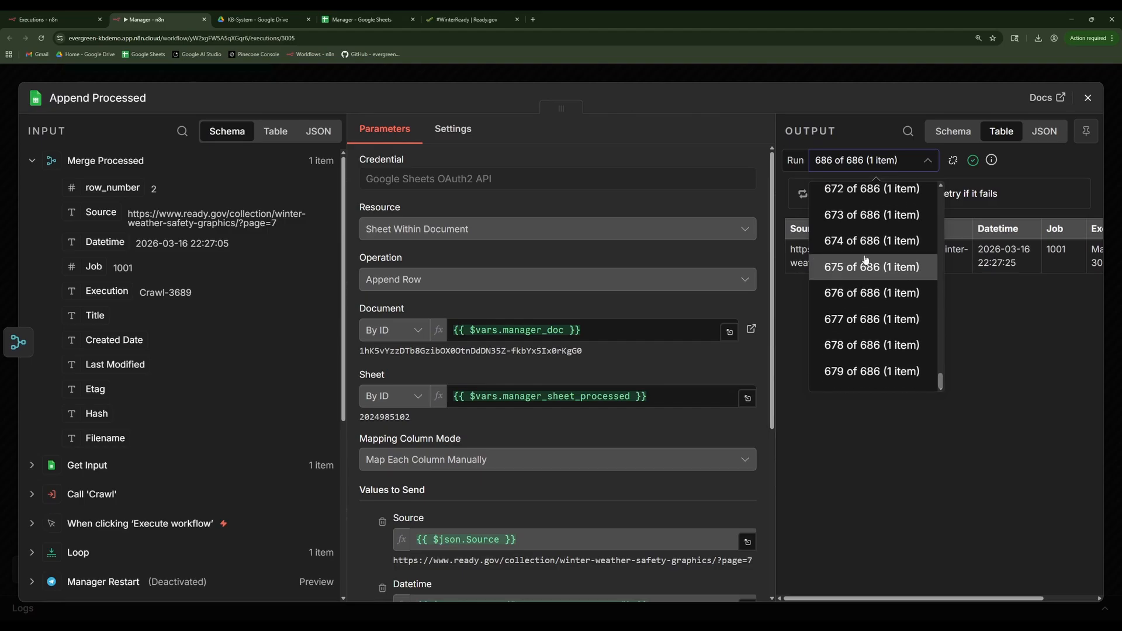
{"action": "left_click", "coordinate": [866, 215]}
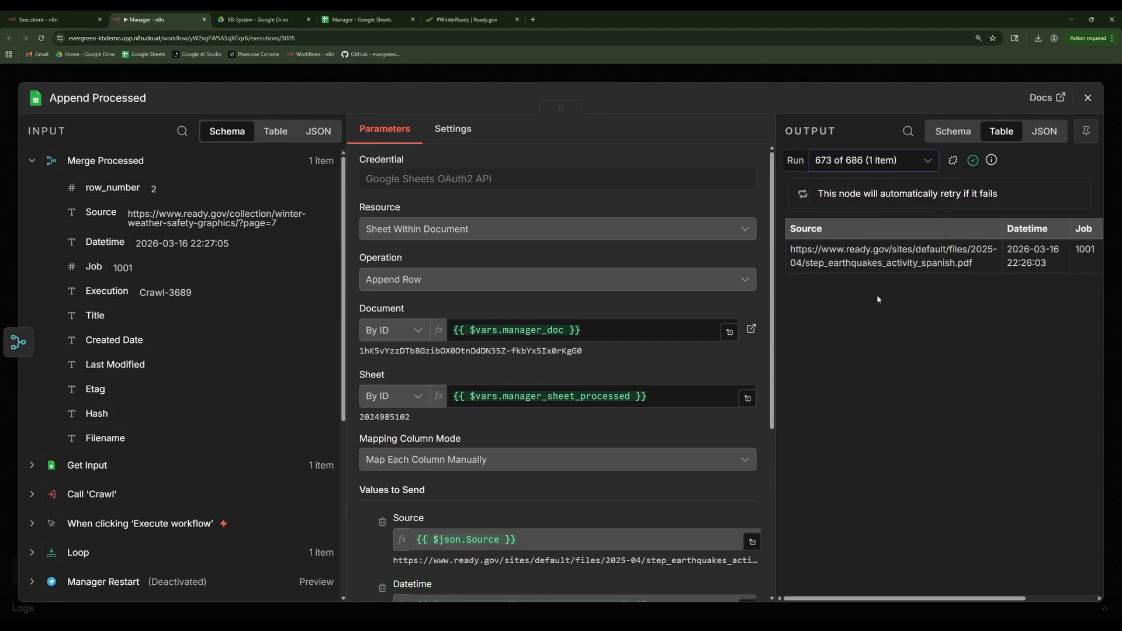
{"action": "left_click", "coordinate": [1087, 98]}
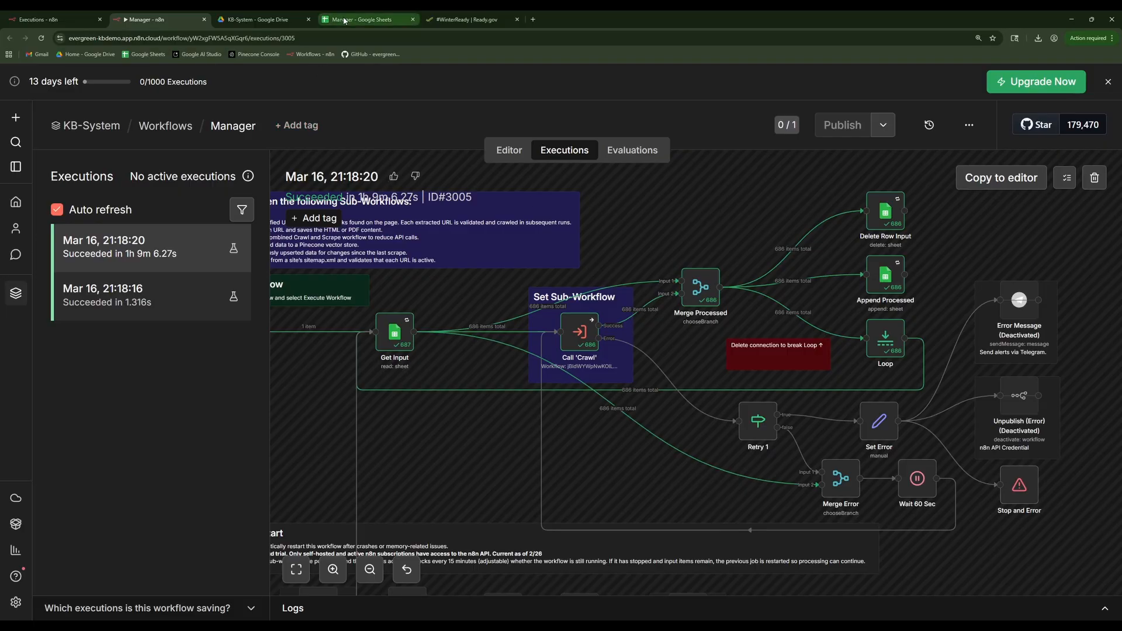
Review the Manager spreadsheet's Input, Error and Processed sheets.
{"action": "left_click", "coordinate": [365, 20]}
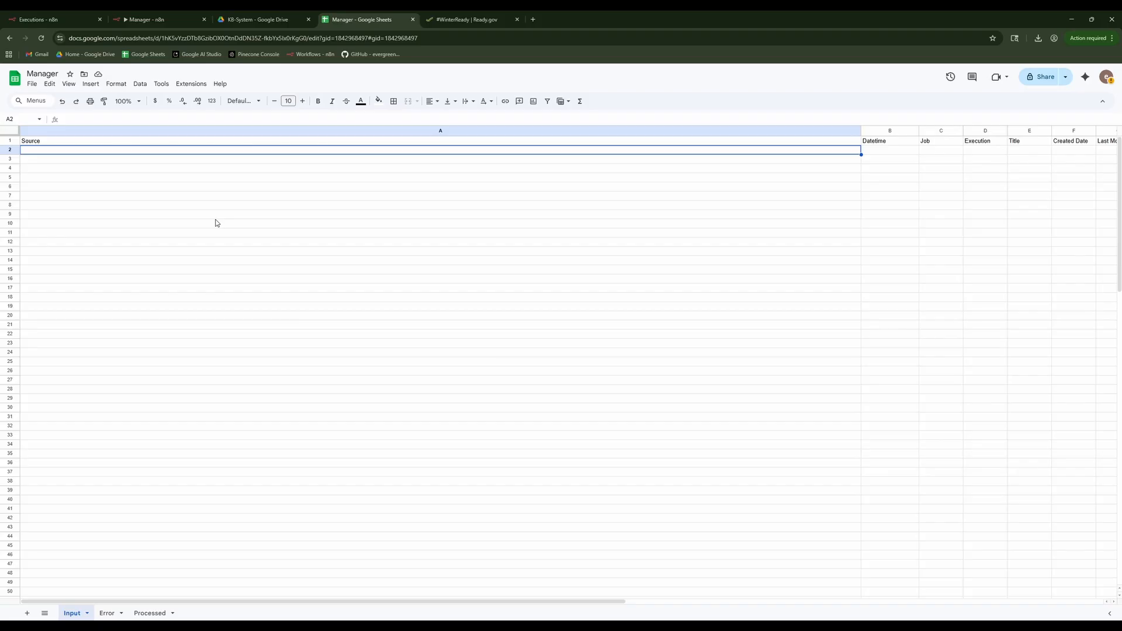
{"action": "left_click", "coordinate": [105, 613]}
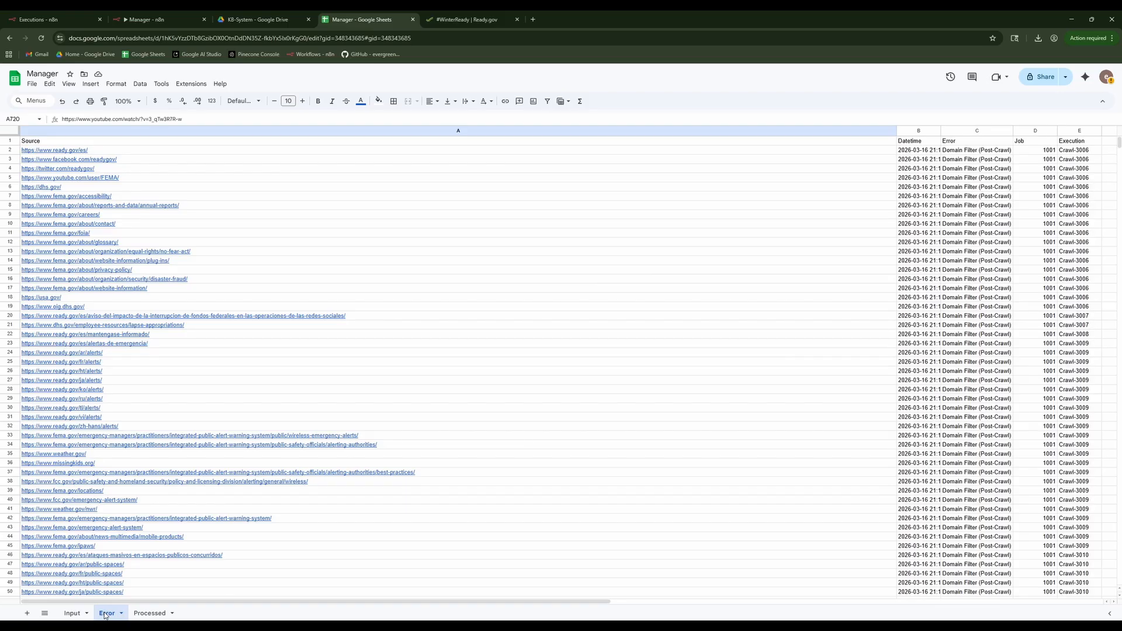
{"action": "left_click", "coordinate": [147, 613]}
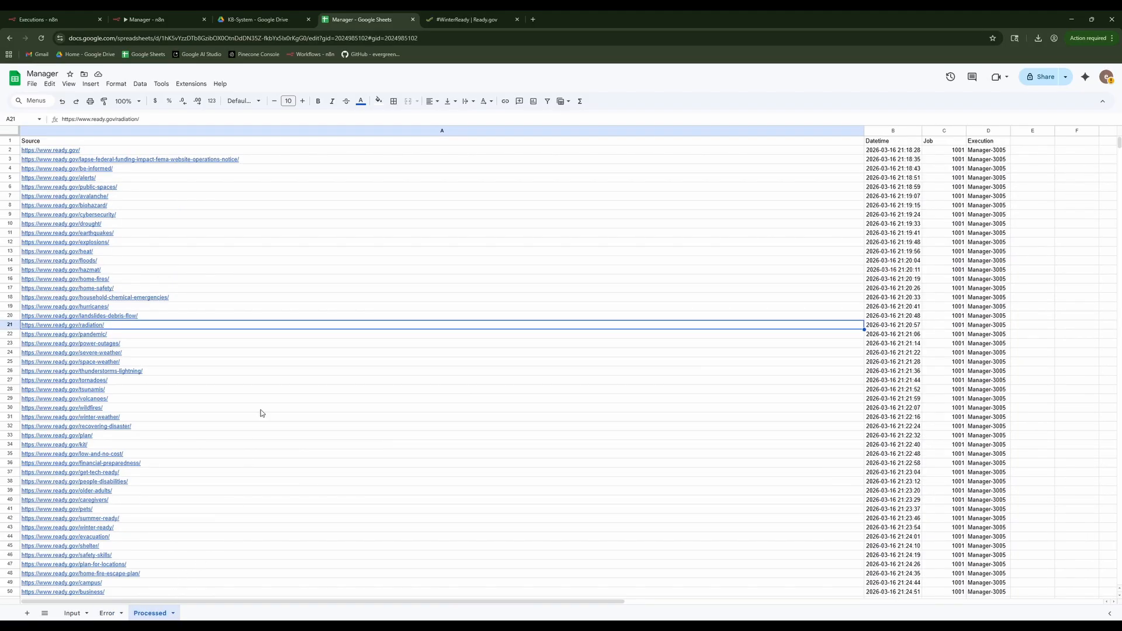
Open the Crawl spreadsheet from the KB-System folder and scroll its Output sheet of ready.gov URLs.
{"action": "left_click", "coordinate": [264, 20]}
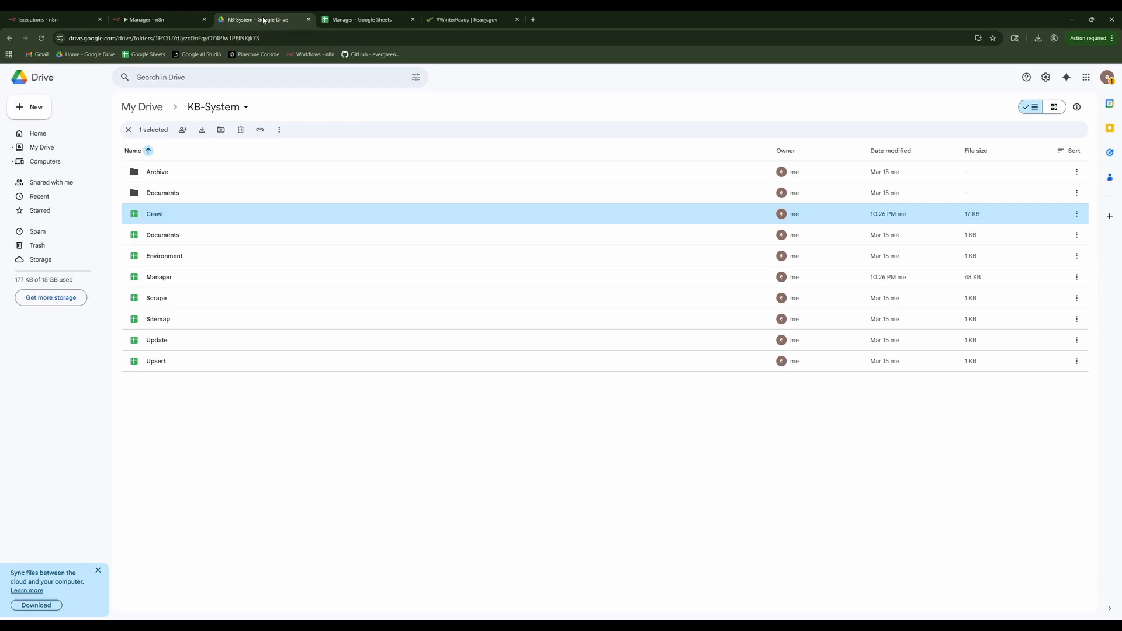
{"action": "double_click", "coordinate": [155, 215]}
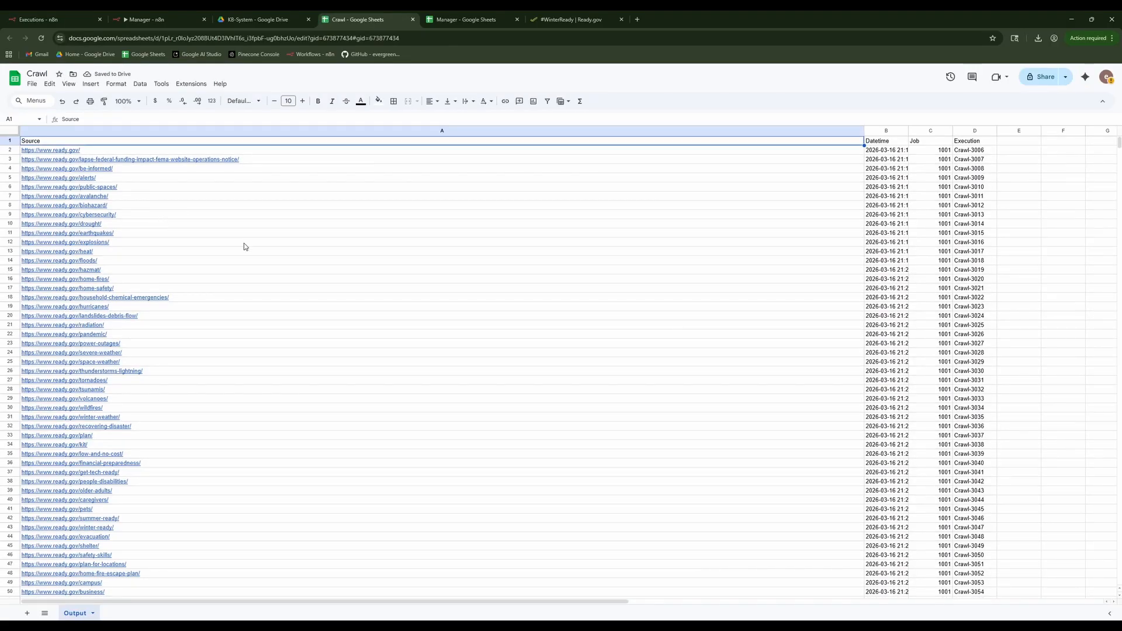
{"action": "scroll", "coordinate": [400, 314], "scroll_direction": "down", "scroll_amount": 6}
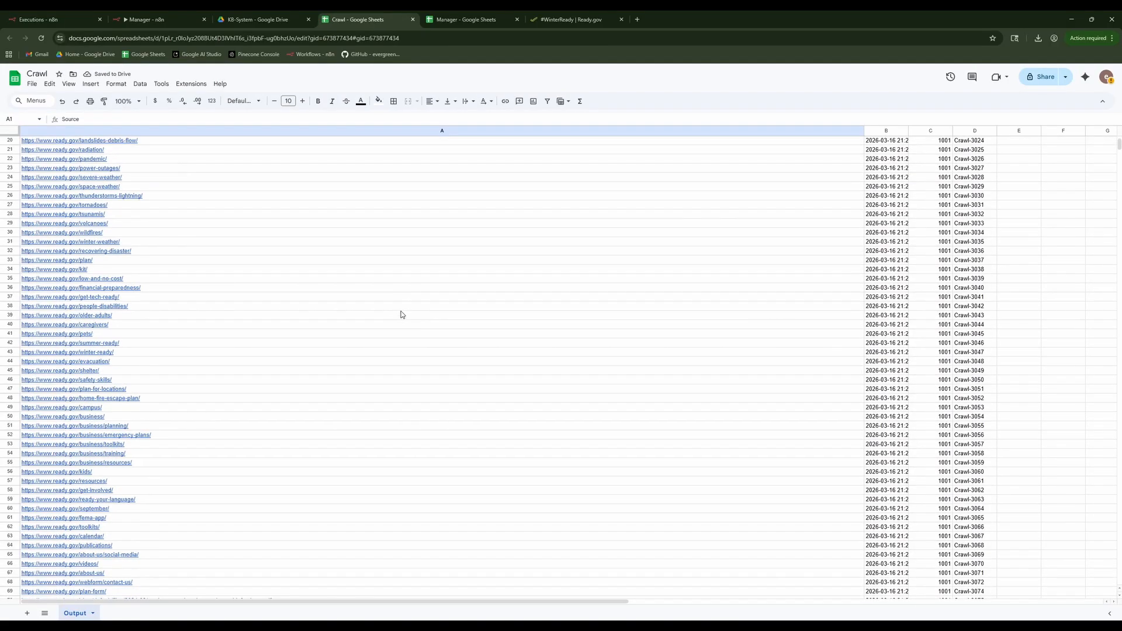
{"action": "scroll", "coordinate": [401, 314], "scroll_direction": "down", "scroll_amount": 16}
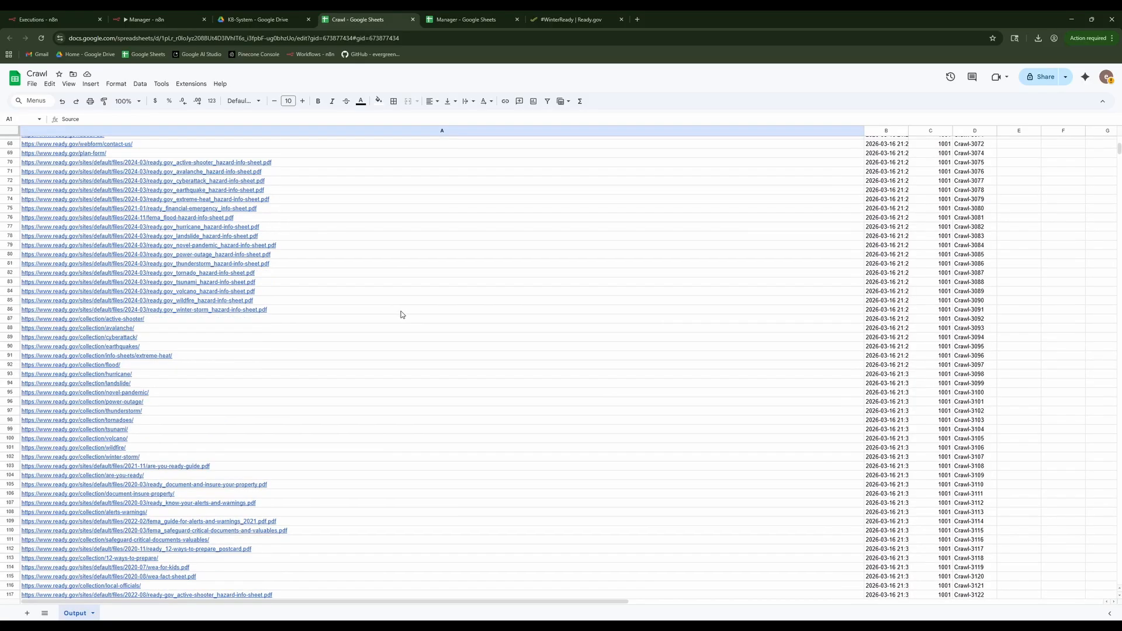
{"action": "scroll", "coordinate": [401, 314], "scroll_direction": "down", "scroll_amount": 17}
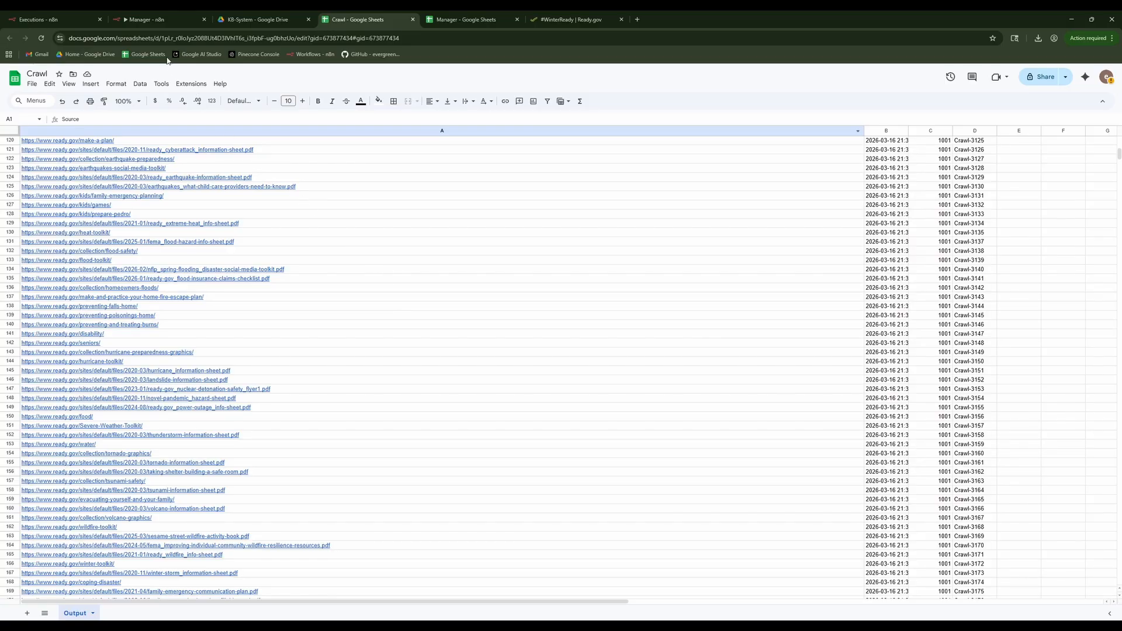
{"action": "left_click", "coordinate": [149, 21]}
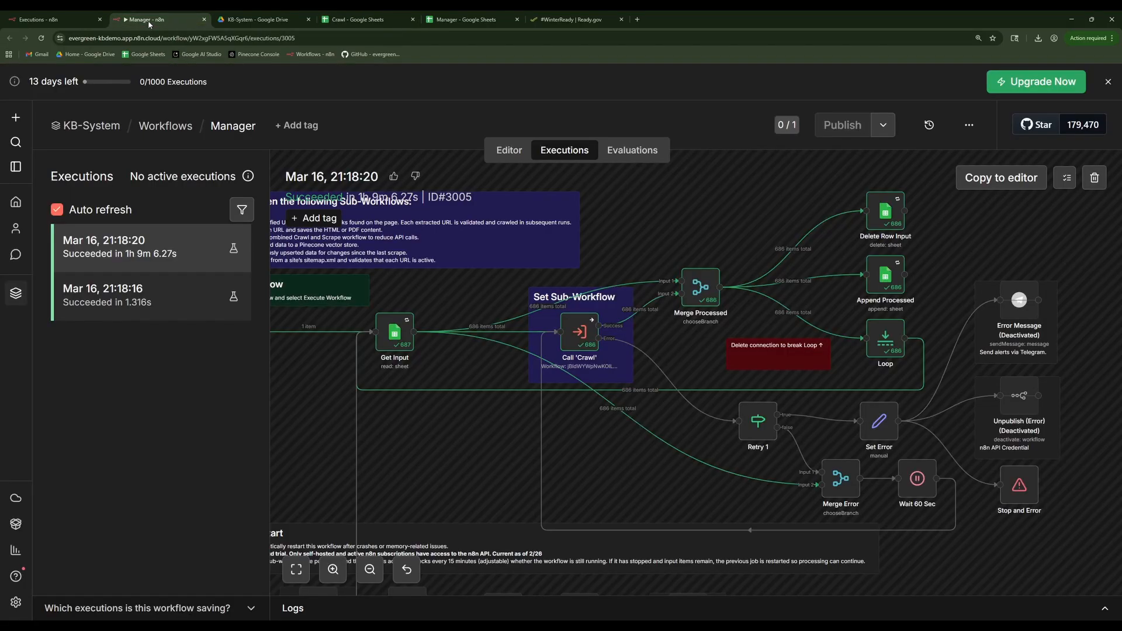
Open the InputManagement workflow from KB-System > Workflows > Tools.
{"action": "left_click", "coordinate": [110, 129]}
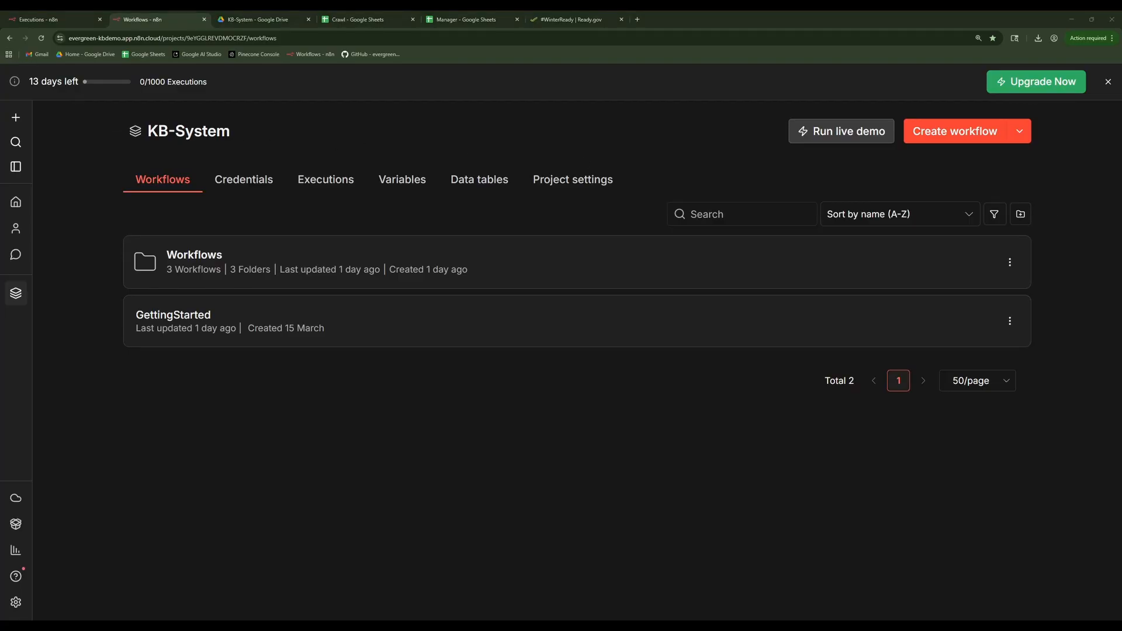
{"action": "left_click", "coordinate": [200, 261]}
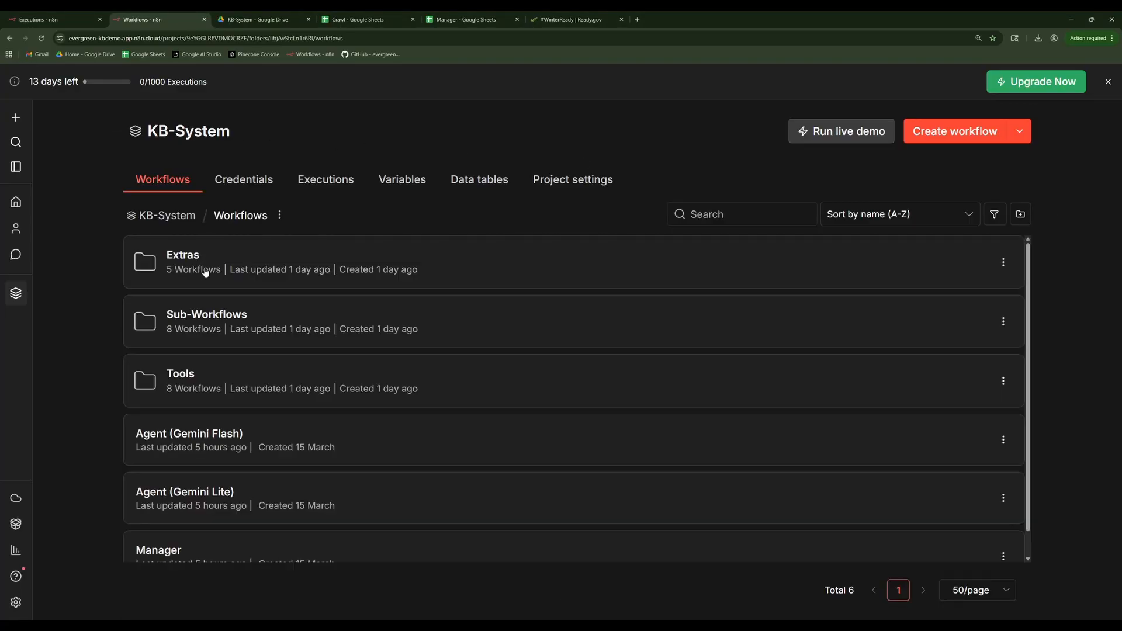
{"action": "left_click", "coordinate": [190, 376]}
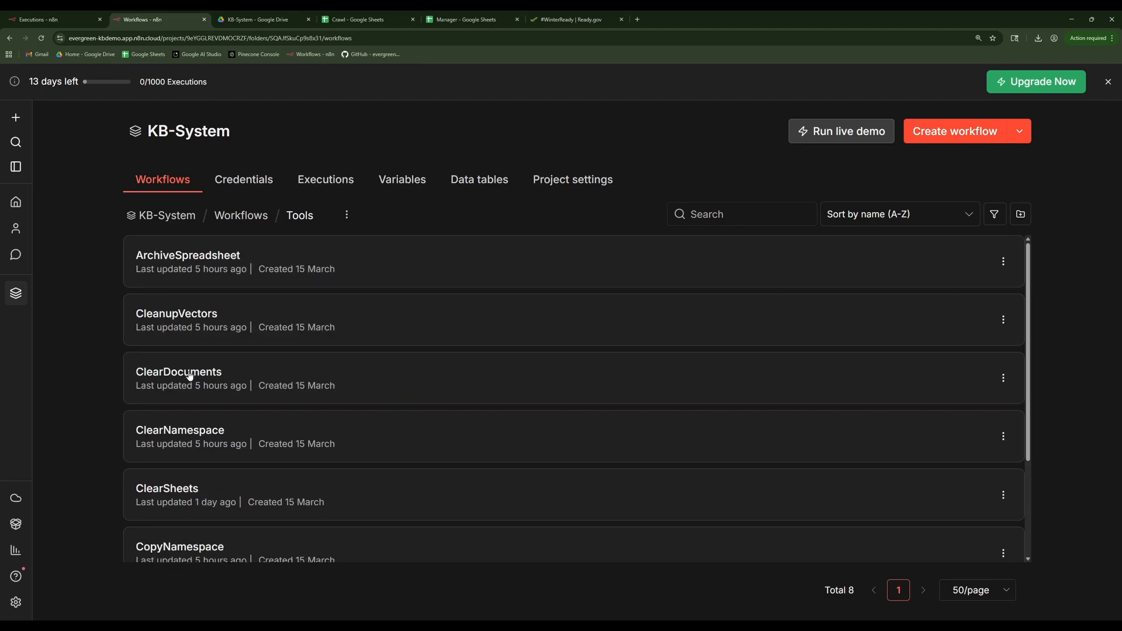
{"action": "scroll", "coordinate": [269, 327], "scroll_direction": "down", "scroll_amount": 1}
{"action": "scroll", "coordinate": [269, 327], "scroll_direction": "down", "scroll_amount": 2}
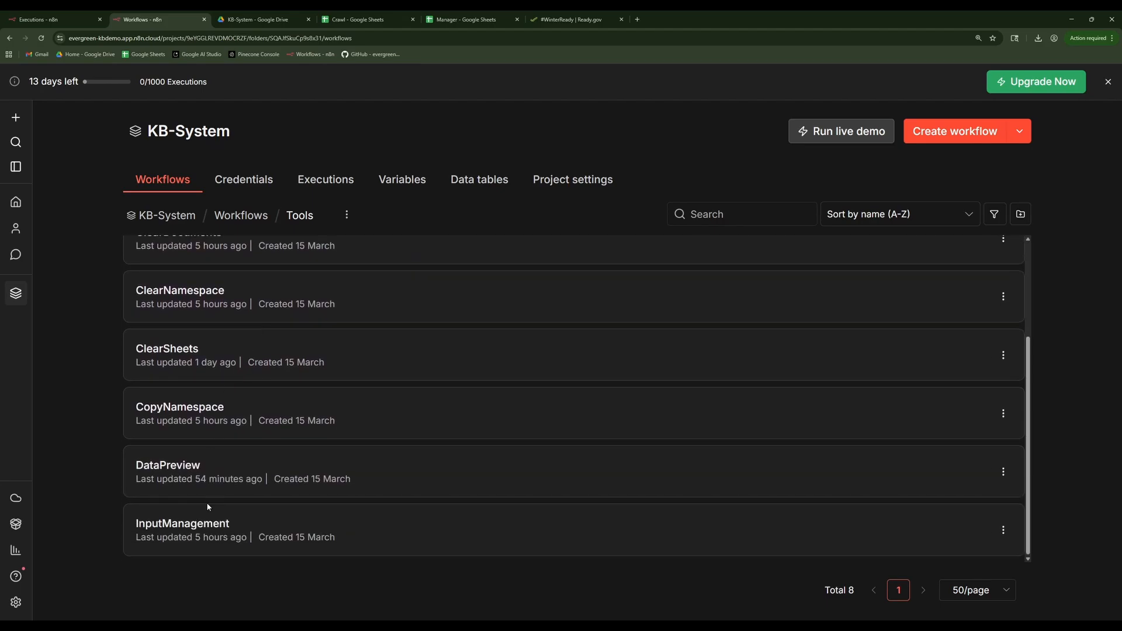
{"action": "left_click", "coordinate": [199, 520]}
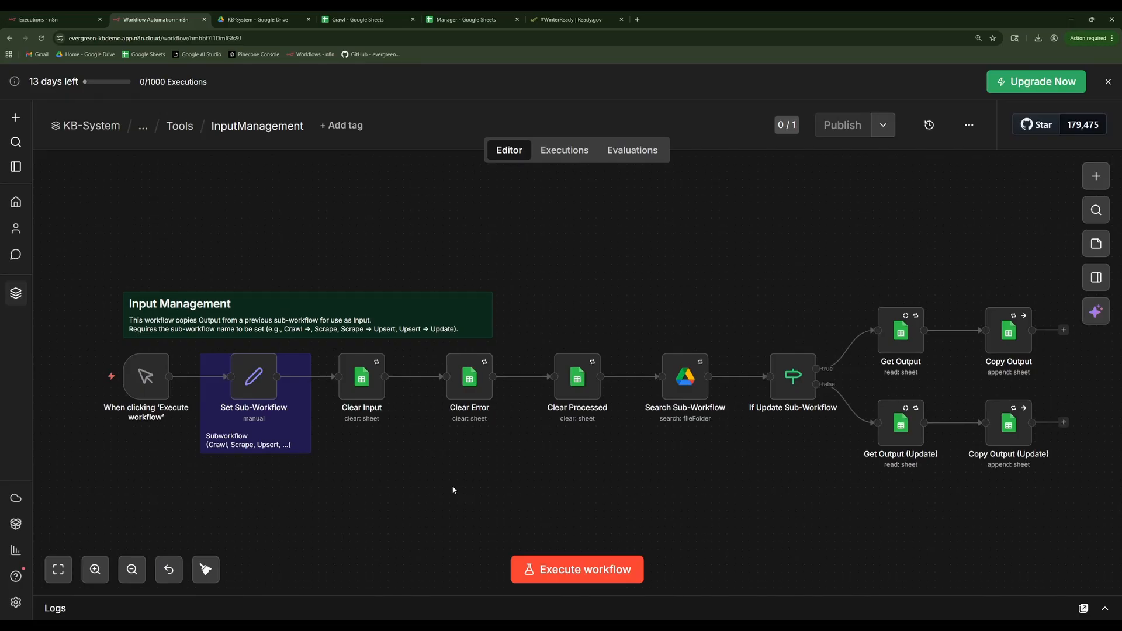
Inspect the Set Sub-Workflow node and the three Clear nodes without changes, then return to KB-System.
{"action": "double_click", "coordinate": [261, 388]}
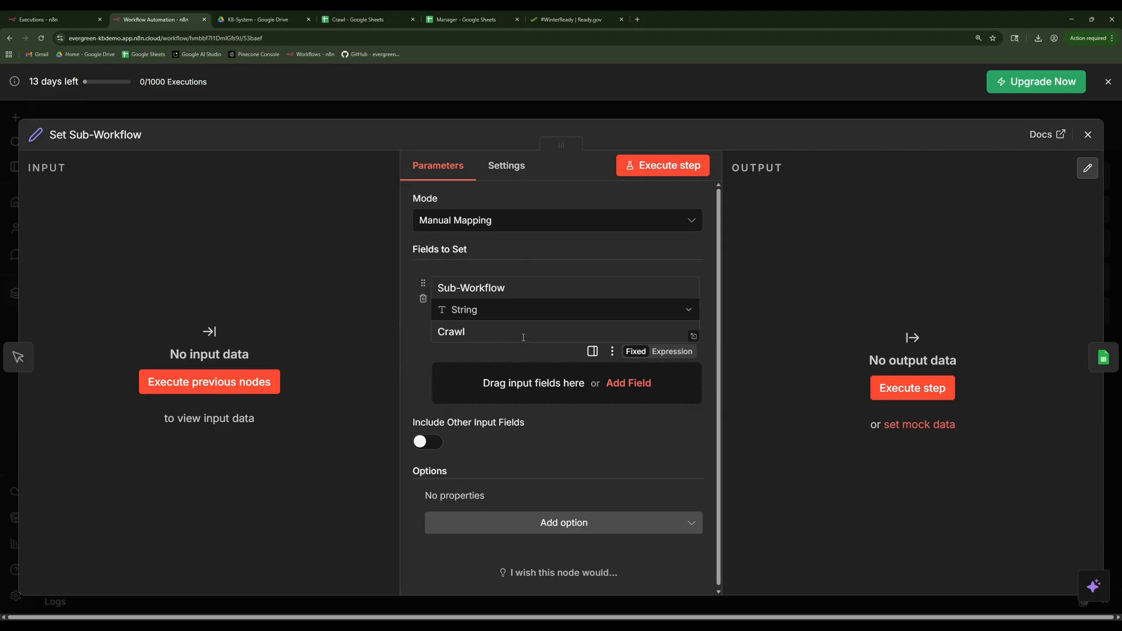
{"action": "left_click", "coordinate": [1087, 134]}
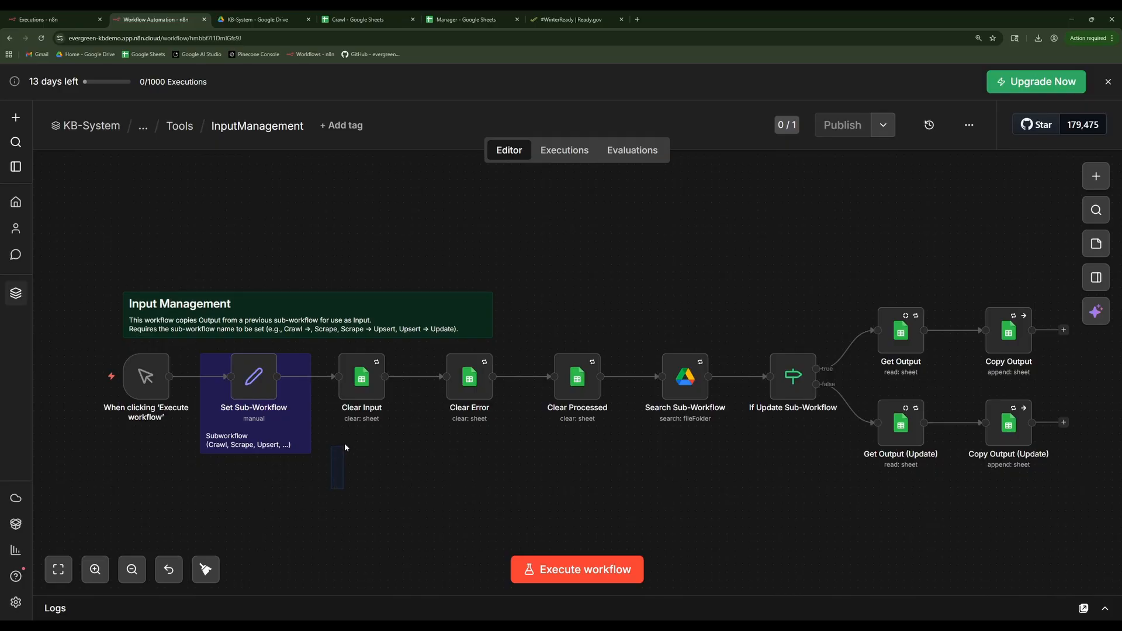
{"action": "left_click_drag", "start_coordinate": [452, 357], "coordinate": [608, 332]}
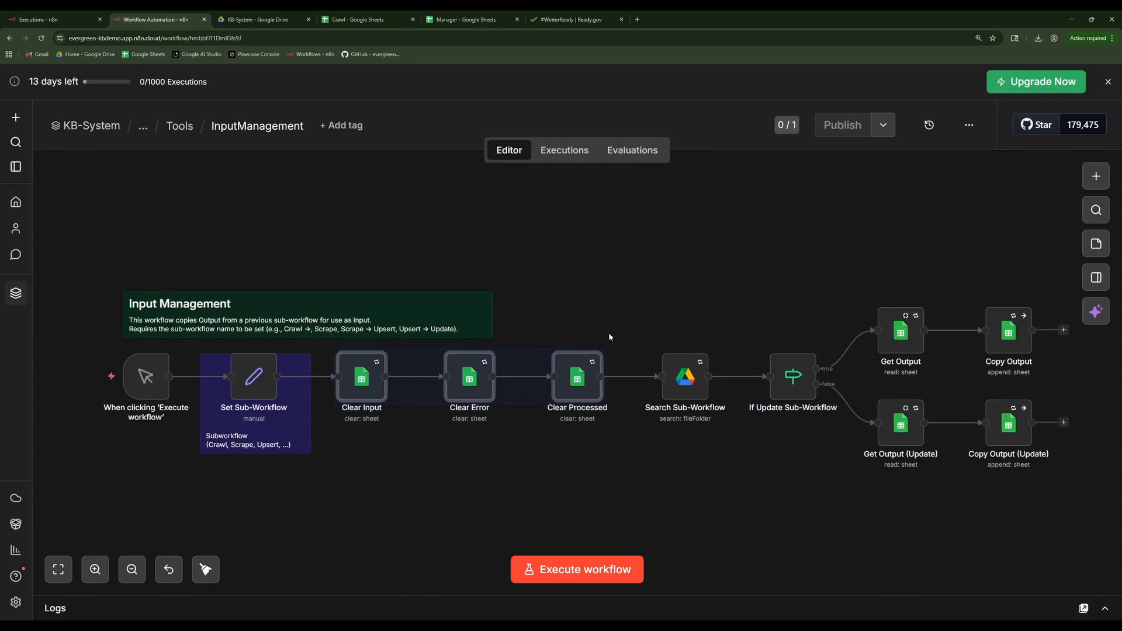
{"action": "left_click", "coordinate": [594, 485]}
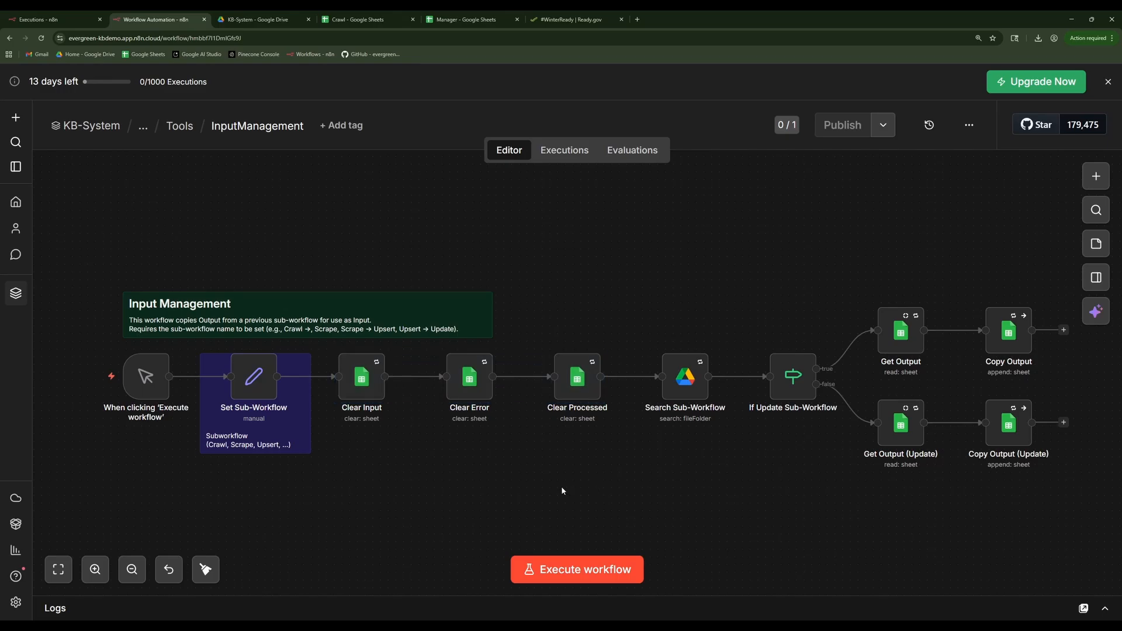
{"action": "left_click", "coordinate": [112, 126]}
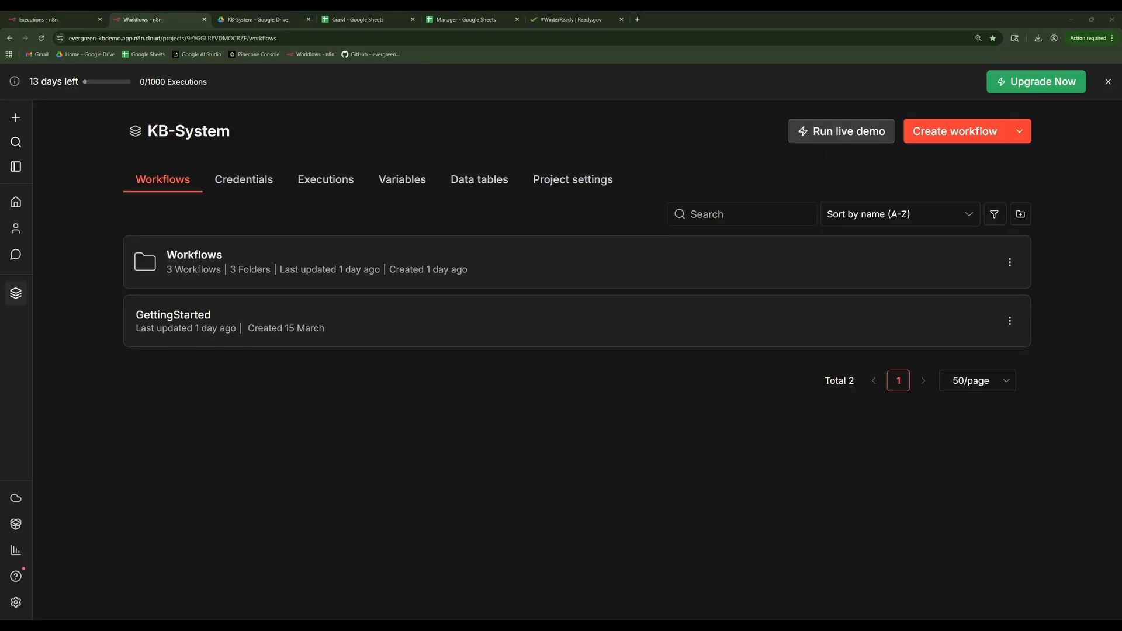
Open the ArchiveSpreadsheet tool and check Set Sub-Workflow & Job holds Crawl and 1001.
{"action": "left_click", "coordinate": [220, 255]}
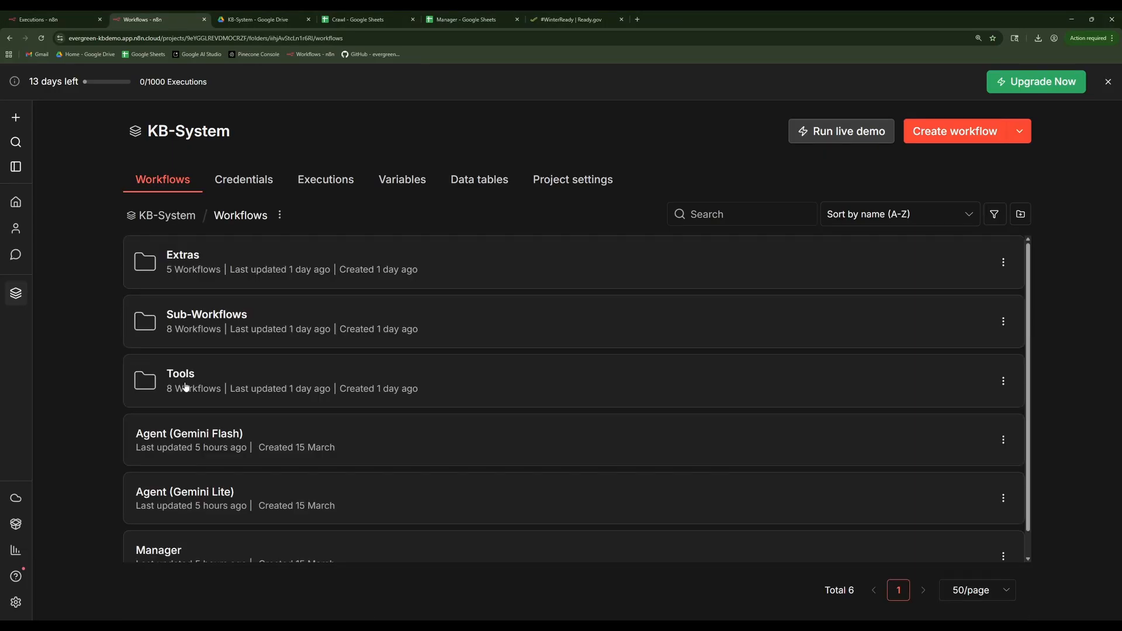
{"action": "left_click", "coordinate": [186, 381]}
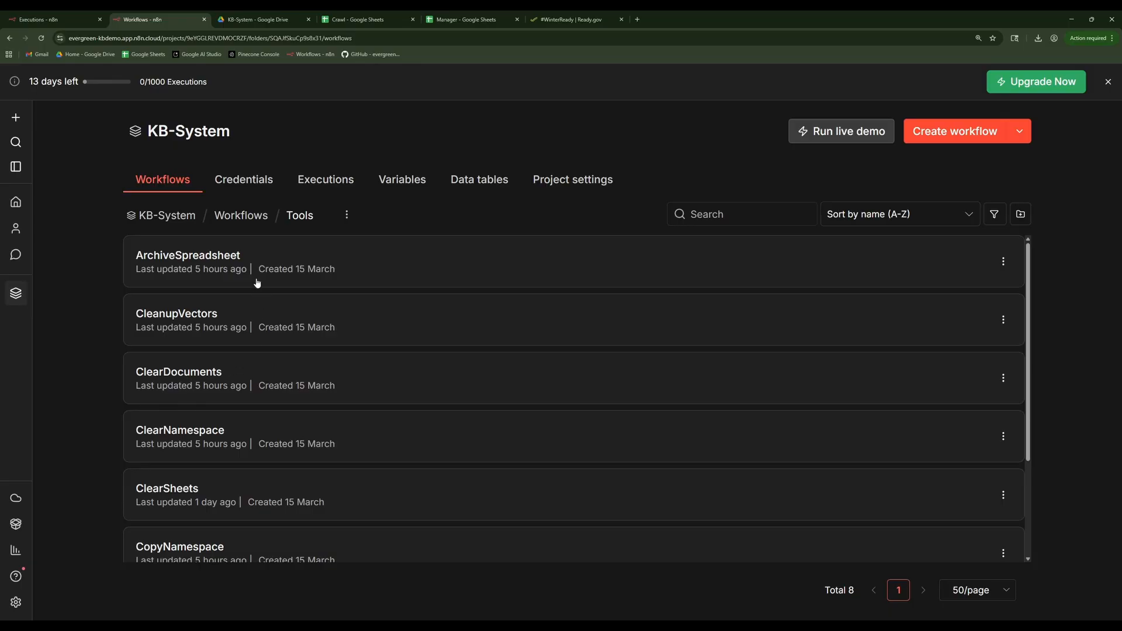
{"action": "left_click", "coordinate": [231, 256]}
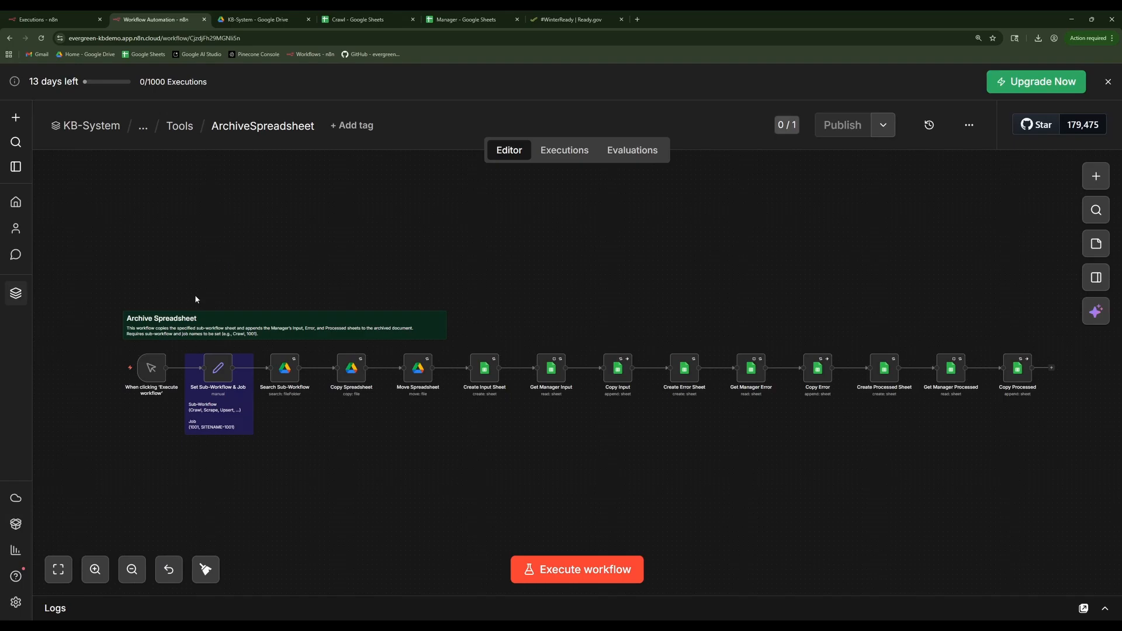
{"action": "double_click", "coordinate": [217, 370]}
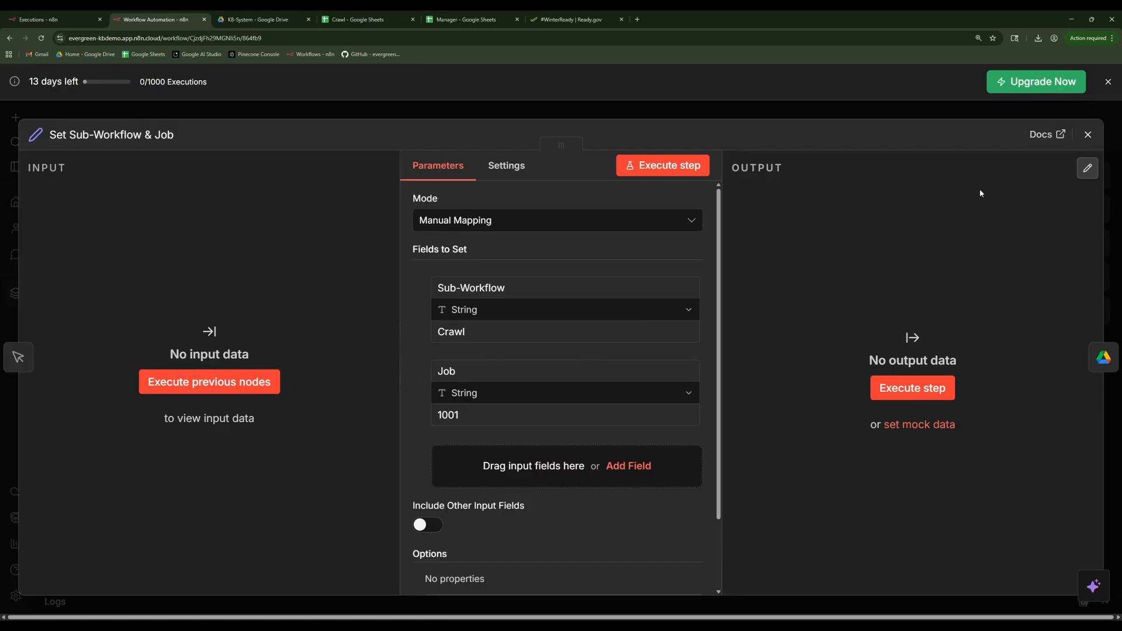
{"action": "left_click", "coordinate": [1087, 134]}
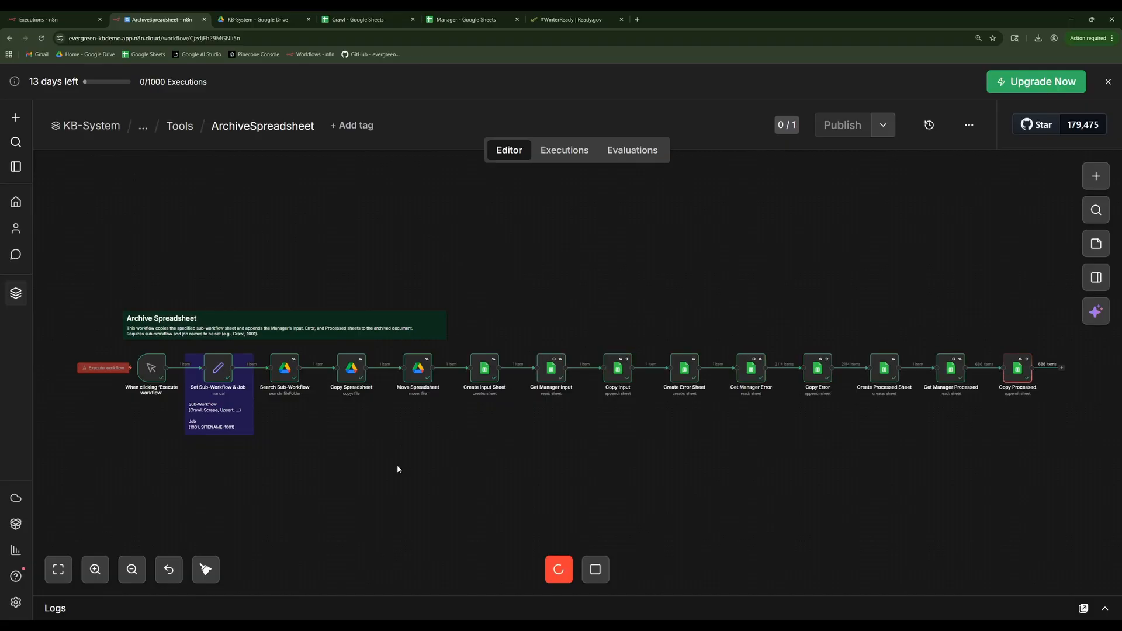
Open the archived Crawl-1001 spreadsheet from the Drive Archive folder.
{"action": "left_click", "coordinate": [260, 20]}
{"action": "double_click", "coordinate": [153, 171]}
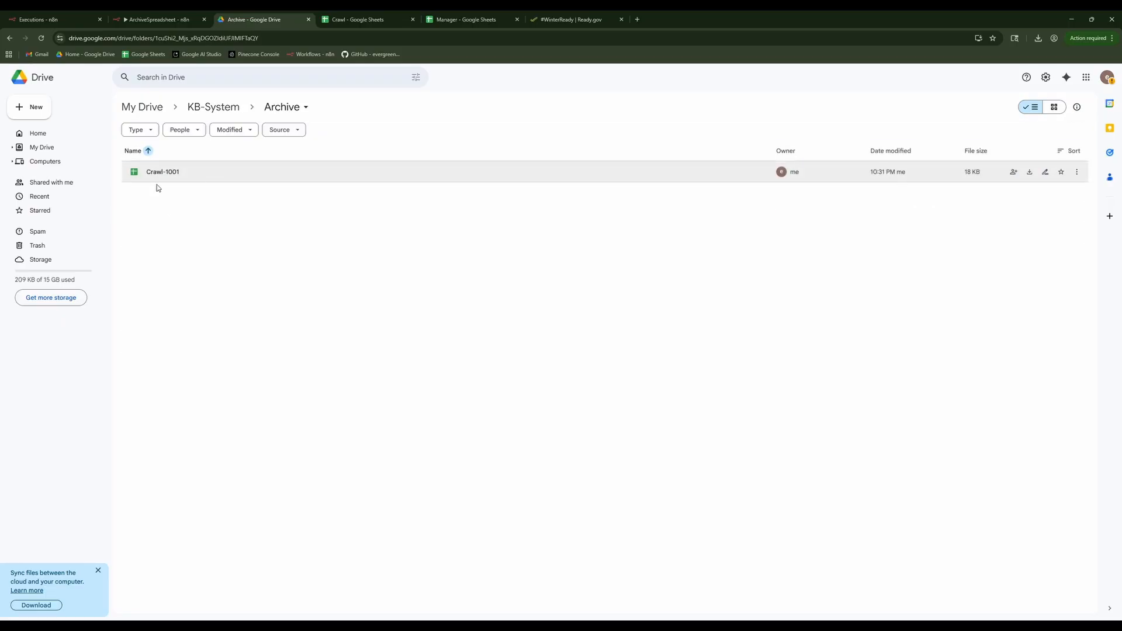
{"action": "double_click", "coordinate": [161, 171]}
{"action": "scroll", "coordinate": [200, 324], "scroll_direction": "down", "scroll_amount": 2}
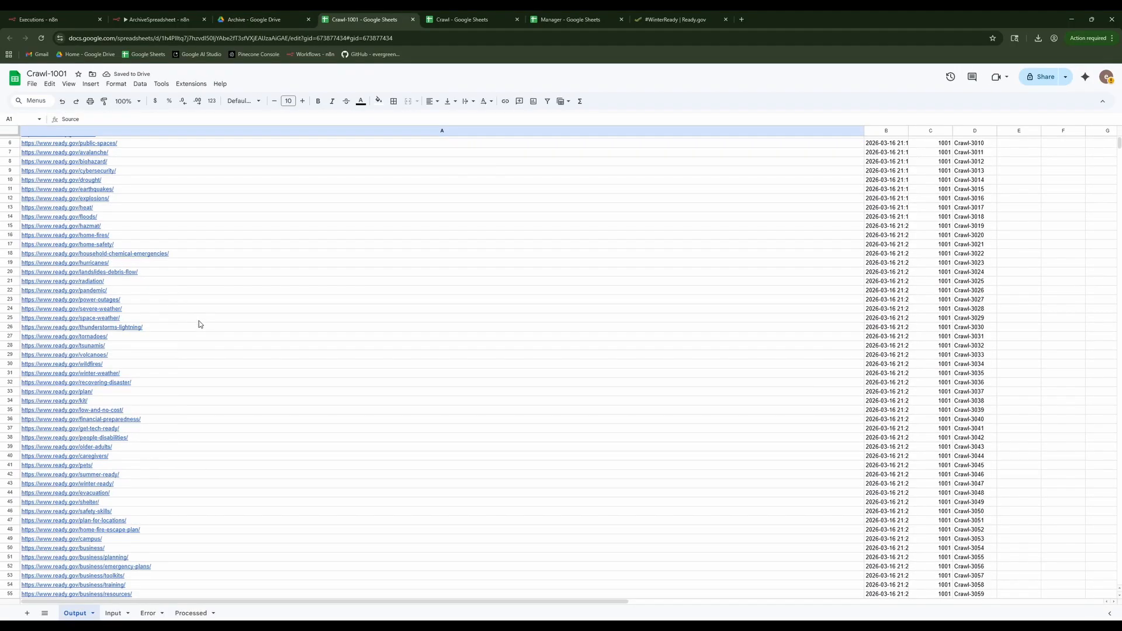
{"action": "scroll", "coordinate": [200, 324], "scroll_direction": "down", "scroll_amount": 3}
Widen column A on the Error and Processed sheets, close Crawl-1001, and return to n8n's KB-System page.
{"action": "left_click", "coordinate": [112, 613]}
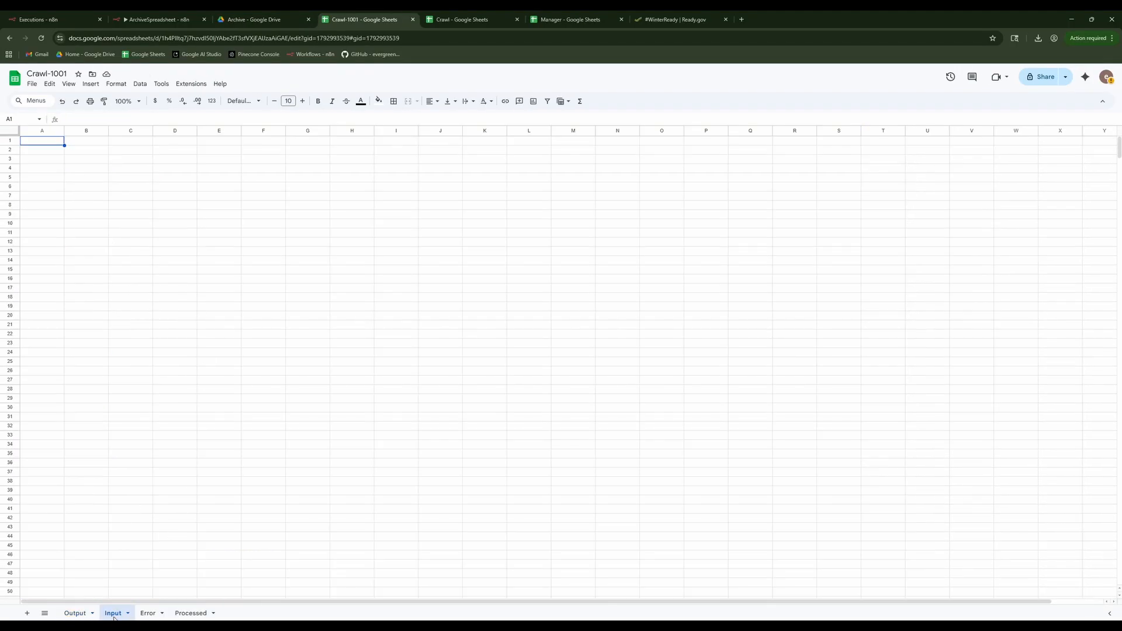
{"action": "left_click", "coordinate": [147, 613]}
{"action": "double_click", "coordinate": [65, 131]}
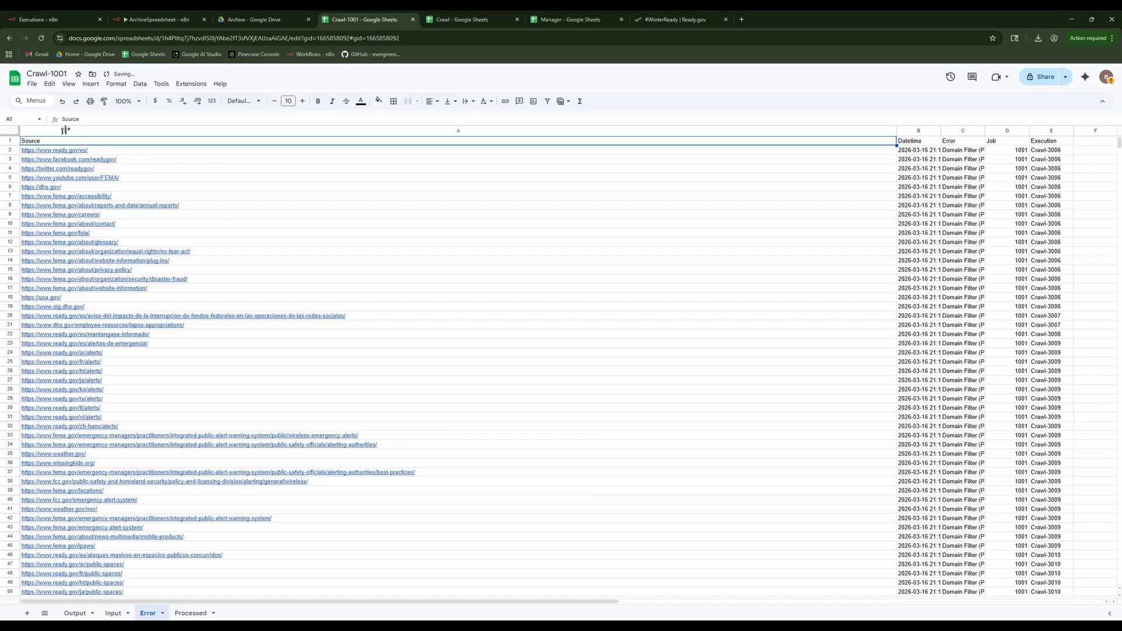
{"action": "left_click", "coordinate": [194, 613]}
{"action": "double_click", "coordinate": [64, 130]}
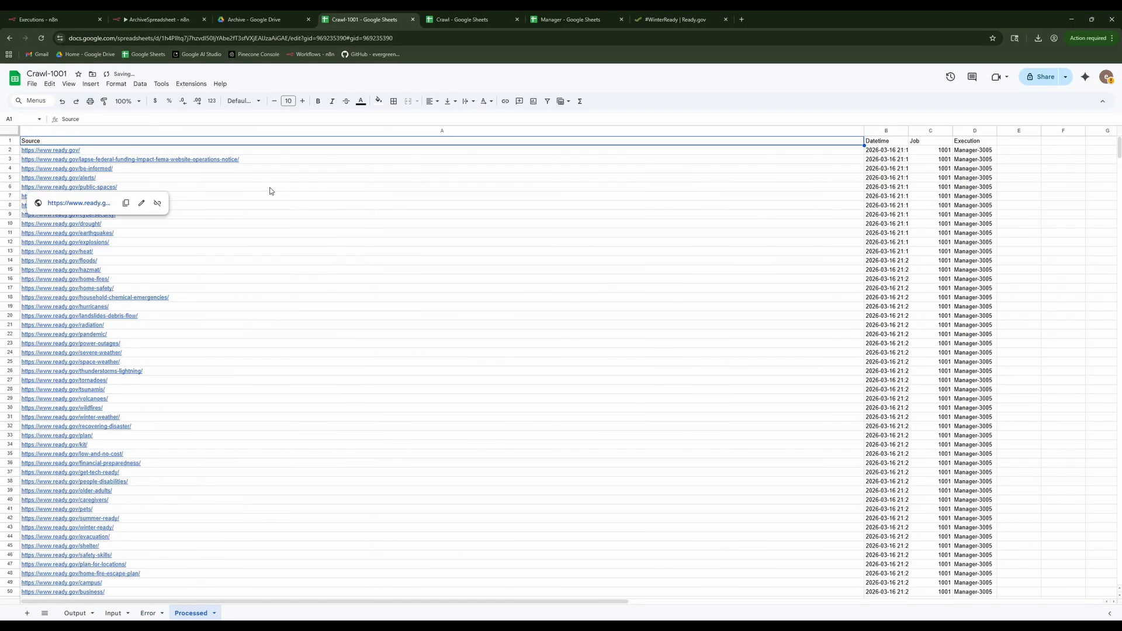
{"action": "left_click", "coordinate": [413, 19]}
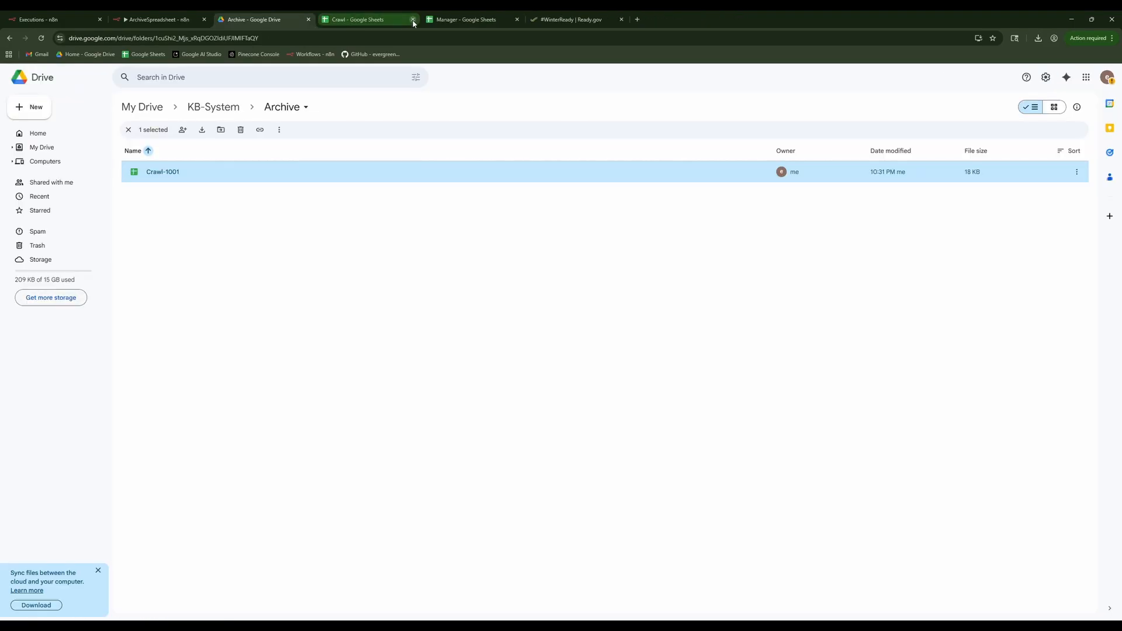
{"action": "left_click", "coordinate": [185, 21]}
{"action": "left_click", "coordinate": [94, 125]}
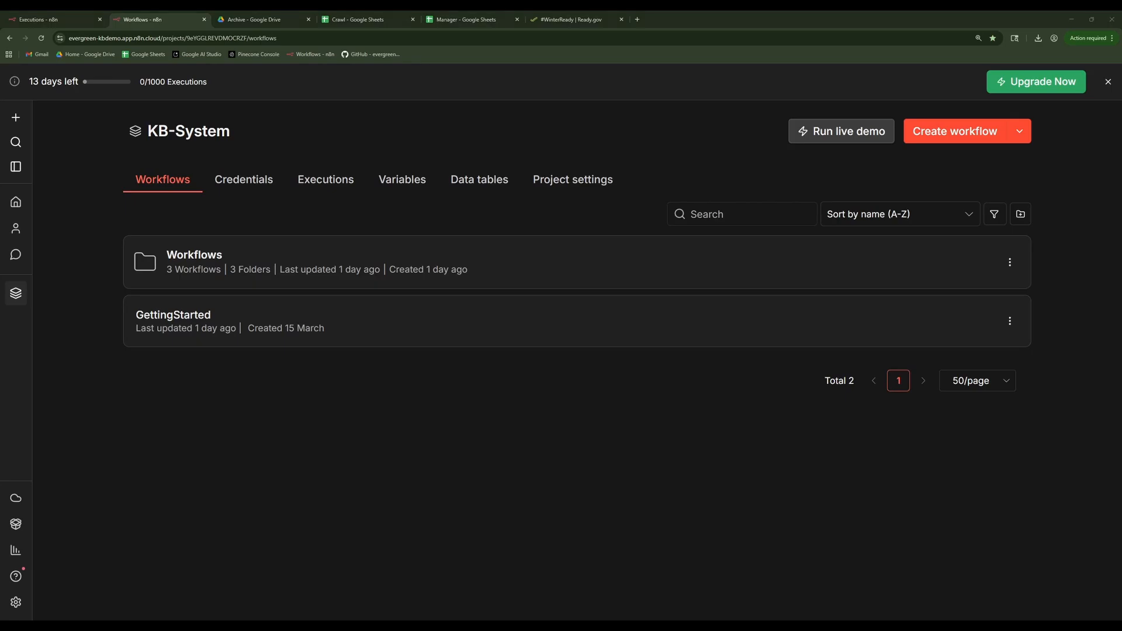
Run the InputManagement tool from Workflows > Tools, moving 678 items from Get Output to Copy Output.
{"action": "left_click", "coordinate": [187, 261]}
{"action": "left_click", "coordinate": [180, 374]}
{"action": "scroll", "coordinate": [193, 362], "scroll_direction": "down", "scroll_amount": 3}
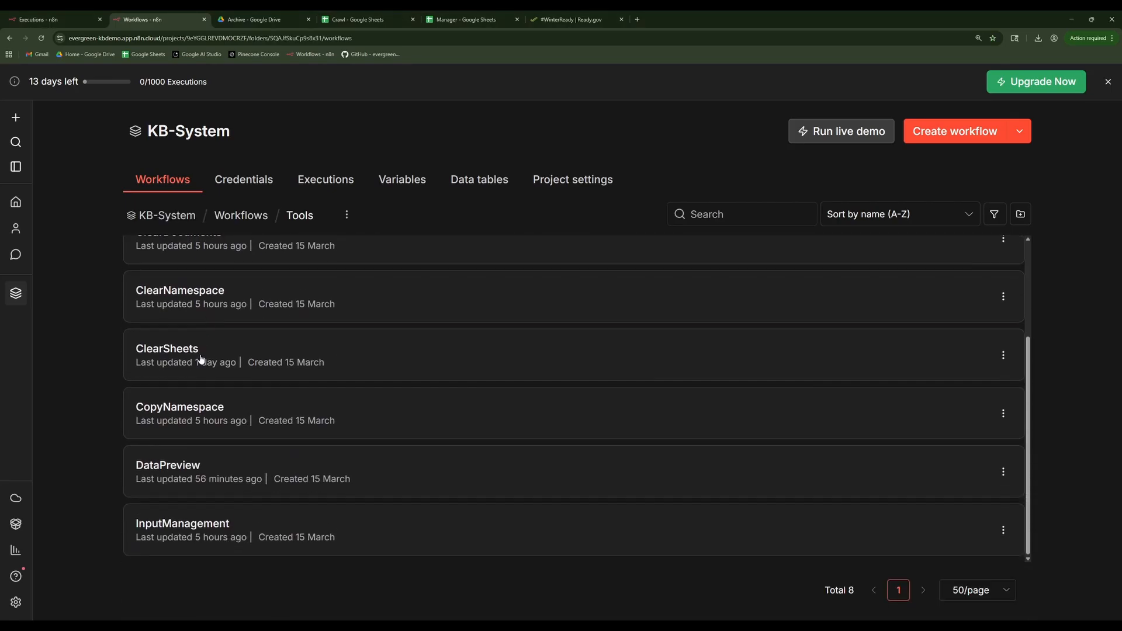
{"action": "left_click", "coordinate": [206, 521]}
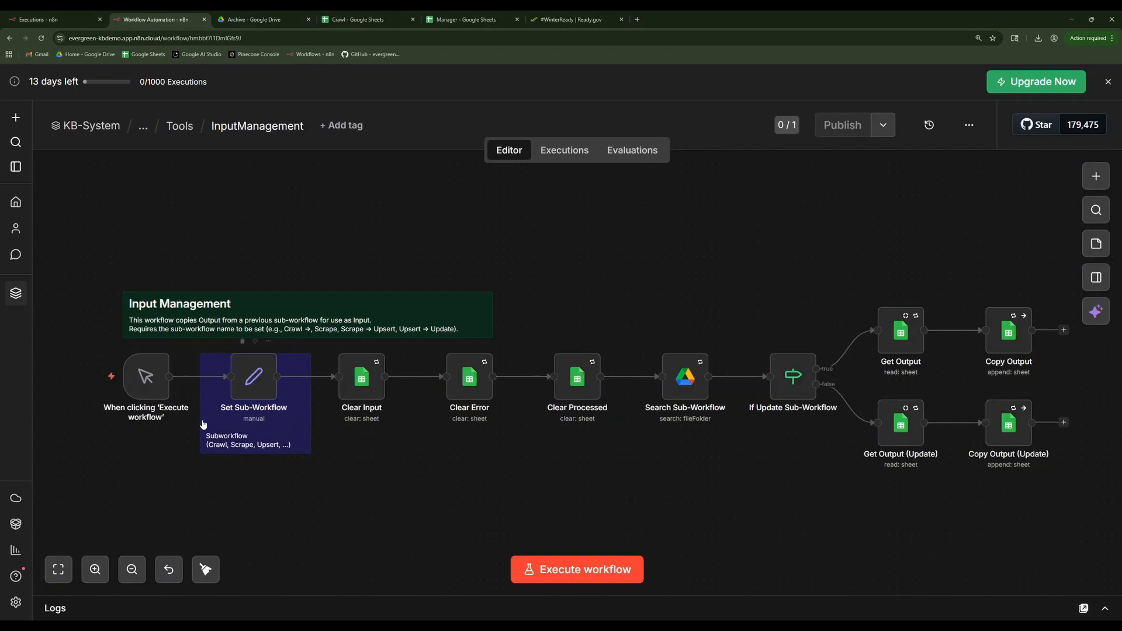
{"action": "left_click", "coordinate": [98, 377]}
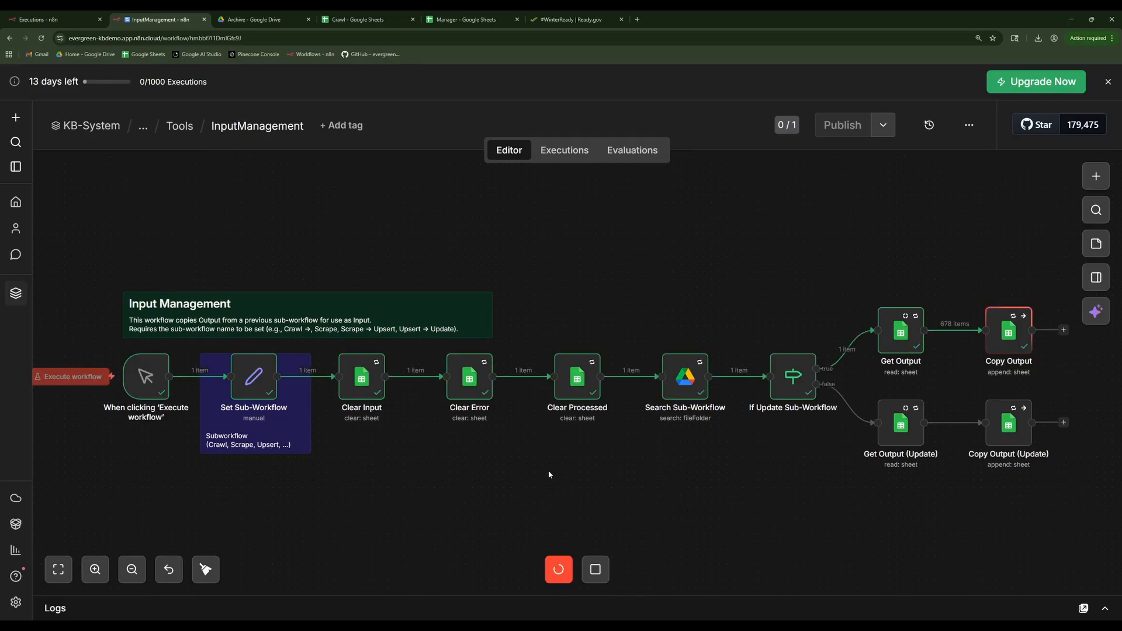
{"action": "left_click", "coordinate": [406, 21]}
Close the Crawl tab and scroll the Manager Input sheet's ready.gov URLs, with Error empty.
{"action": "left_click", "coordinate": [413, 20]}
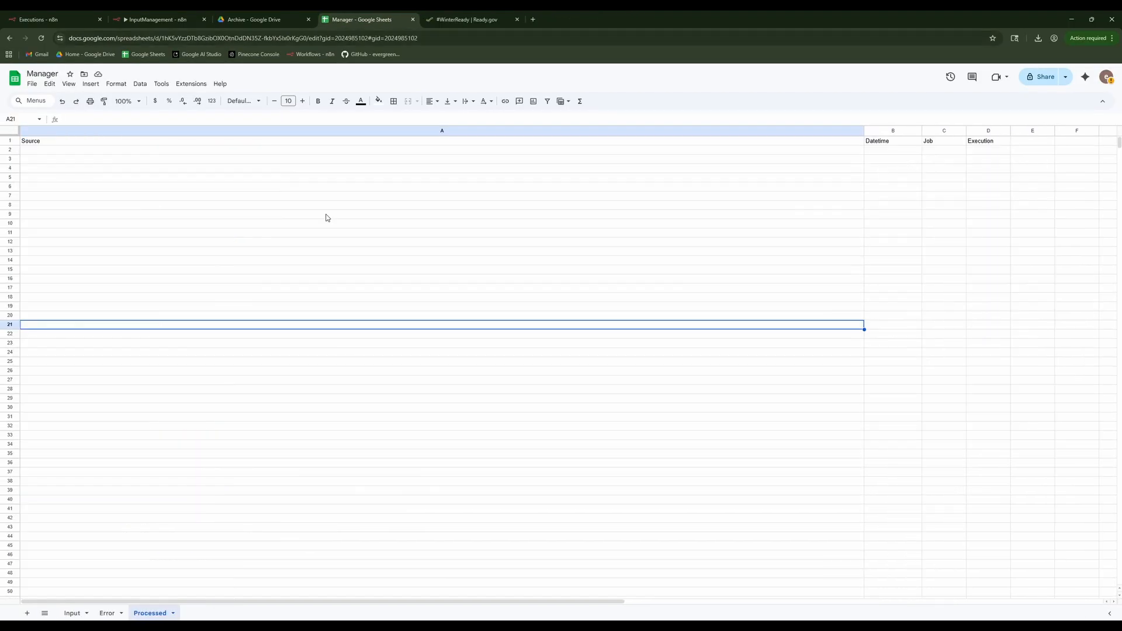
{"action": "left_click", "coordinate": [342, 491]}
{"action": "left_click", "coordinate": [109, 613]}
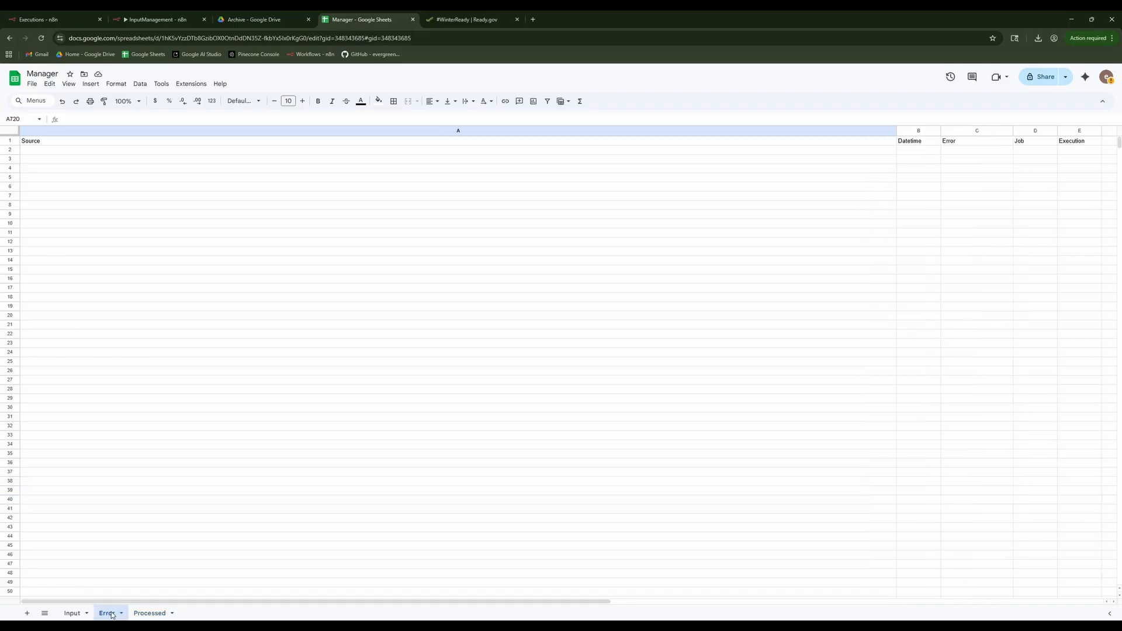
{"action": "left_click", "coordinate": [72, 613]}
{"action": "scroll", "coordinate": [261, 252], "scroll_direction": "down", "scroll_amount": 2}
{"action": "scroll", "coordinate": [262, 252], "scroll_direction": "down", "scroll_amount": 4}
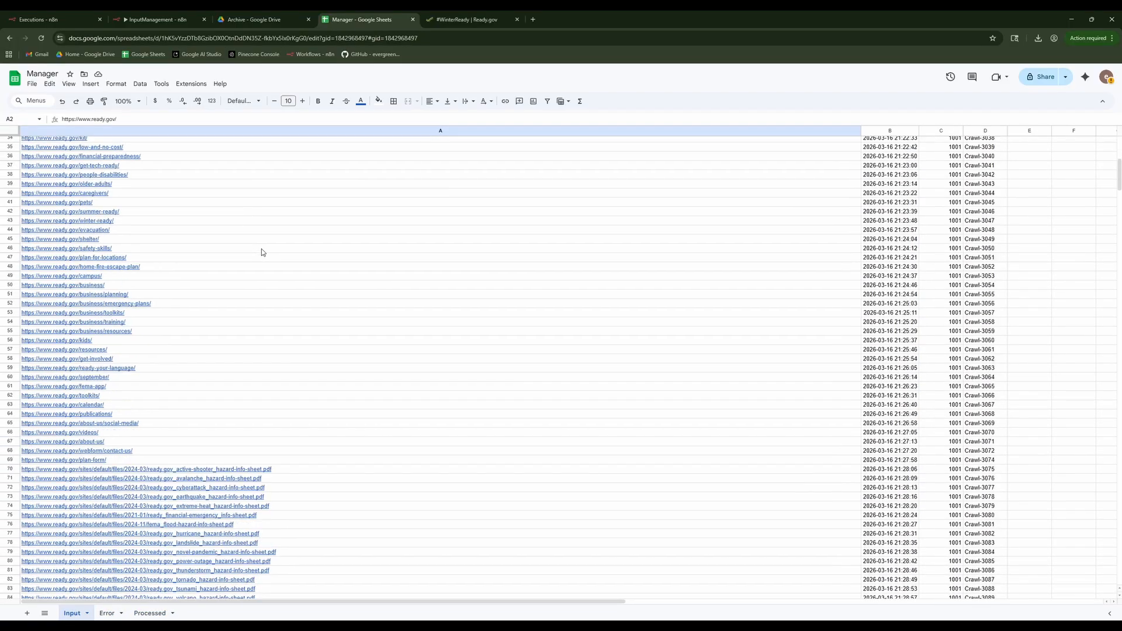
{"action": "scroll", "coordinate": [261, 252], "scroll_direction": "up", "scroll_amount": 5}
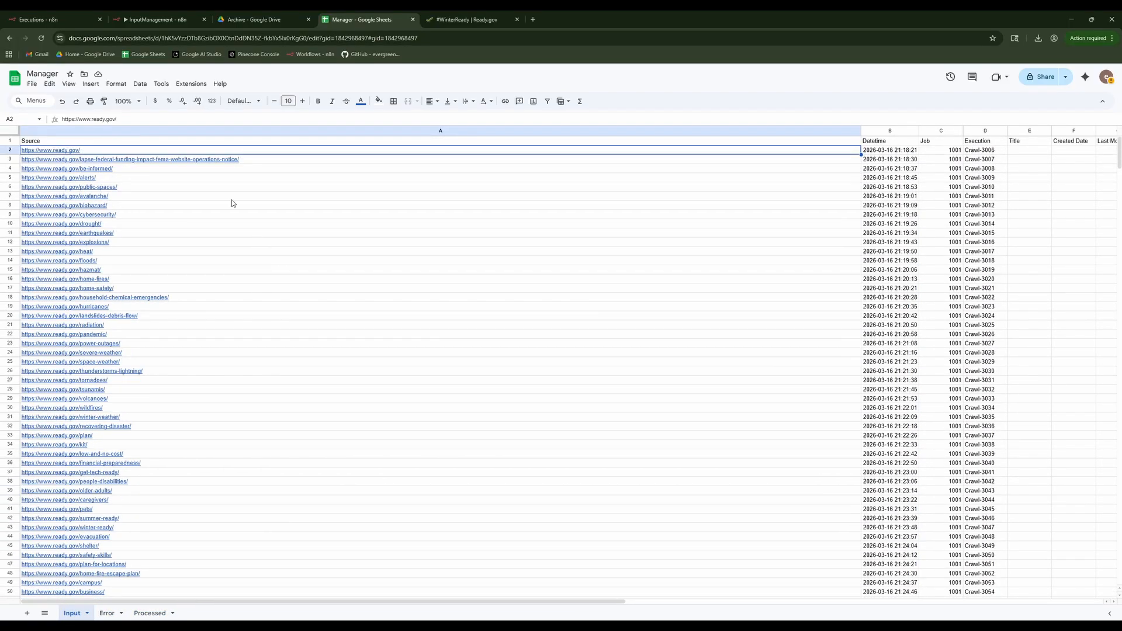
{"action": "left_click", "coordinate": [144, 21]}
Point the Manager's Call 'Crawl' node at the KB-System — Scrape sub-workflow and open Scrape.
{"action": "left_click", "coordinate": [92, 126]}
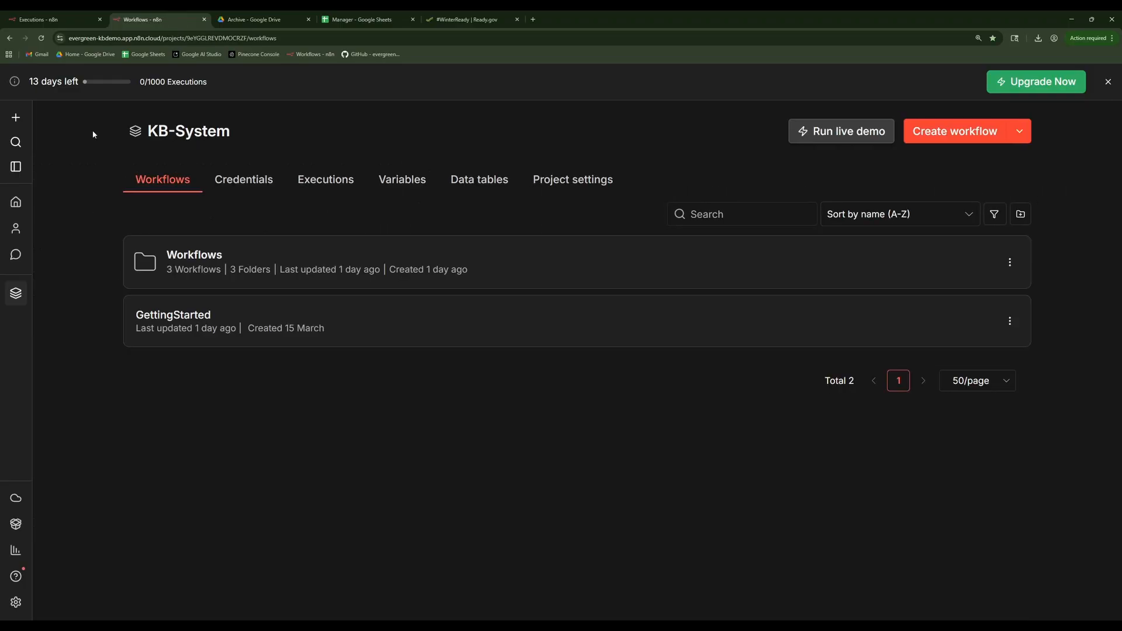
{"action": "left_click", "coordinate": [174, 255]}
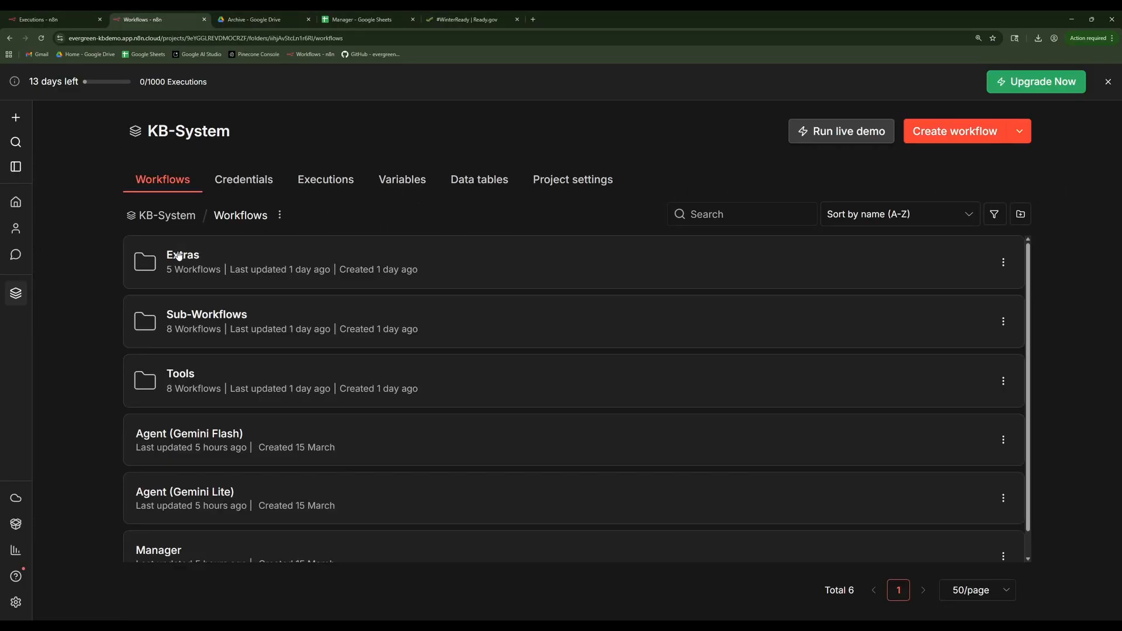
{"action": "scroll", "coordinate": [199, 369], "scroll_direction": "down", "scroll_amount": 1}
{"action": "left_click", "coordinate": [167, 526]}
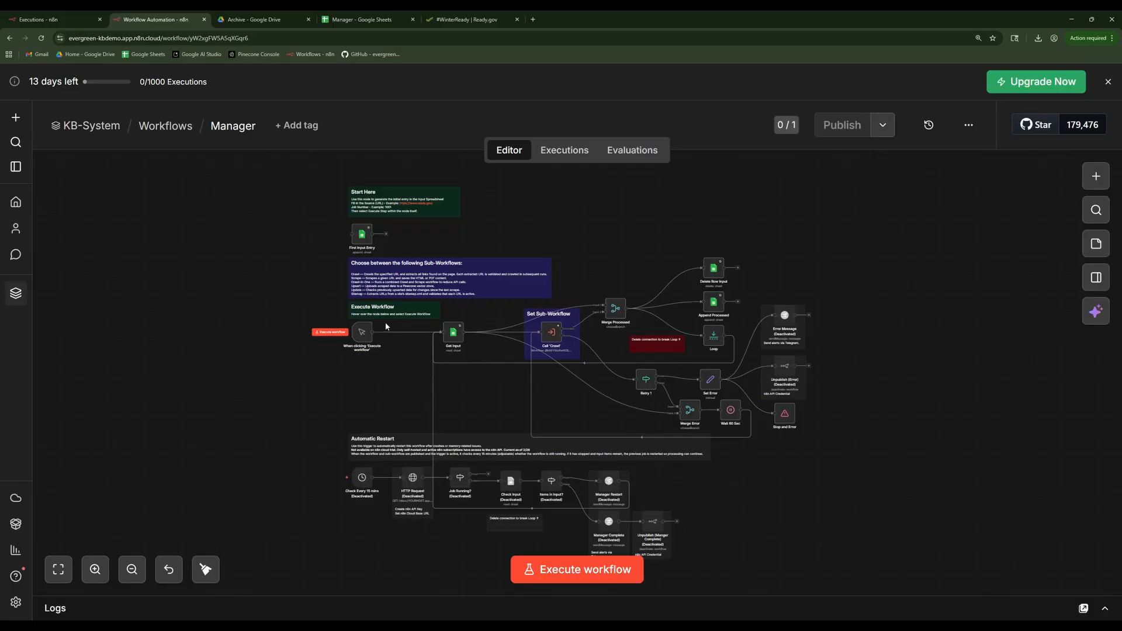
{"action": "left_click", "coordinate": [552, 336]}
{"action": "double_click", "coordinate": [552, 336]}
{"action": "left_click", "coordinate": [580, 276]}
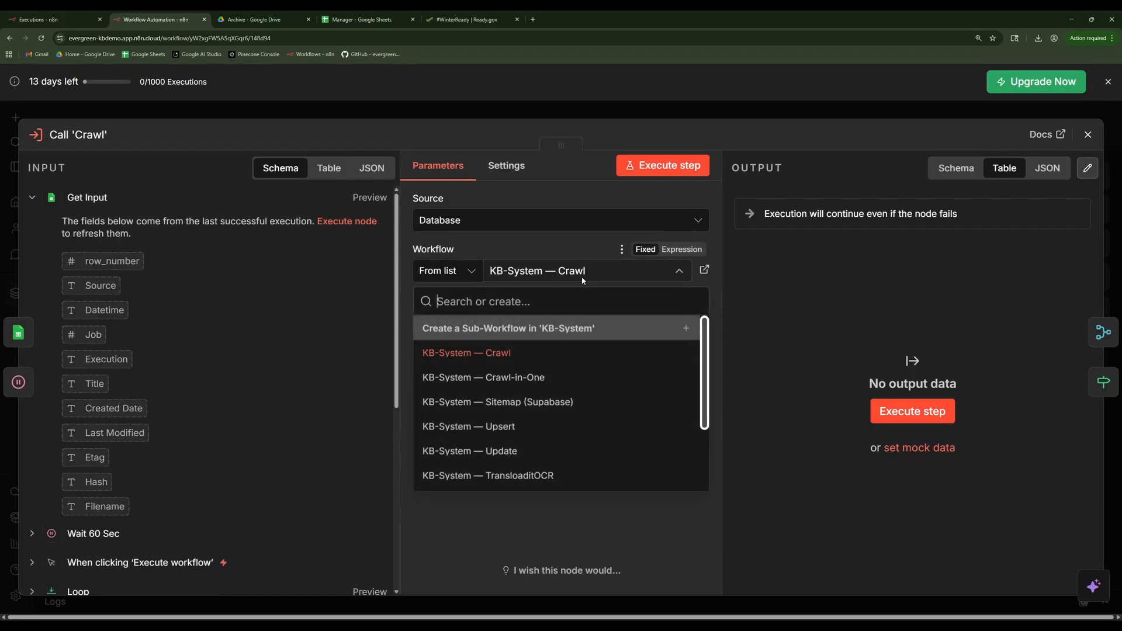
{"action": "scroll", "coordinate": [553, 418], "scroll_direction": "down", "scroll_amount": 3}
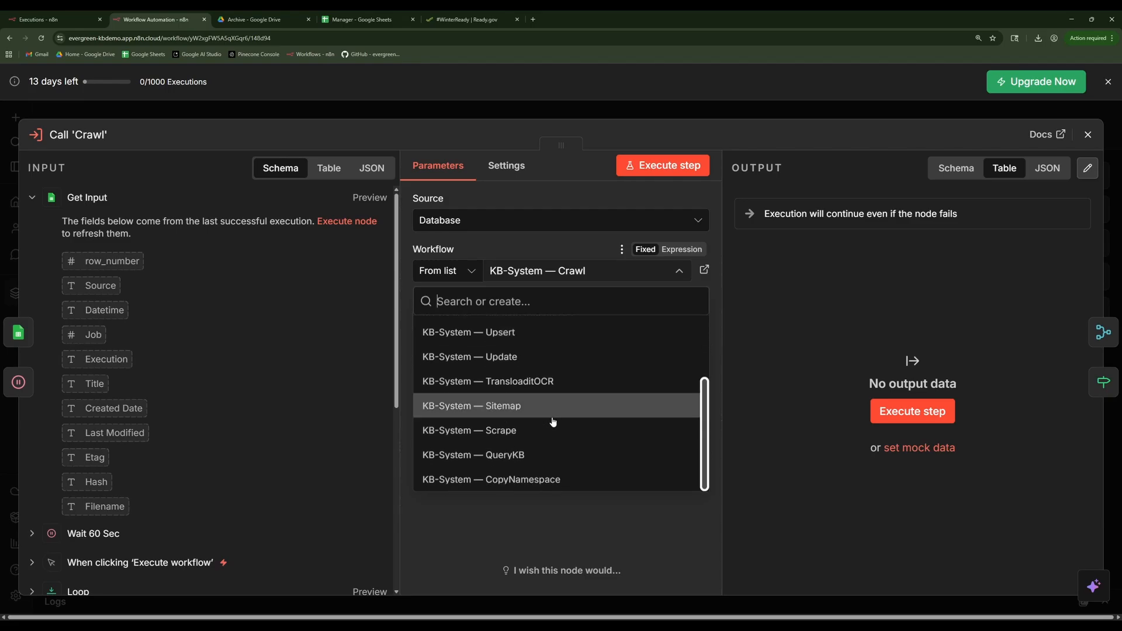
{"action": "left_click", "coordinate": [552, 430]}
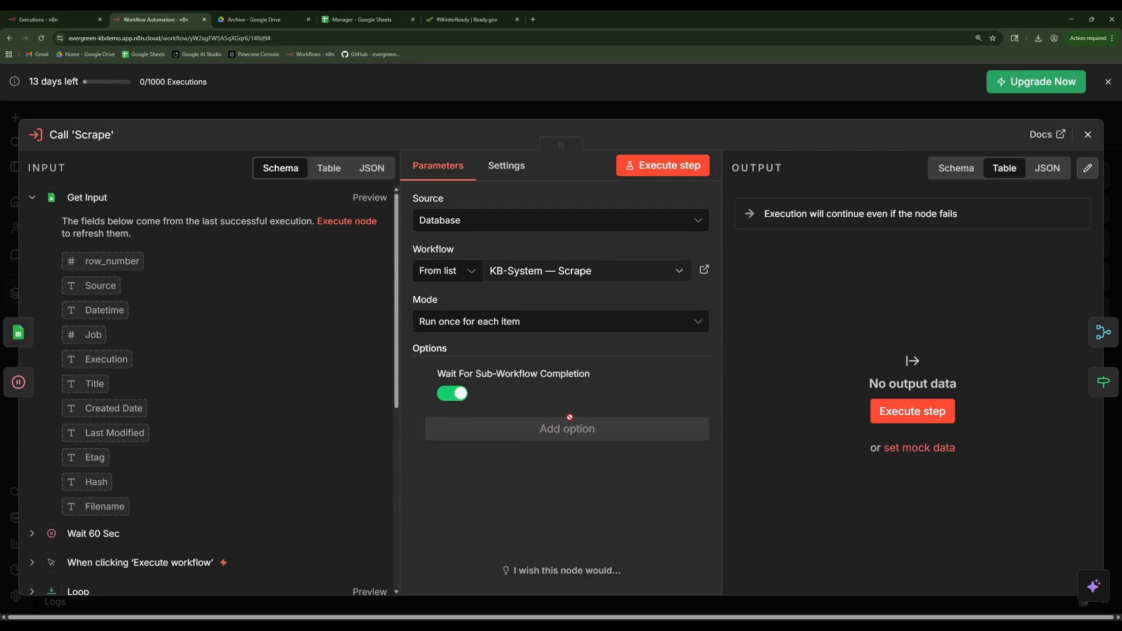
{"action": "left_click", "coordinate": [704, 271]}
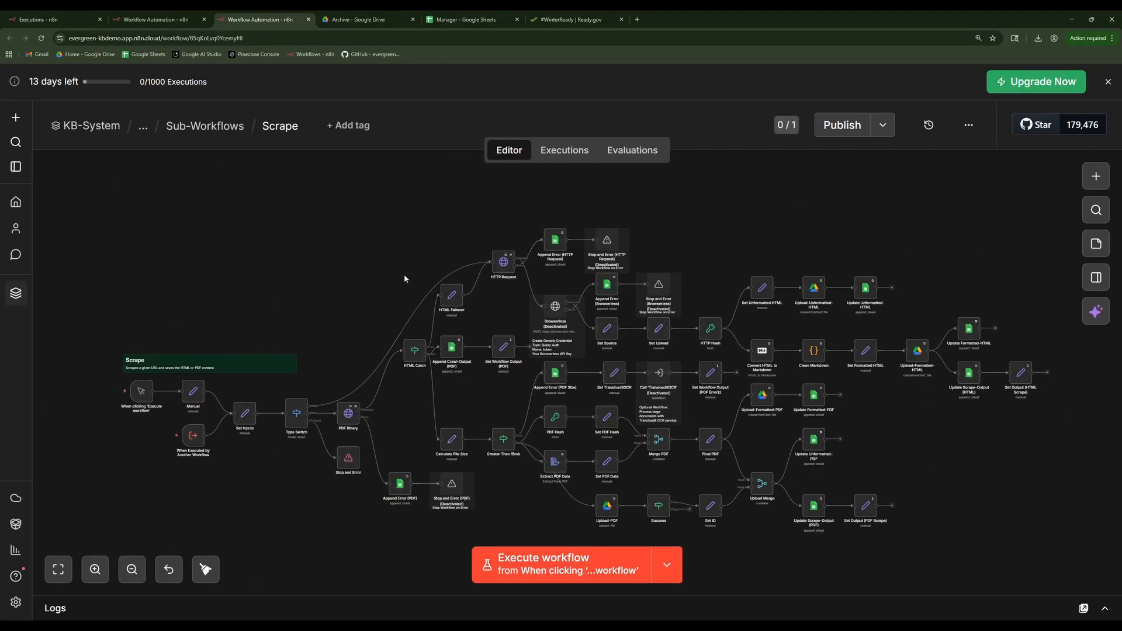
Browse from the Manager workflow to the Sub-Workflows folder to open Crawl.
{"action": "left_click", "coordinate": [227, 126]}
{"action": "scroll", "coordinate": [187, 421], "scroll_direction": "down", "scroll_amount": 3}
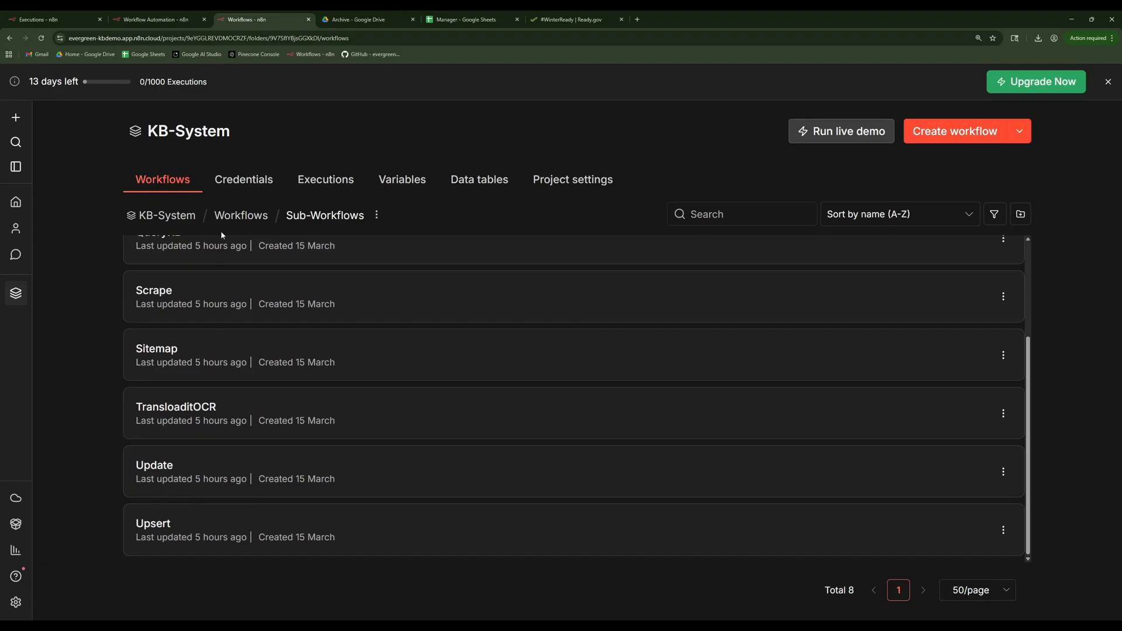
{"action": "left_click", "coordinate": [240, 215]}
{"action": "left_click", "coordinate": [193, 522]}
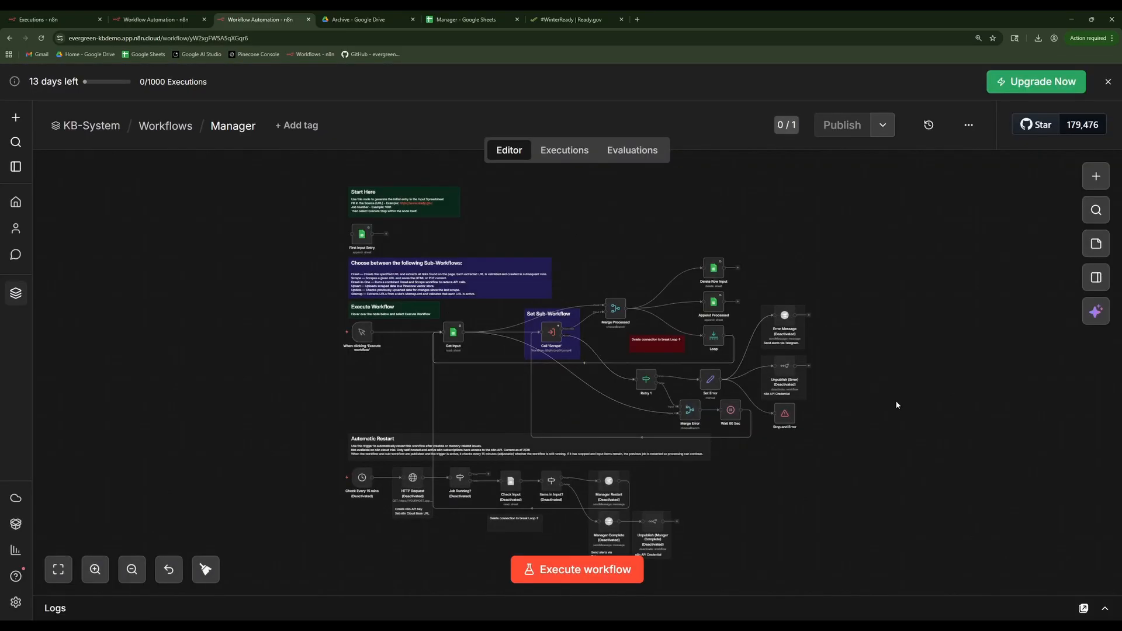
{"action": "left_click", "coordinate": [91, 126]}
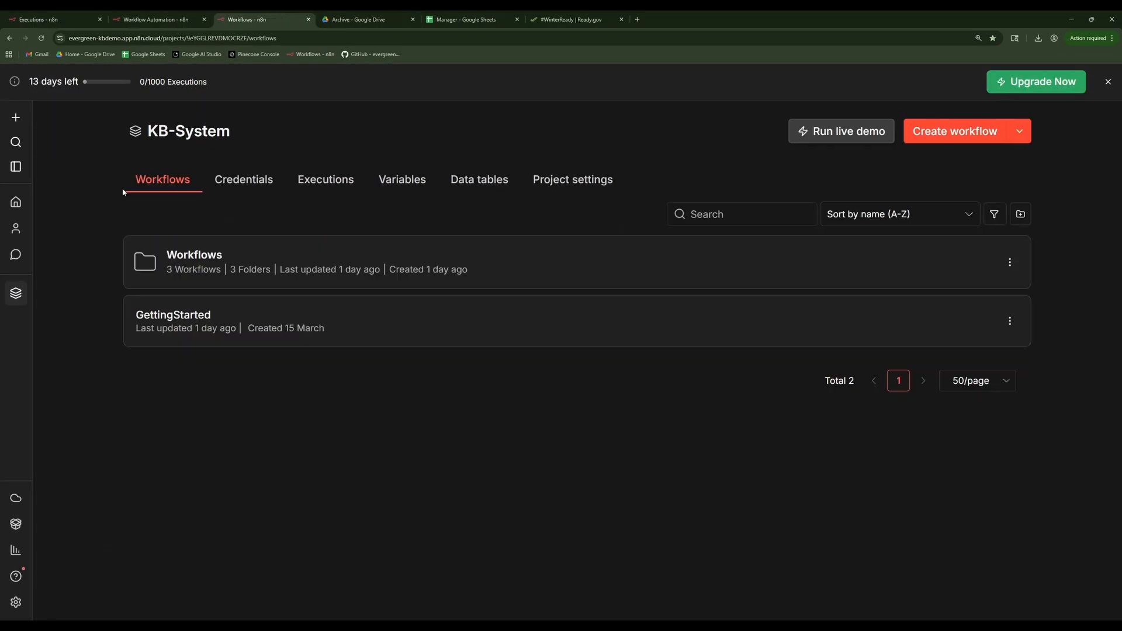
{"action": "left_click", "coordinate": [170, 258]}
{"action": "left_click", "coordinate": [184, 309]}
Inspect the Crawl sub-workflow's Browserless node, then go back to the KB-System Workflows folder.
{"action": "left_click", "coordinate": [152, 259]}
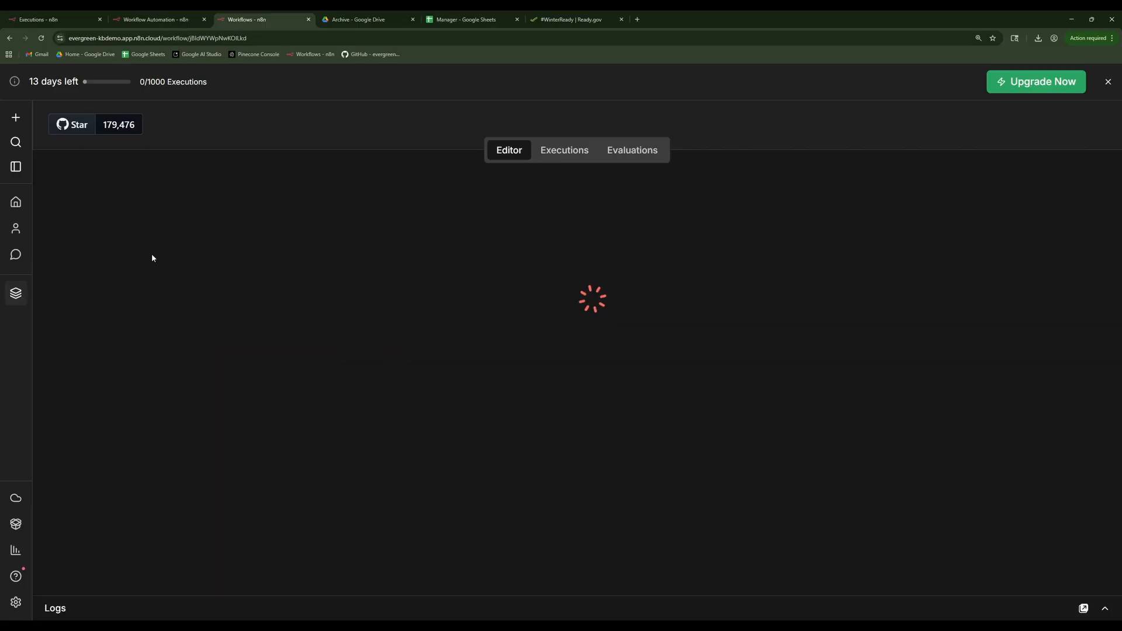
{"action": "scroll", "coordinate": [395, 358], "scroll_direction": "up", "scroll_amount": 2}
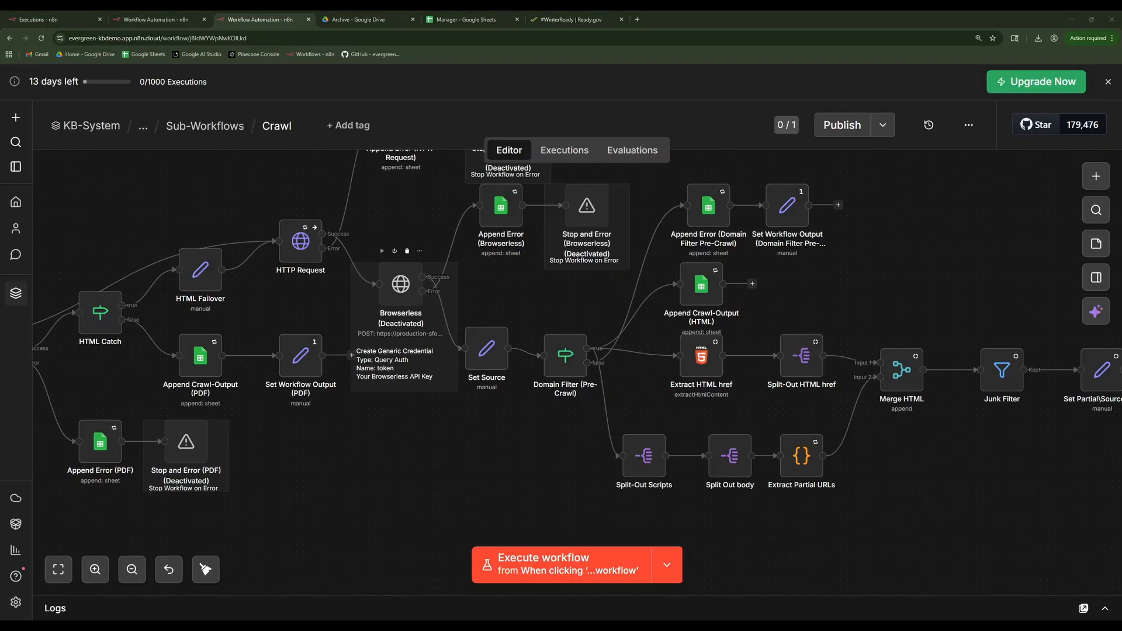
{"action": "left_click", "coordinate": [91, 125]}
{"action": "left_click", "coordinate": [193, 257]}
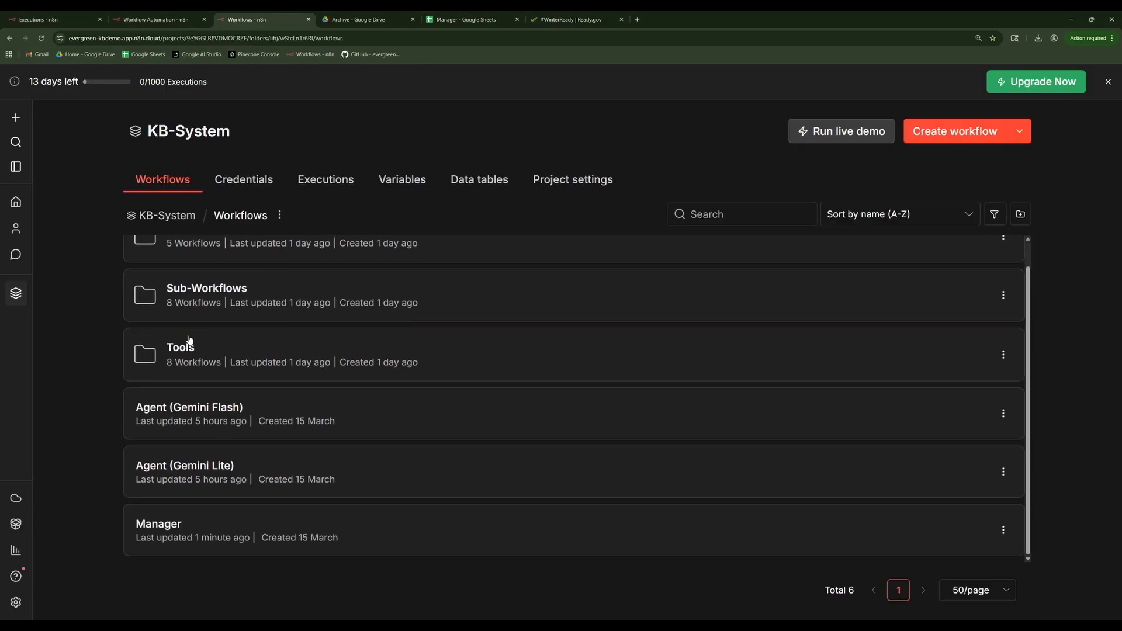
Open the DataPreview workflow from the Tools folder and bring its Set Inputs node into view.
{"action": "left_click", "coordinate": [183, 352]}
{"action": "scroll", "coordinate": [272, 370], "scroll_direction": "down", "scroll_amount": 3}
{"action": "left_click", "coordinate": [182, 466]}
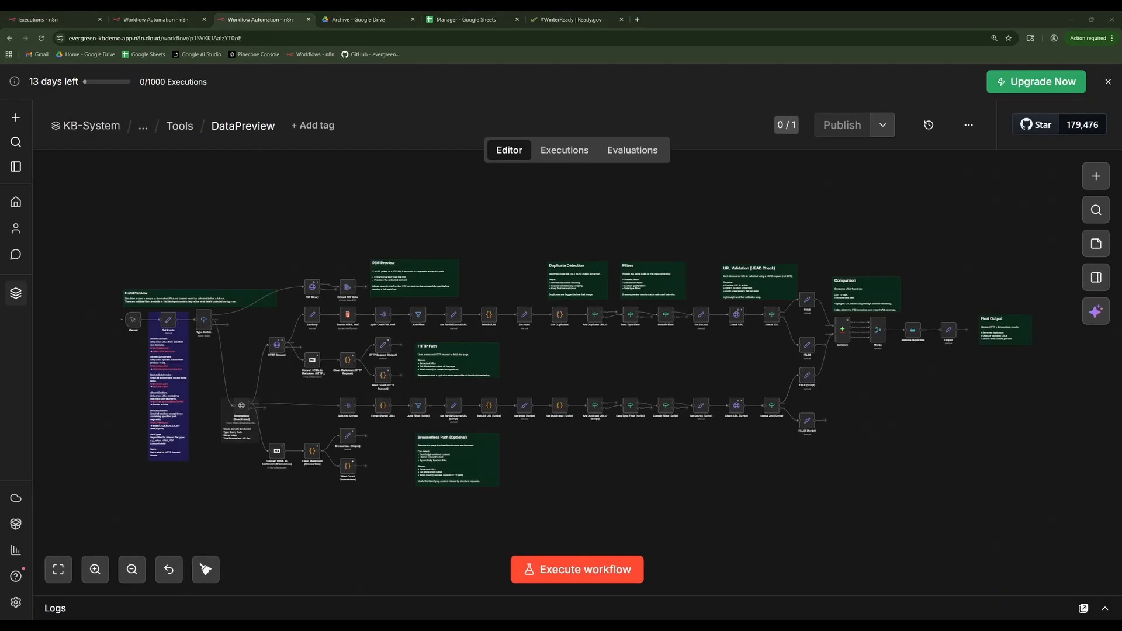
{"action": "left_click", "coordinate": [530, 476]}
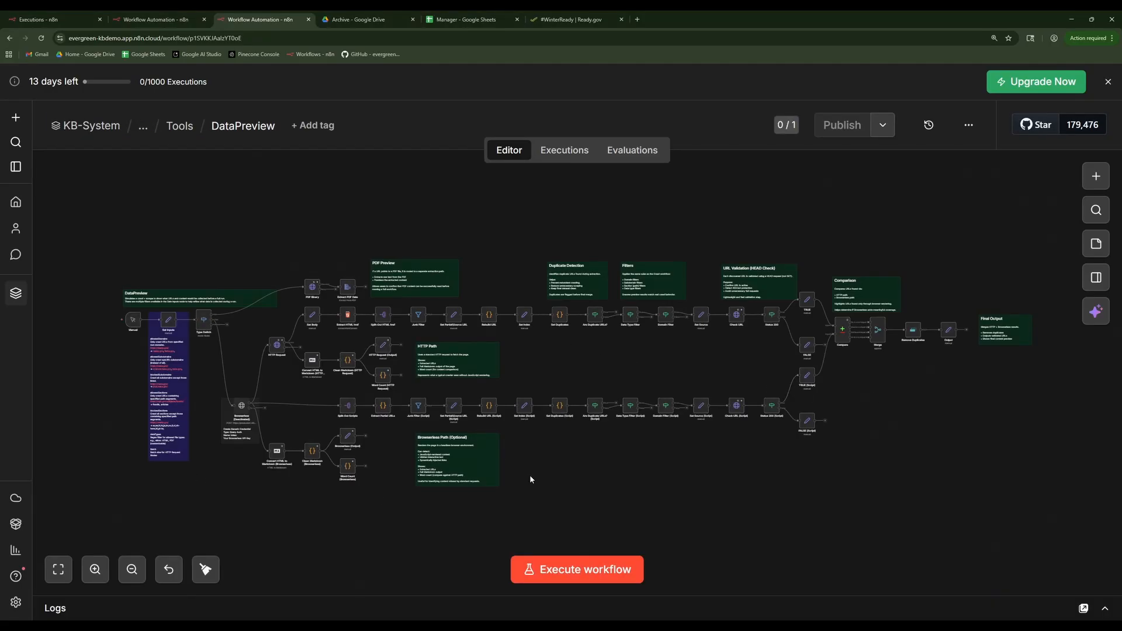
{"action": "left_click_drag", "start_coordinate": [229, 352], "coordinate": [450, 386]}
{"action": "scroll", "coordinate": [388, 367], "scroll_direction": "up", "scroll_amount": 1}
{"action": "scroll", "coordinate": [403, 388], "scroll_direction": "up", "scroll_amount": 5}
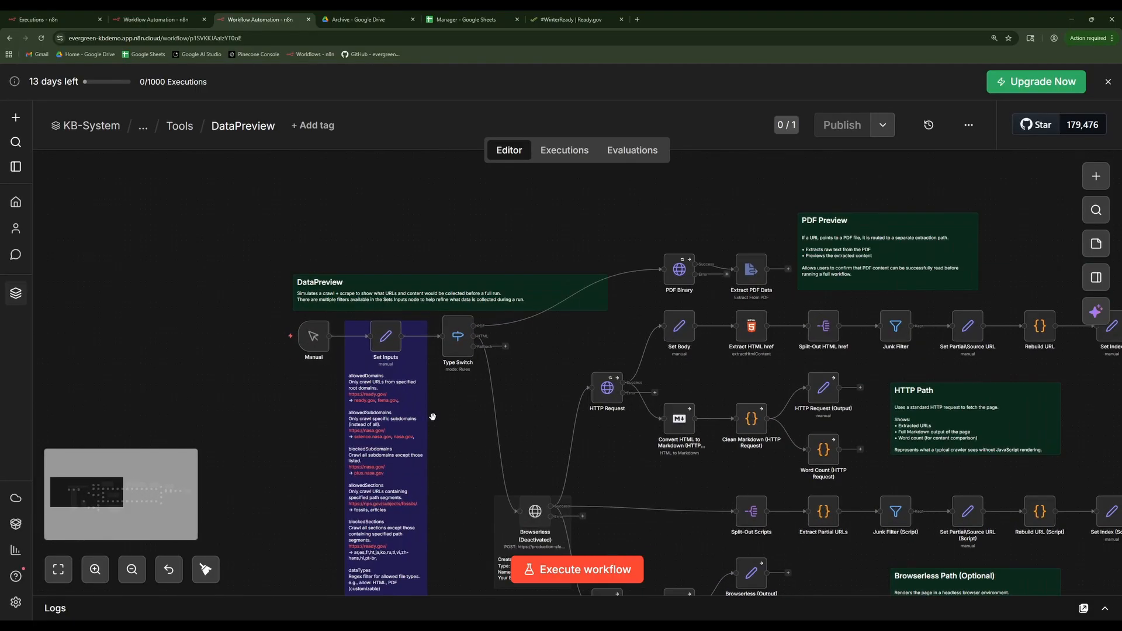
{"action": "scroll", "coordinate": [458, 406], "scroll_direction": "down", "scroll_amount": 1}
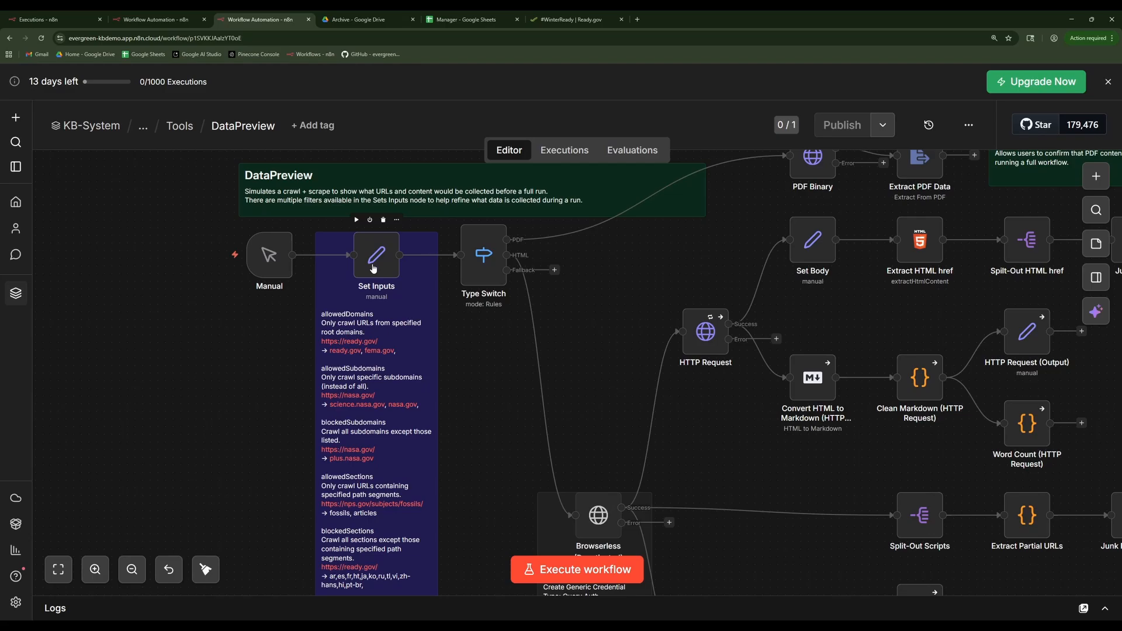
Paste a URL into Set Inputs' Source field, then enter the nps.gov dinosaurs address in a new tab.
{"action": "double_click", "coordinate": [374, 268]}
{"action": "left_click", "coordinate": [486, 331]}
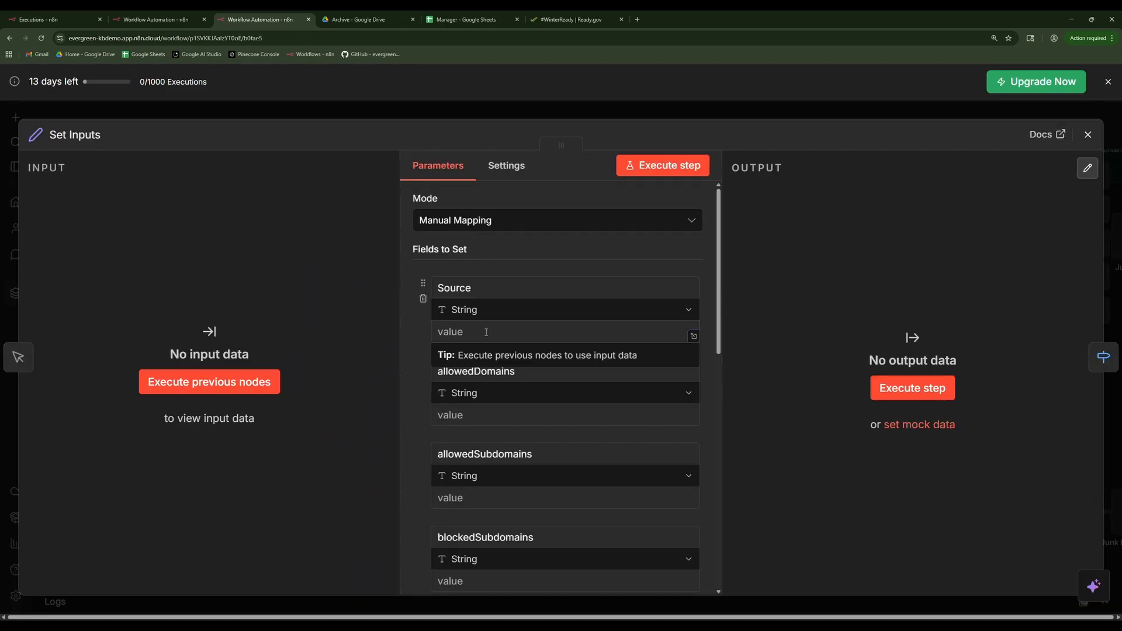
{"action": "type", "text": "https://www.nps.gov/subjects/fossils/dinosaurs.htm"}
{"action": "left_click", "coordinate": [1089, 138]}
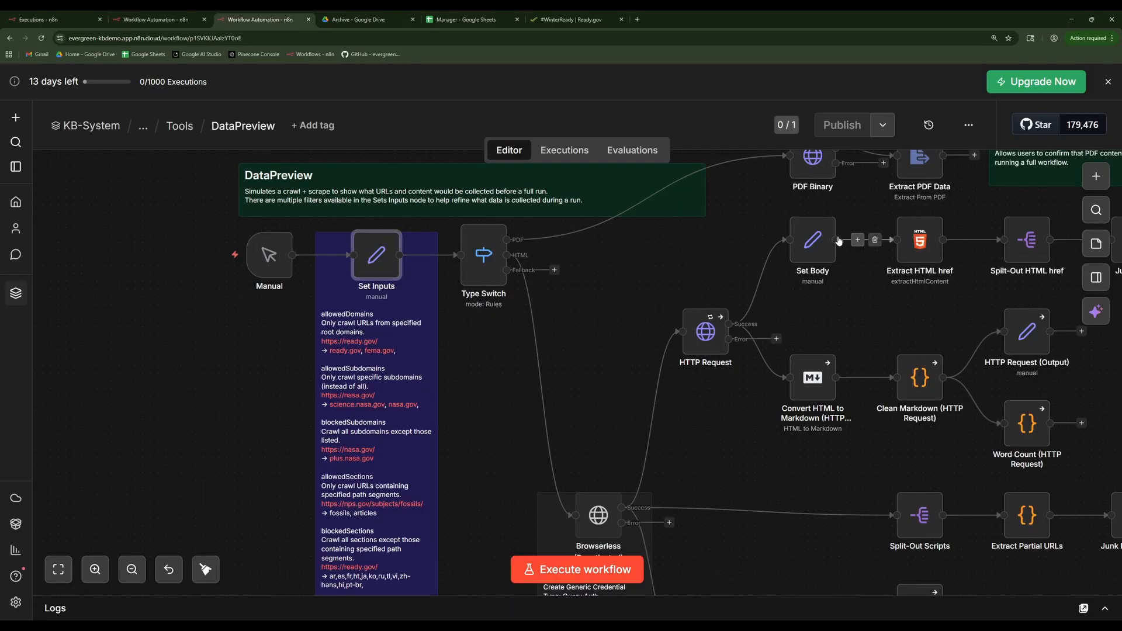
{"action": "left_click", "coordinate": [637, 19]}
{"action": "type", "text": "https://www.nps.gov/subjects/fossils/dinosaurs.htm"}
Load the nps.gov dinosaurs page, select rows of its Non-Avian Dinosaurs table, and expand Abbreviations Used.
{"action": "key", "text": "Return"}
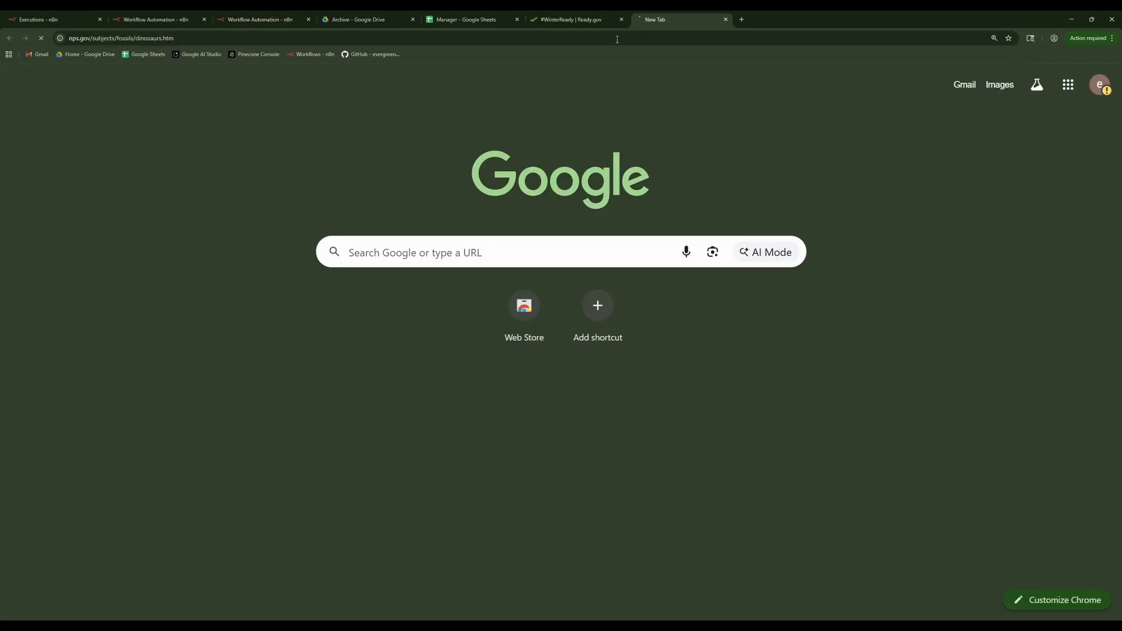
{"action": "scroll", "coordinate": [586, 241], "scroll_direction": "down", "scroll_amount": 4}
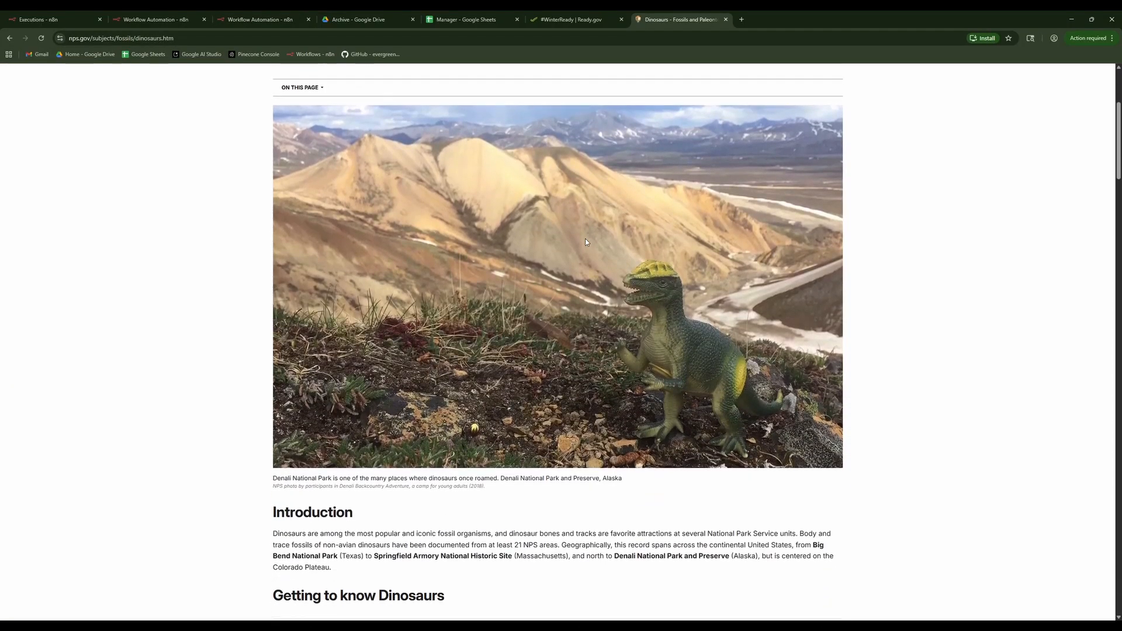
{"action": "scroll", "coordinate": [586, 242], "scroll_direction": "down", "scroll_amount": 20}
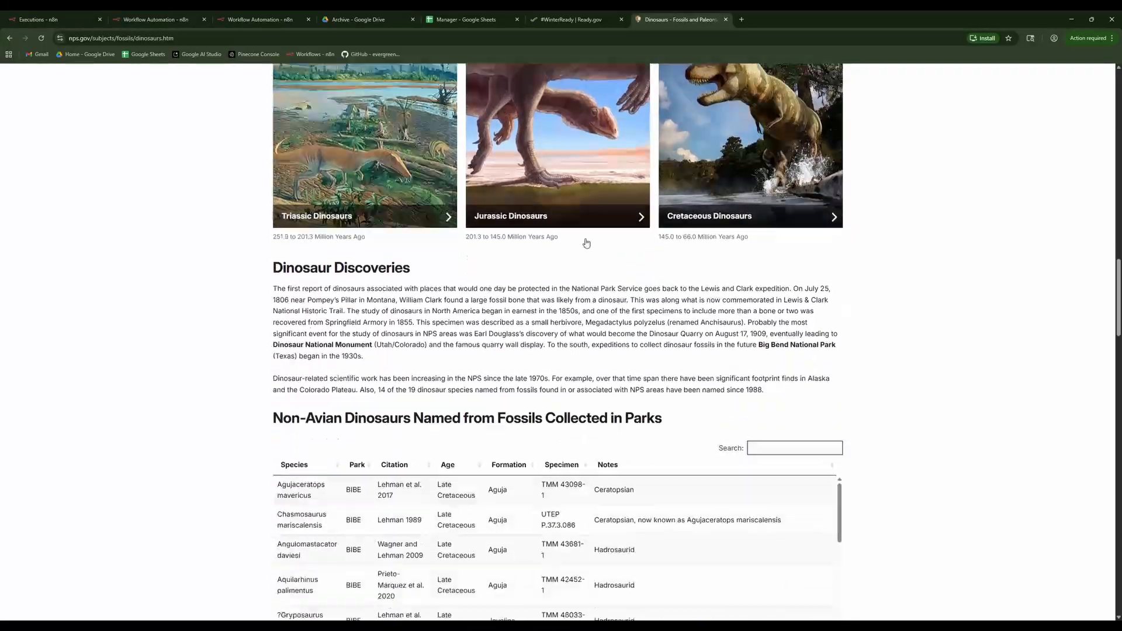
{"action": "scroll", "coordinate": [586, 243], "scroll_direction": "down", "scroll_amount": 5}
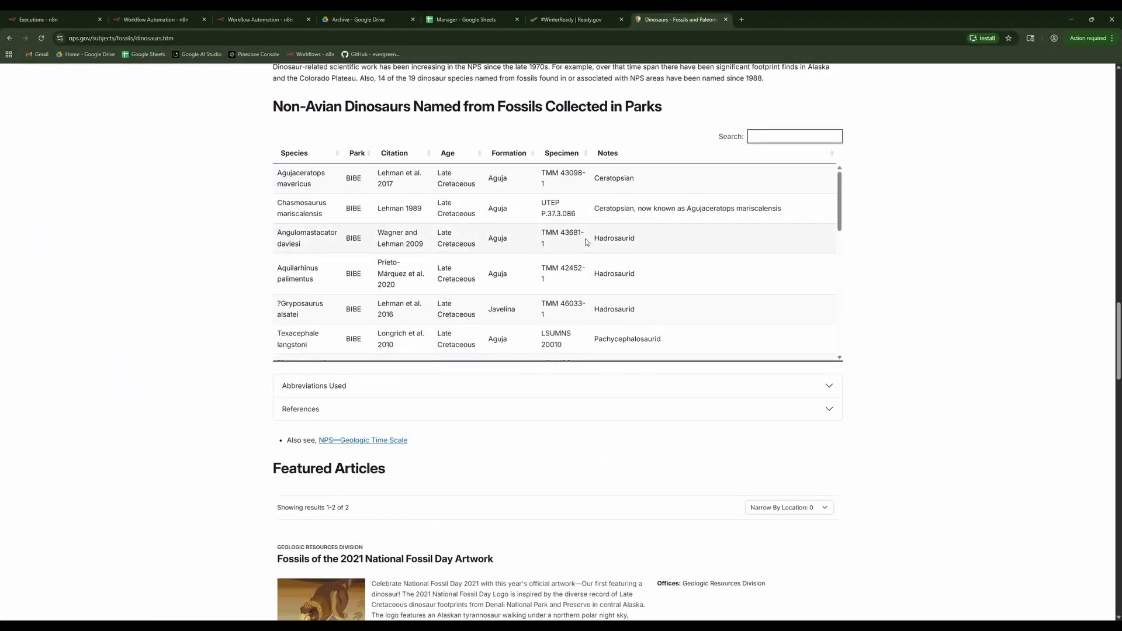
{"action": "left_click_drag", "start_coordinate": [537, 172], "coordinate": [559, 319]}
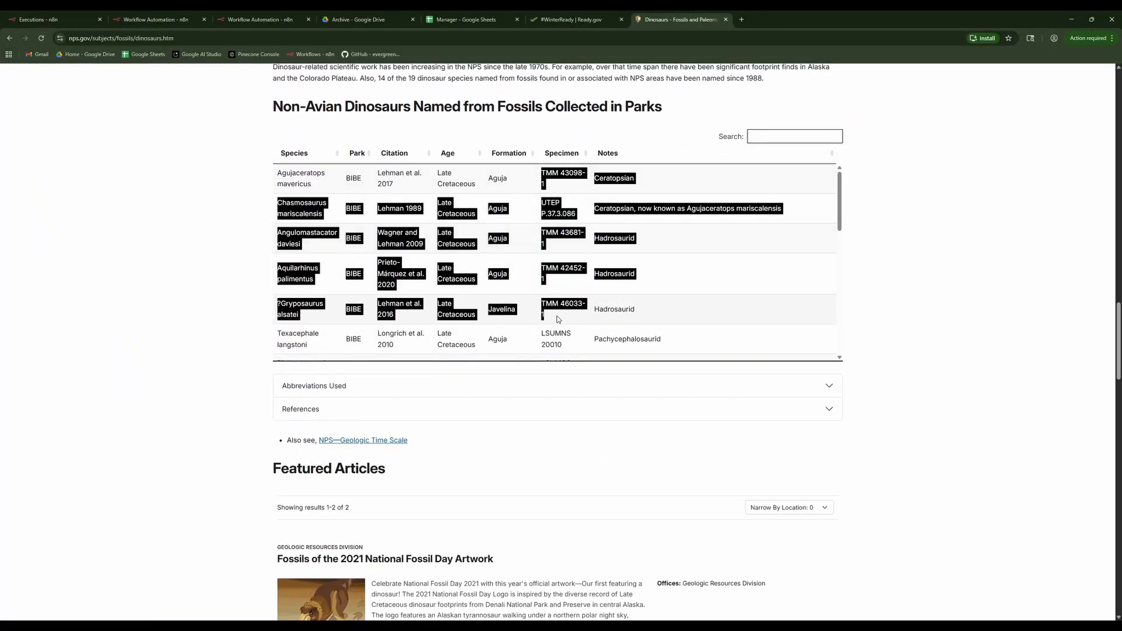
{"action": "left_click", "coordinate": [548, 395]}
Close the dinosaurs and #WinterReady tabs to return to the DataPreview workflow.
{"action": "scroll", "coordinate": [548, 374], "scroll_direction": "down", "scroll_amount": 5}
{"action": "scroll", "coordinate": [548, 368], "scroll_direction": "up", "scroll_amount": 7}
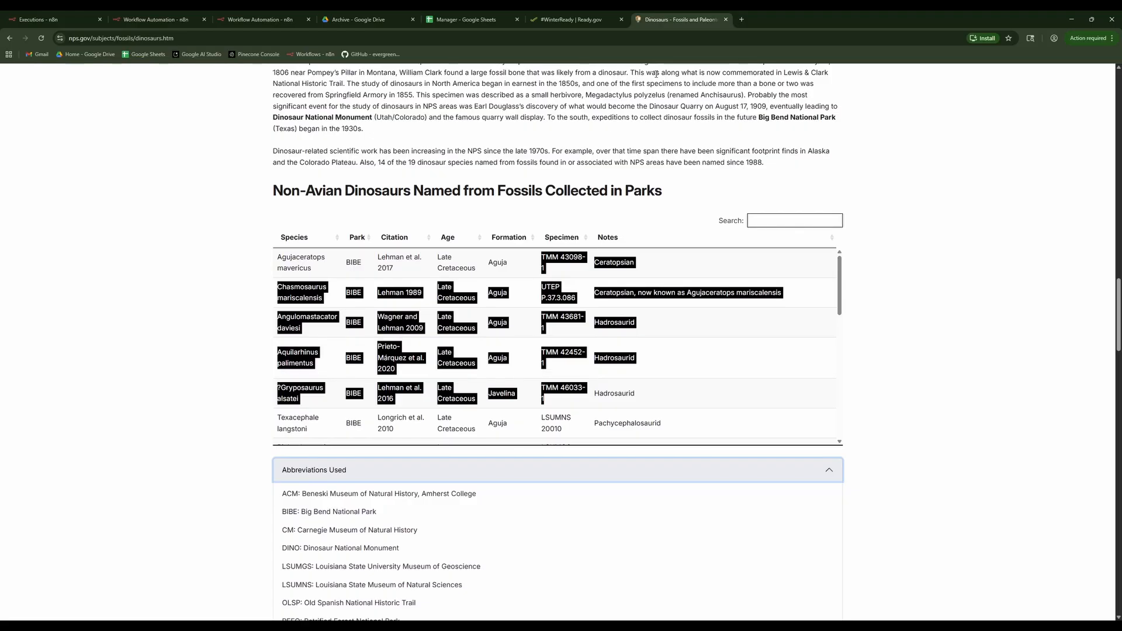
{"action": "left_click", "coordinate": [724, 19]}
{"action": "left_click", "coordinate": [622, 19]}
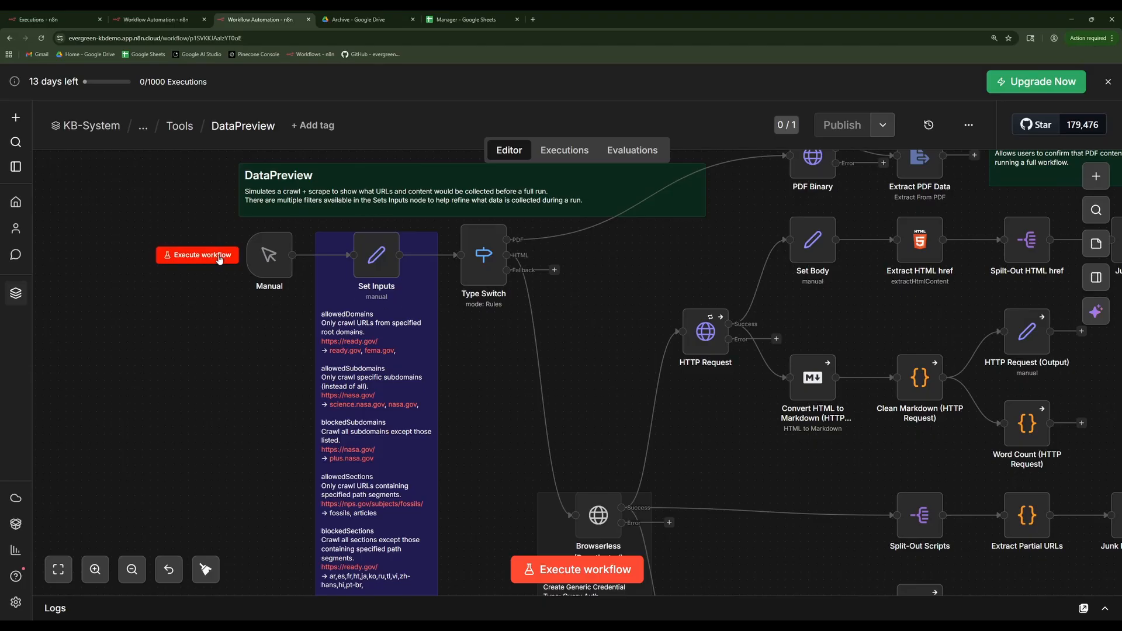
Run DataPreview and follow it through Duplicate Detection, Filters and URL Validation to Output's 44 items.
{"action": "left_click", "coordinate": [220, 255]}
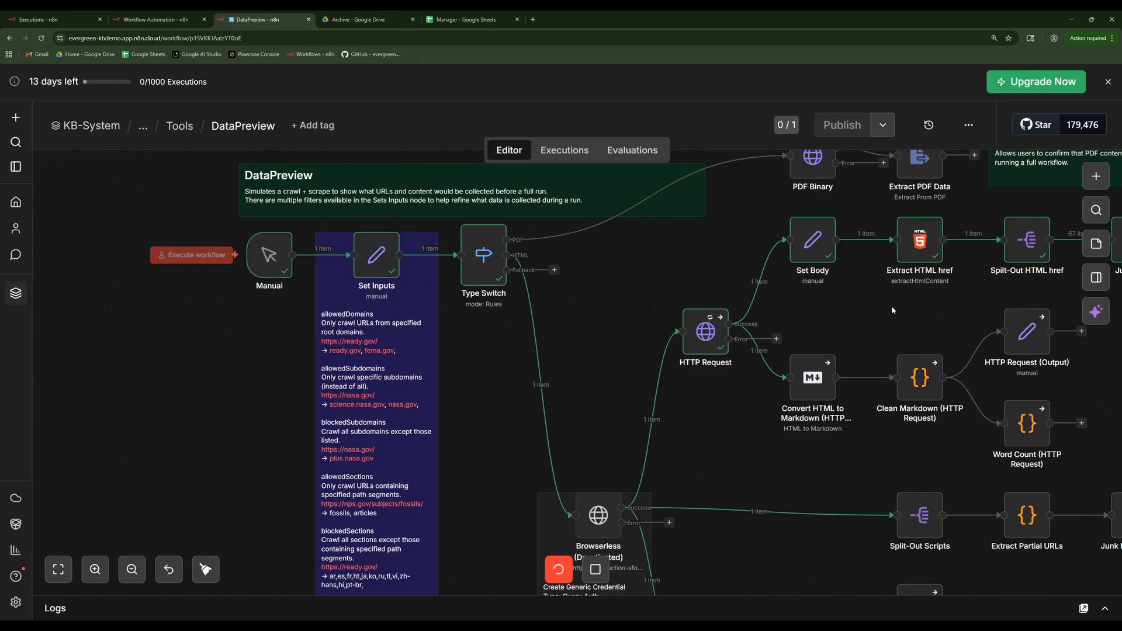
{"action": "left_click_drag", "start_coordinate": [877, 306], "coordinate": [648, 347]}
{"action": "scroll", "coordinate": [671, 328], "scroll_direction": "down", "scroll_amount": 1}
{"action": "scroll", "coordinate": [785, 328], "scroll_direction": "down", "scroll_amount": 2}
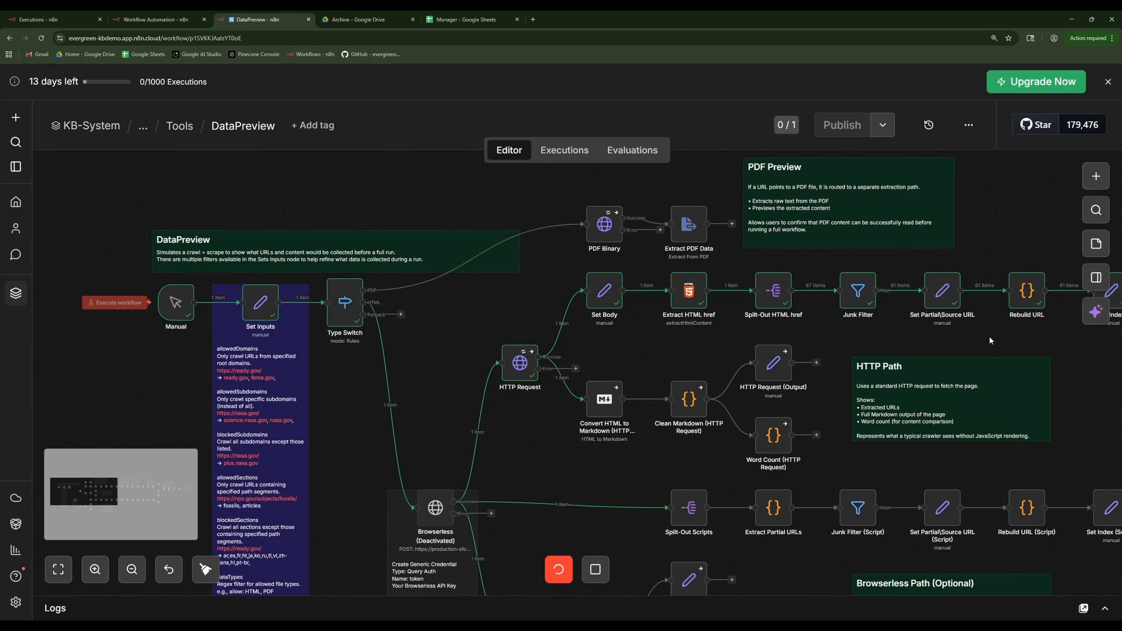
{"action": "left_click_drag", "start_coordinate": [953, 327], "coordinate": [590, 336]}
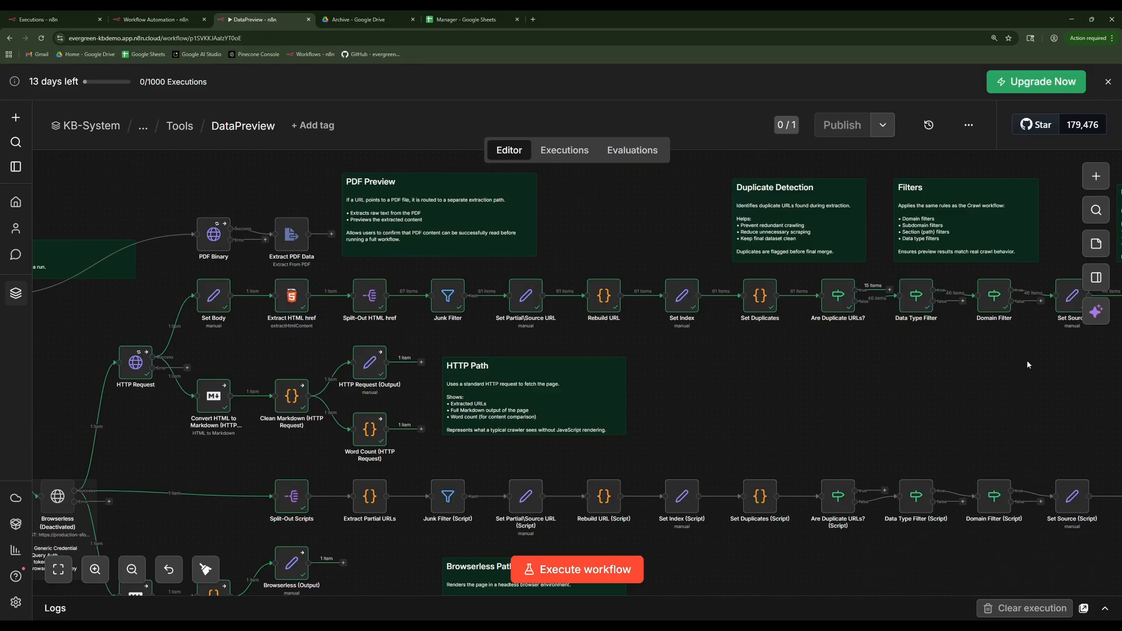
{"action": "left_click_drag", "start_coordinate": [1026, 361], "coordinate": [509, 385]}
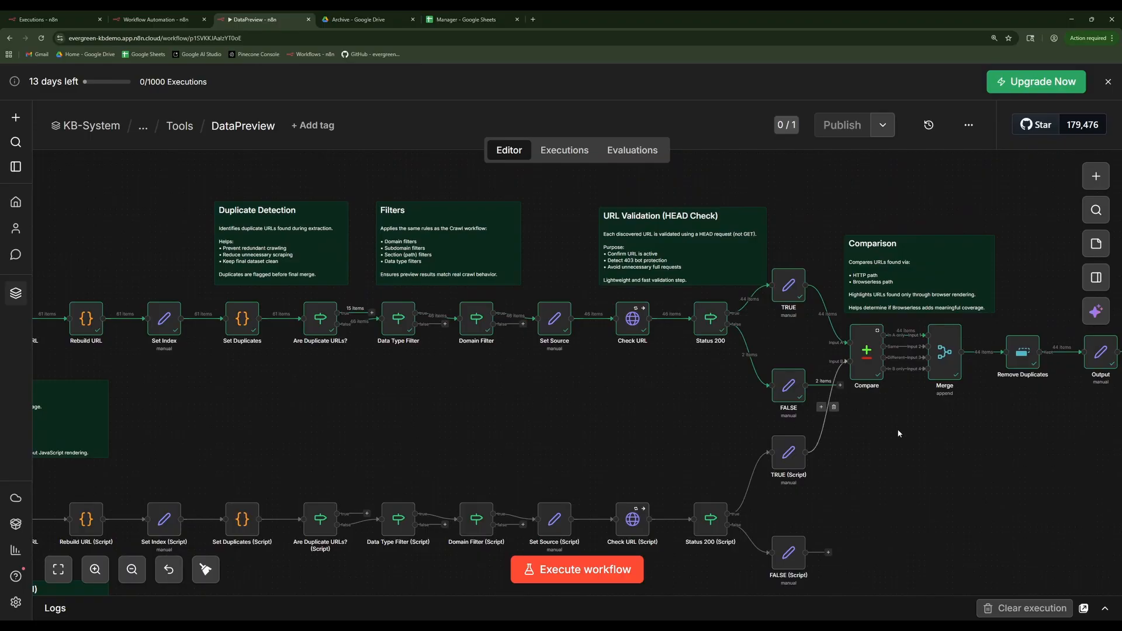
{"action": "left_click_drag", "start_coordinate": [988, 447], "coordinate": [672, 426]}
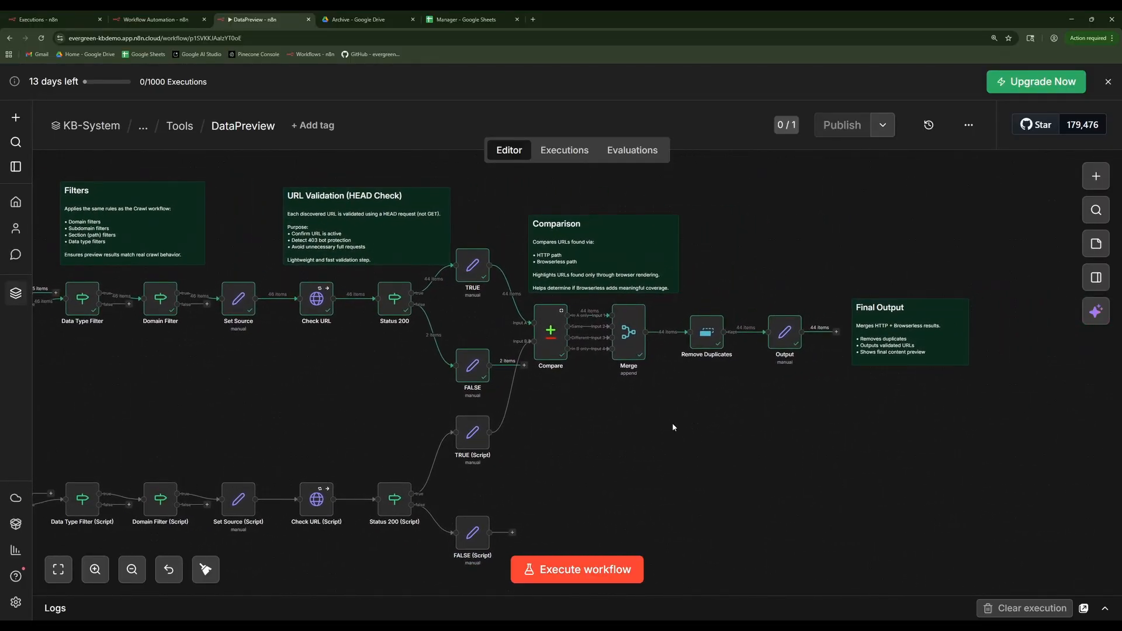
Review the Output node's URL list across both result pages.
{"action": "left_click", "coordinate": [786, 337]}
{"action": "double_click", "coordinate": [785, 337]}
{"action": "scroll", "coordinate": [891, 330], "scroll_direction": "down", "scroll_amount": 2}
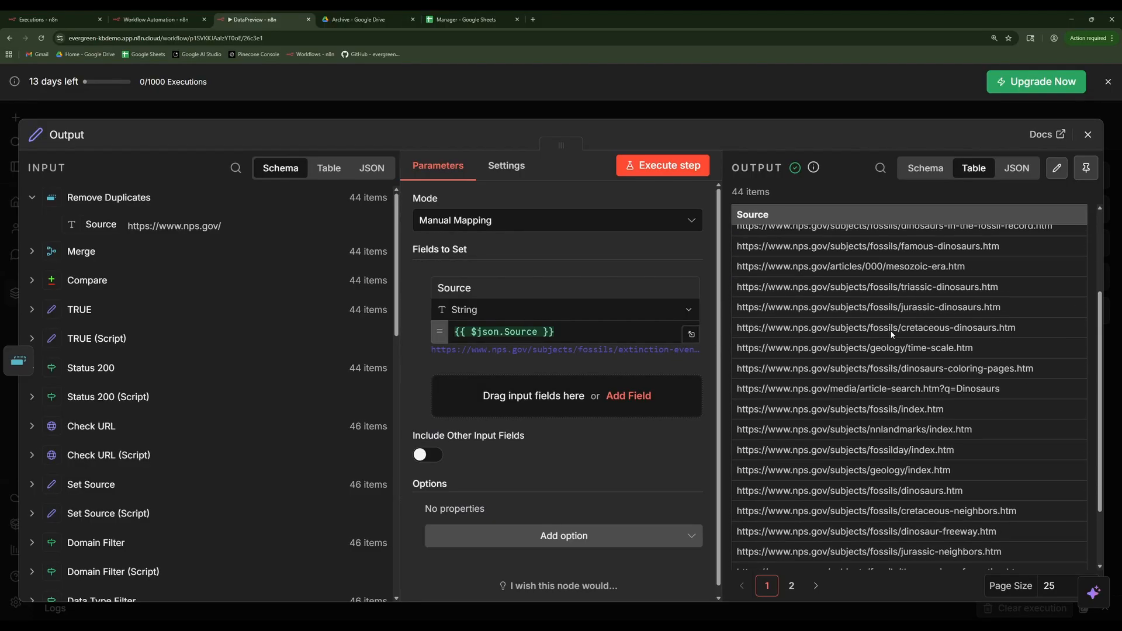
{"action": "scroll", "coordinate": [891, 331], "scroll_direction": "down", "scroll_amount": 3}
{"action": "left_click", "coordinate": [791, 585]}
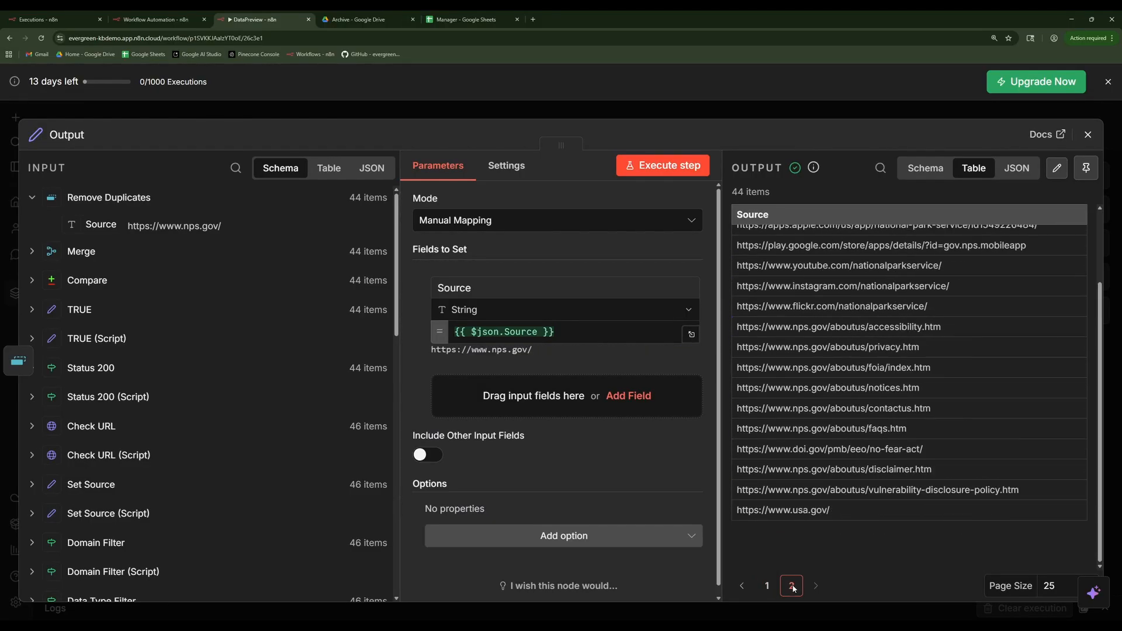
{"action": "scroll", "coordinate": [837, 495], "scroll_direction": "up", "scroll_amount": 1}
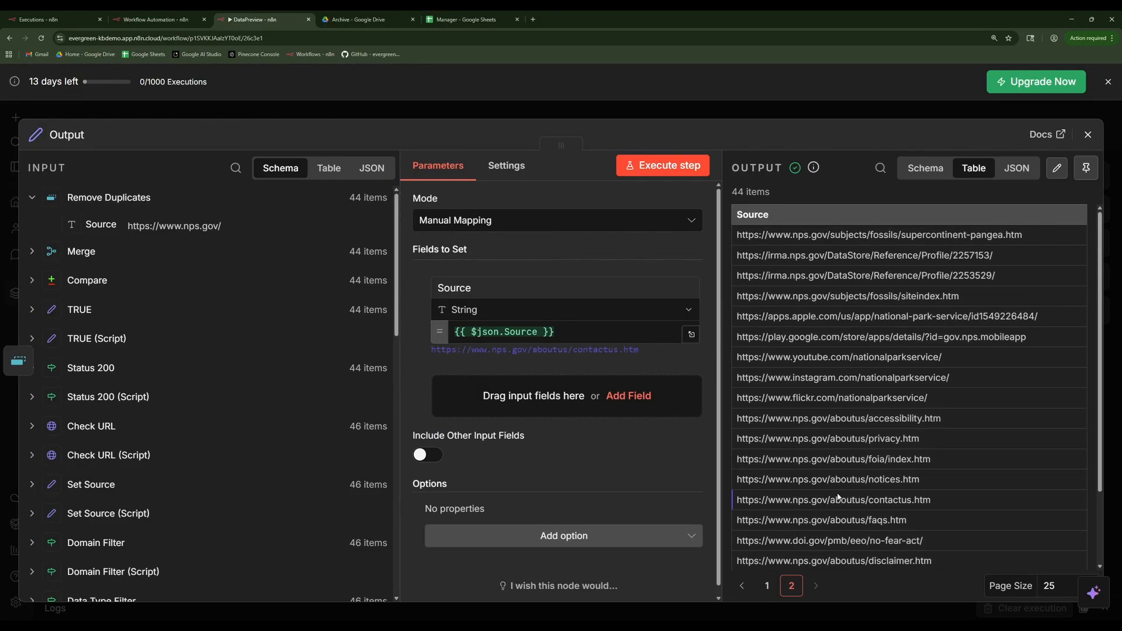
{"action": "left_click", "coordinate": [1088, 134]}
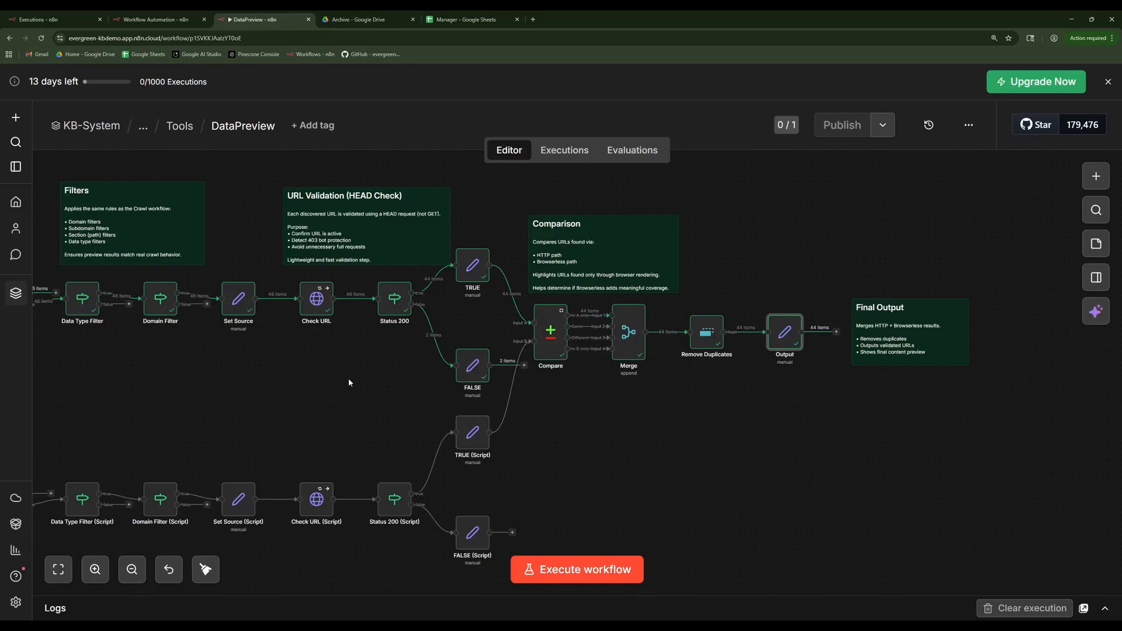
Read through the cleaned Markdown produced by the HTTP Request (Output) node.
{"action": "scroll", "coordinate": [349, 377], "scroll_direction": "left", "scroll_amount": 10}
{"action": "scroll", "coordinate": [348, 377], "scroll_direction": "left", "scroll_amount": 2}
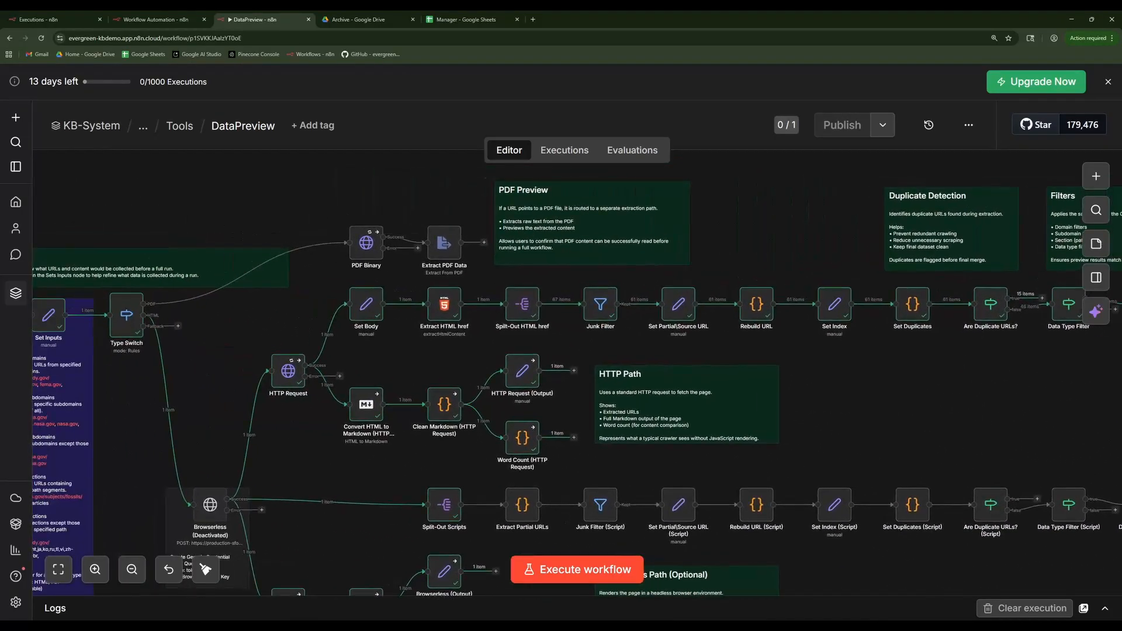
{"action": "double_click", "coordinate": [526, 374]}
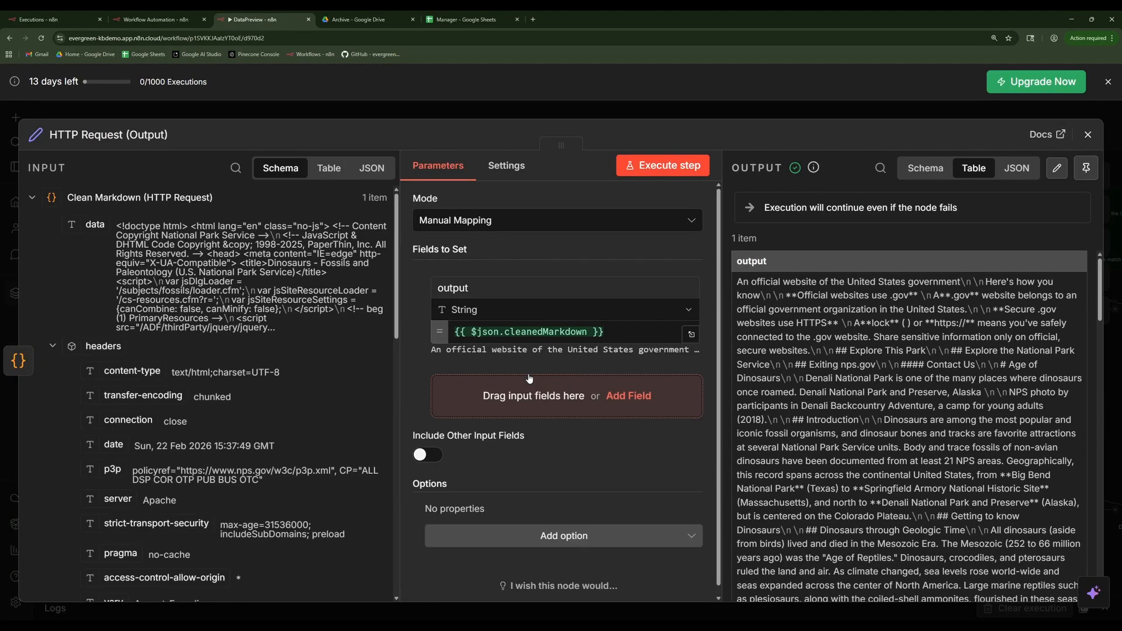
{"action": "scroll", "coordinate": [877, 328], "scroll_direction": "down", "scroll_amount": 10}
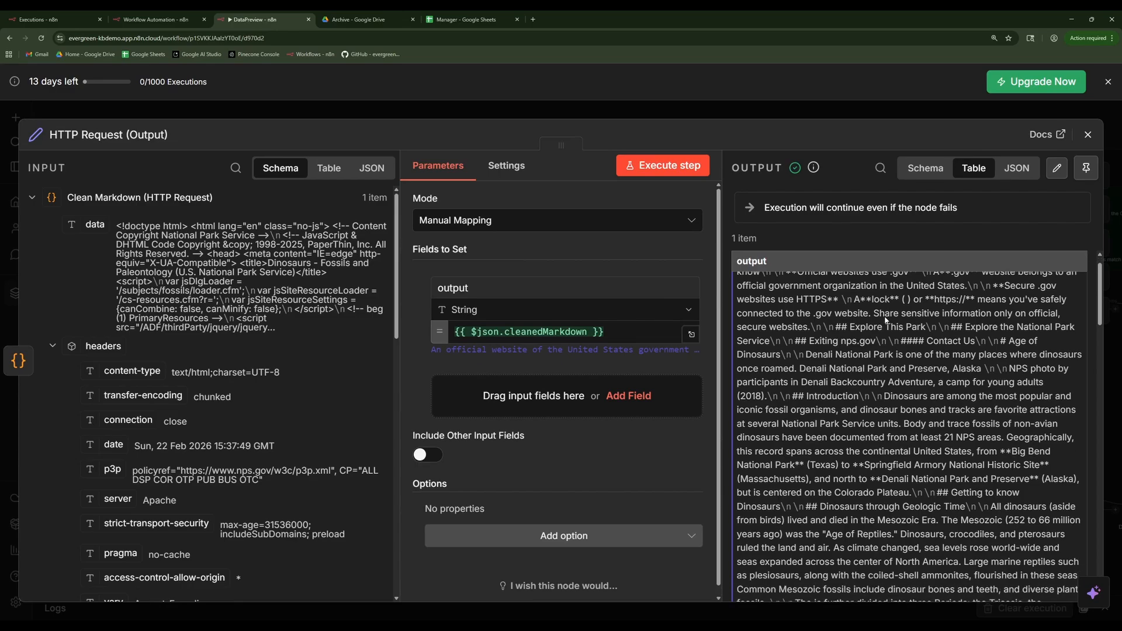
{"action": "scroll", "coordinate": [884, 319], "scroll_direction": "down", "scroll_amount": 15}
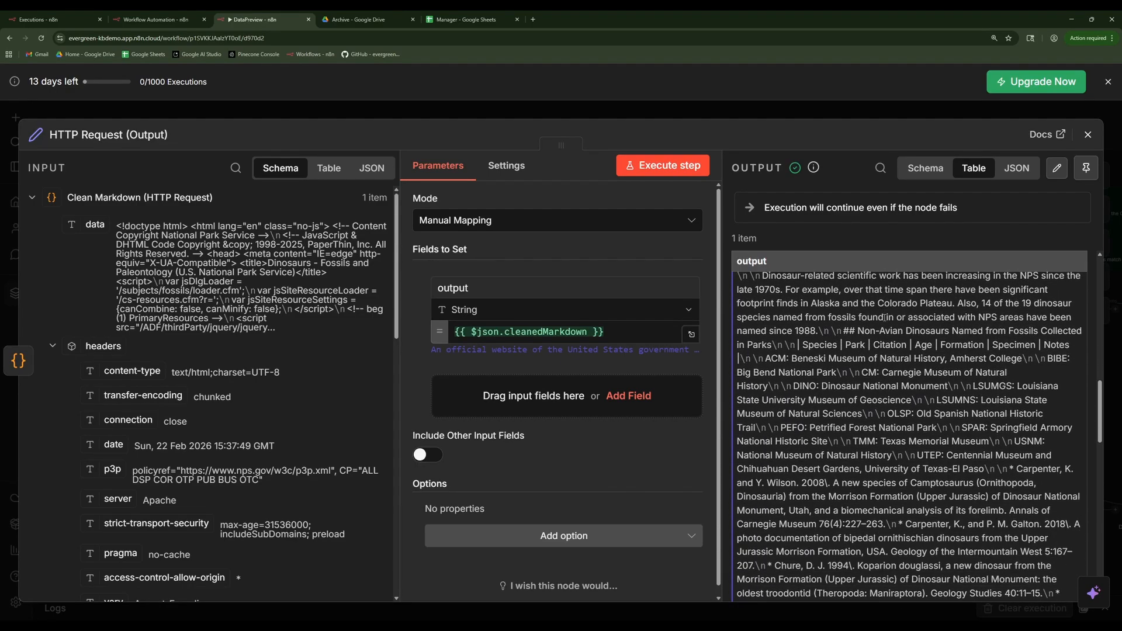
{"action": "scroll", "coordinate": [884, 318], "scroll_direction": "down", "scroll_amount": 15}
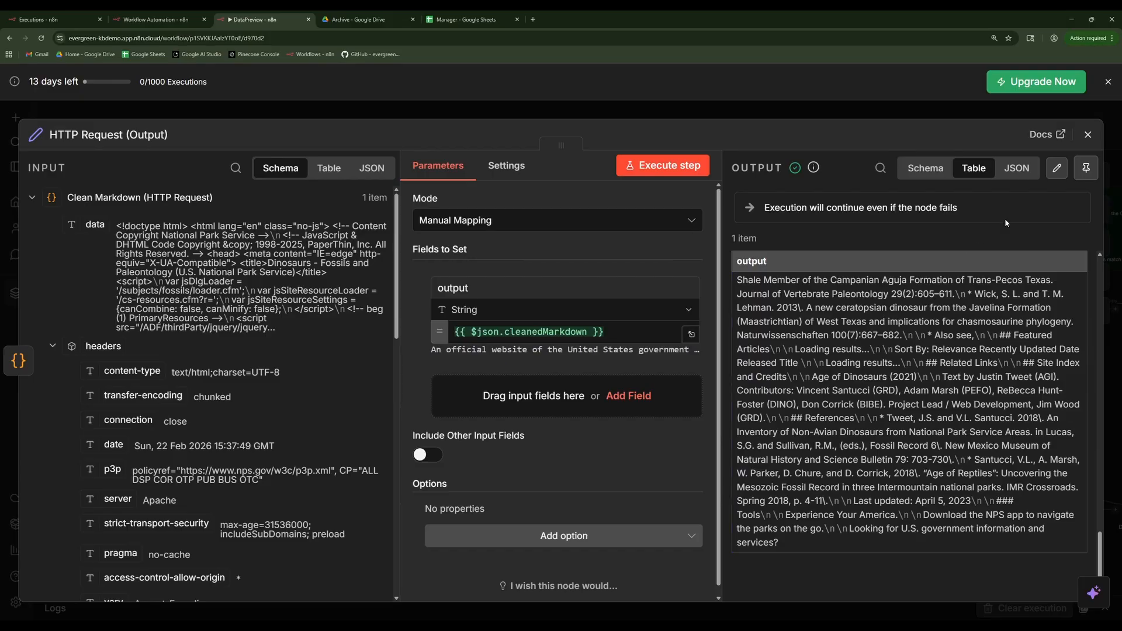
{"action": "left_click", "coordinate": [1087, 135]}
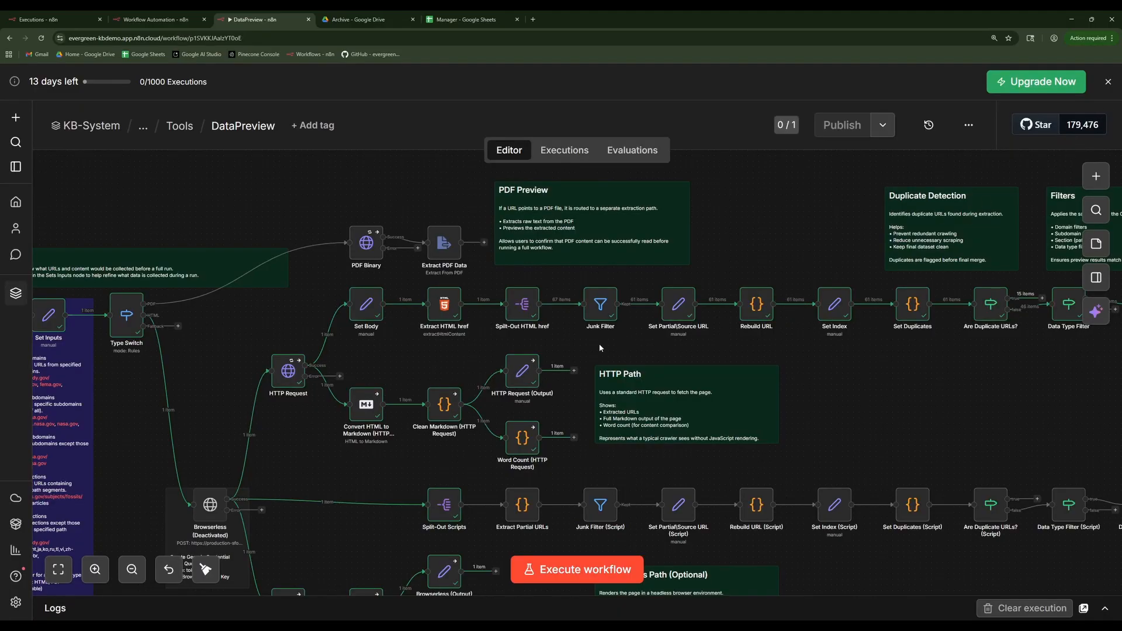
{"action": "left_click", "coordinate": [532, 19]}
Load the NPS dinosaurs page and select specimen number 43098 in the table's first row.
{"action": "type", "text": "https://www.nps.gov/subjects/fossils/dinosaurs.htm"}
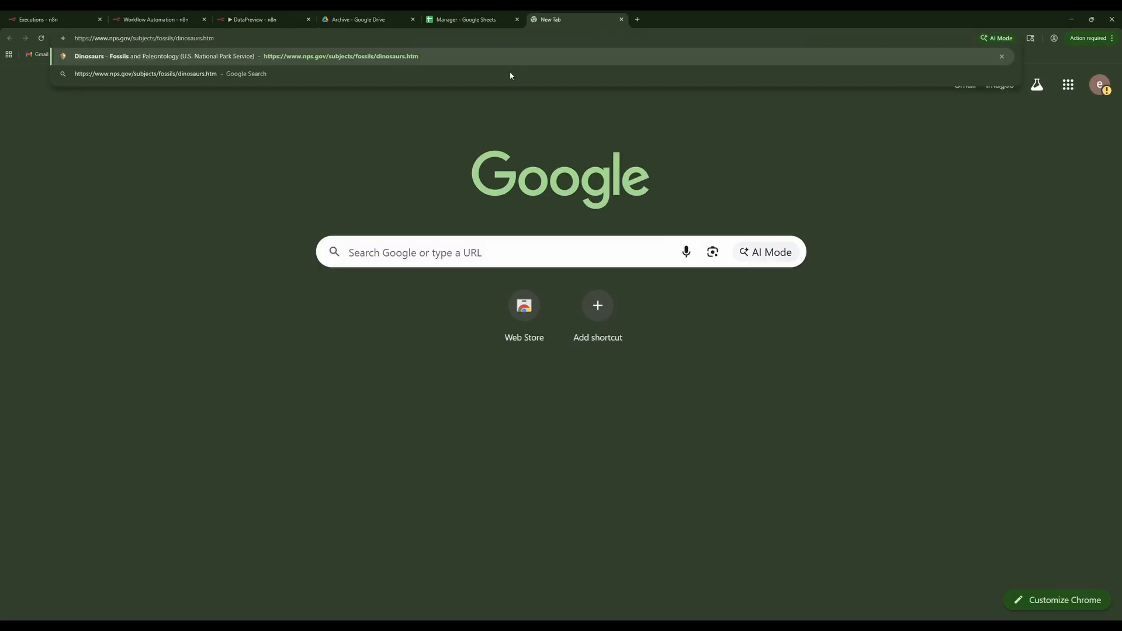
{"action": "key", "text": "Return"}
{"action": "scroll", "coordinate": [623, 350], "scroll_direction": "down", "scroll_amount": 20}
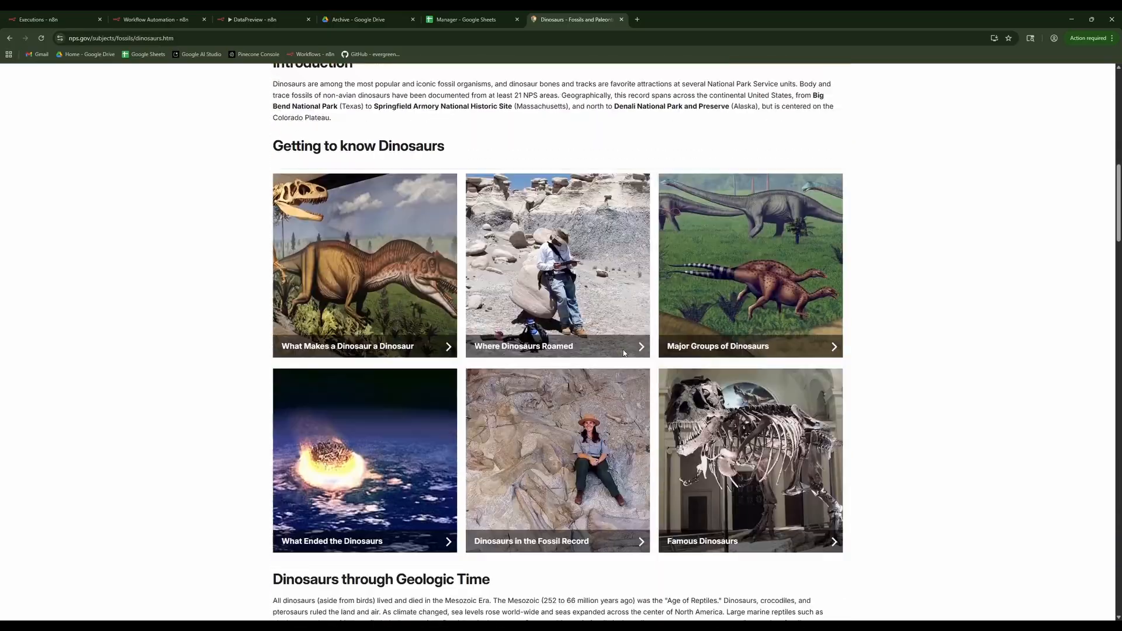
{"action": "scroll", "coordinate": [623, 349], "scroll_direction": "down", "scroll_amount": 6}
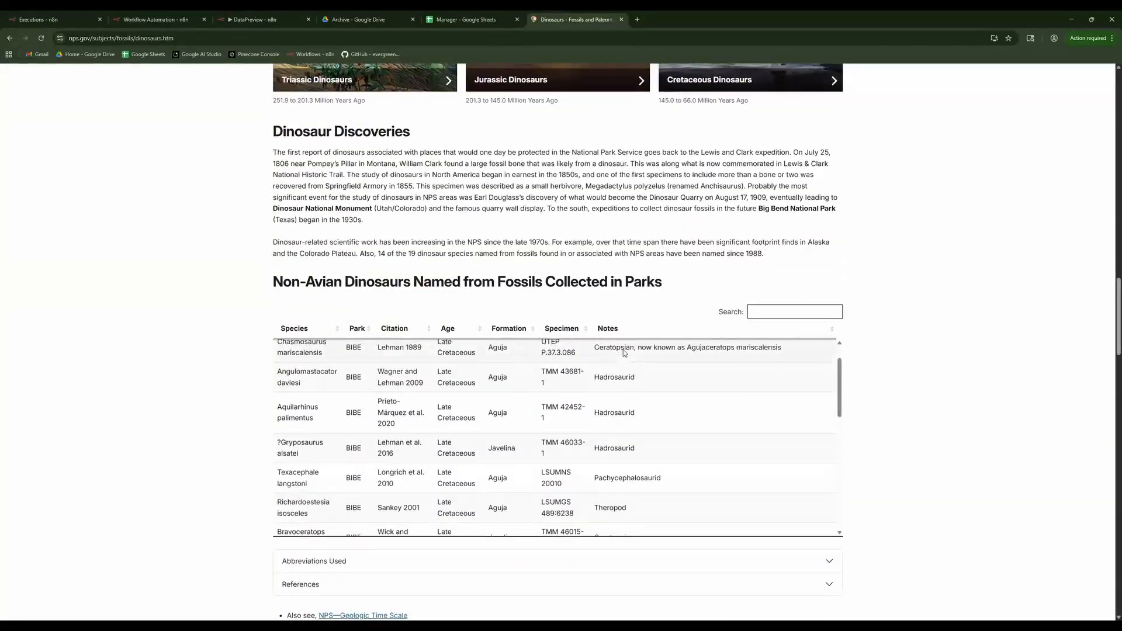
{"action": "double_click", "coordinate": [567, 349]}
{"action": "key", "text": "ctrl+c"}
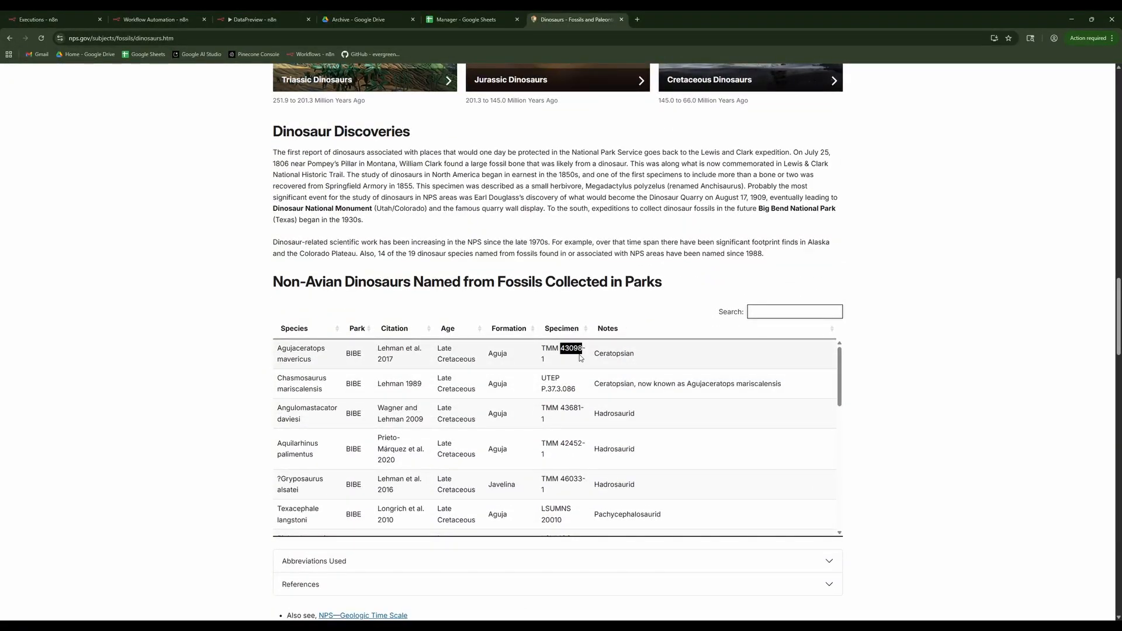
Search the HTTP Request (Output) results in n8n for 43098, finding no match.
{"action": "left_click", "coordinate": [263, 19]}
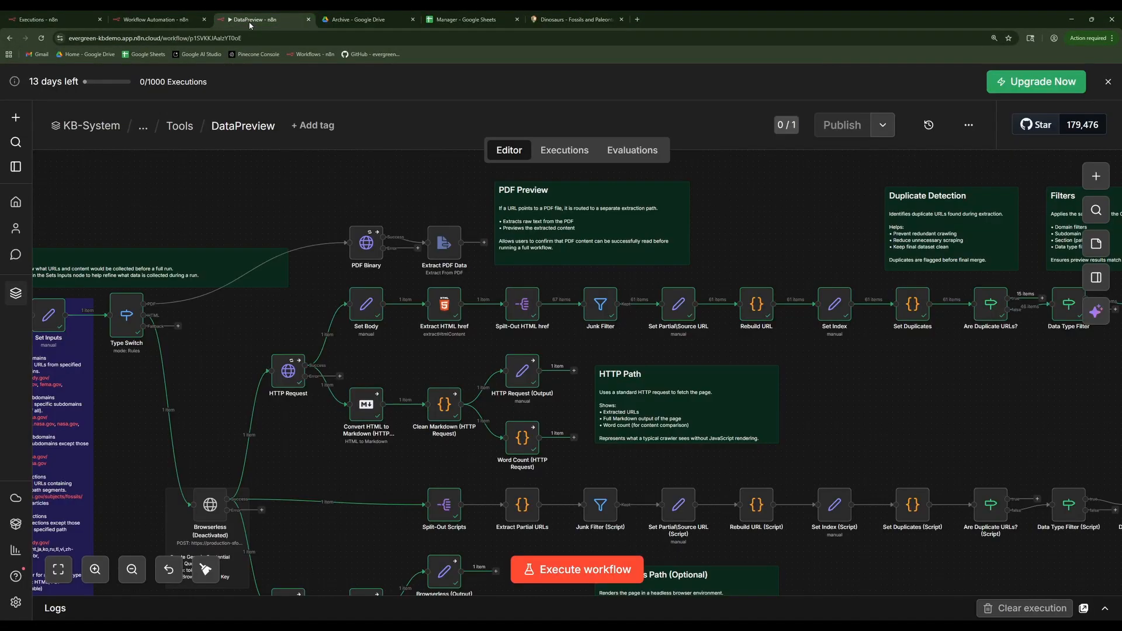
{"action": "double_click", "coordinate": [519, 378]}
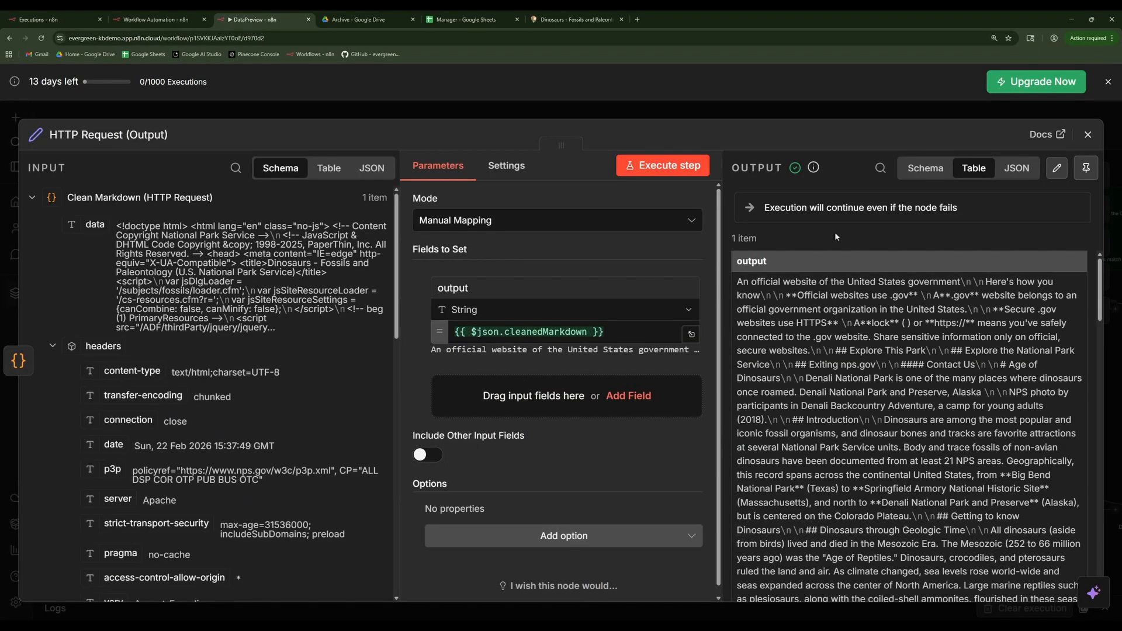
{"action": "left_click", "coordinate": [880, 168]}
{"action": "key", "text": "ctrl+v"}
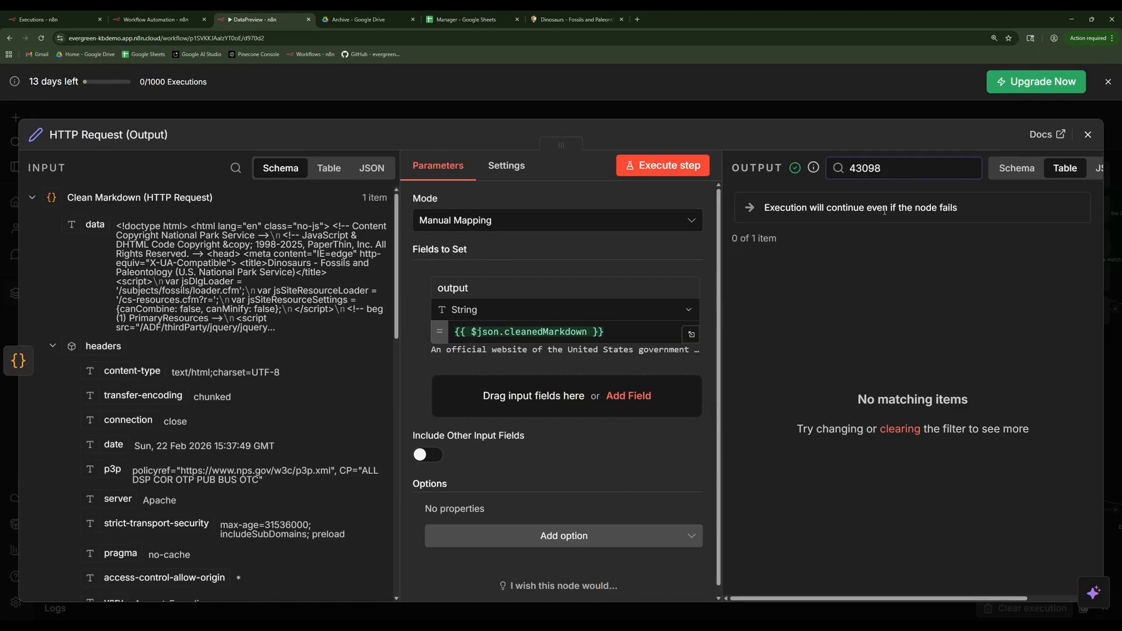
{"action": "key", "text": "ctrl+t"}
Go to browserless.io and start a free signup using a Google account.
{"action": "type", "text": "https://www.browserless.io/"}
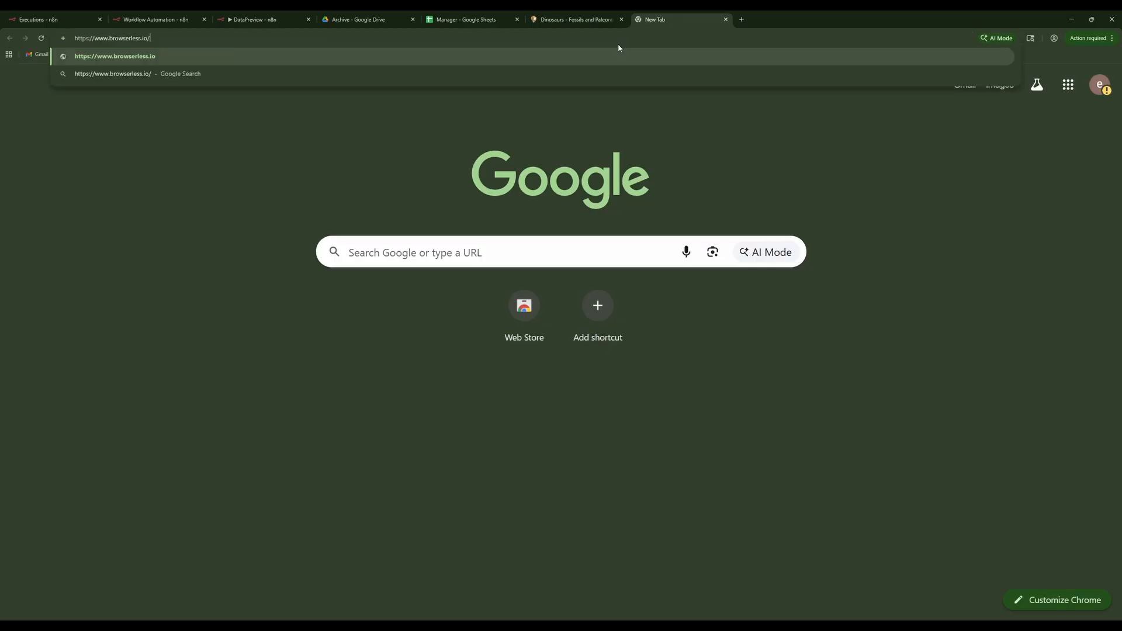
{"action": "key", "text": "Return"}
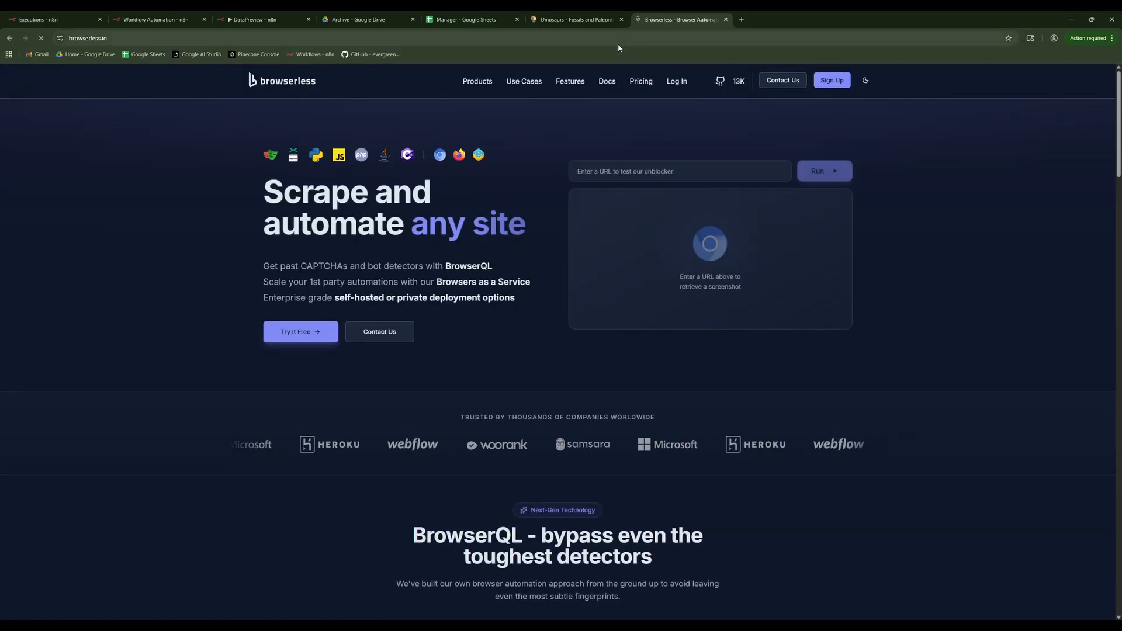
{"action": "left_click", "coordinate": [300, 332]}
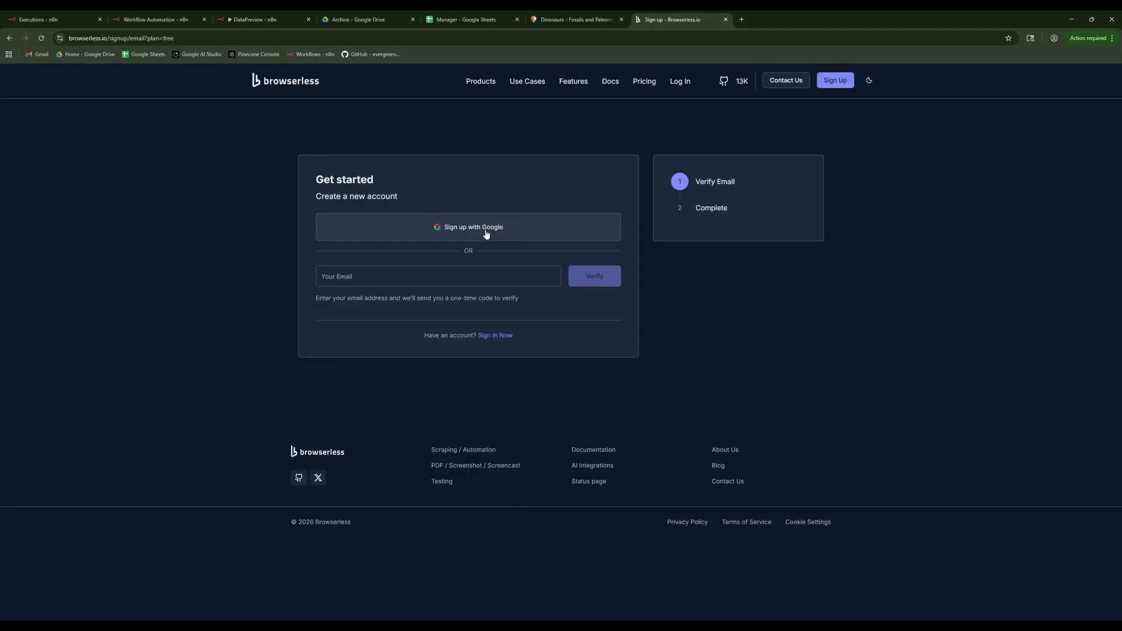
{"action": "left_click", "coordinate": [419, 231]}
{"action": "left_click", "coordinate": [637, 307]}
{"action": "left_click", "coordinate": [714, 422]}
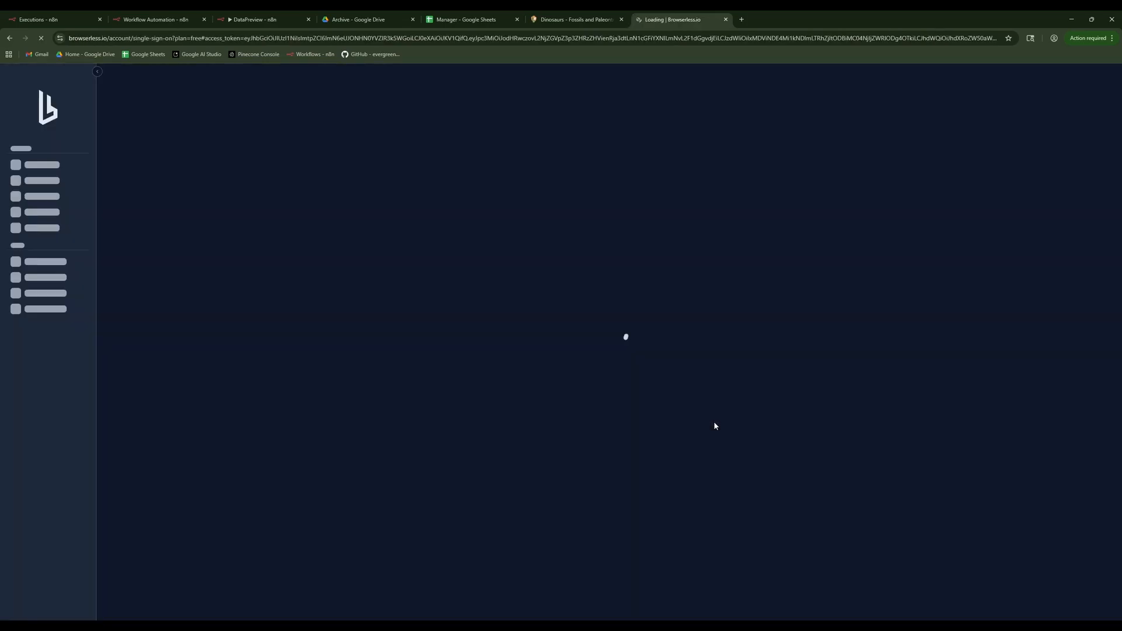
Complete signup with full name, Scraping use case, search-engine source, new project, then copy the API key.
{"action": "left_click", "coordinate": [532, 264]}
{"action": "type", "text": "Shane Ever"}
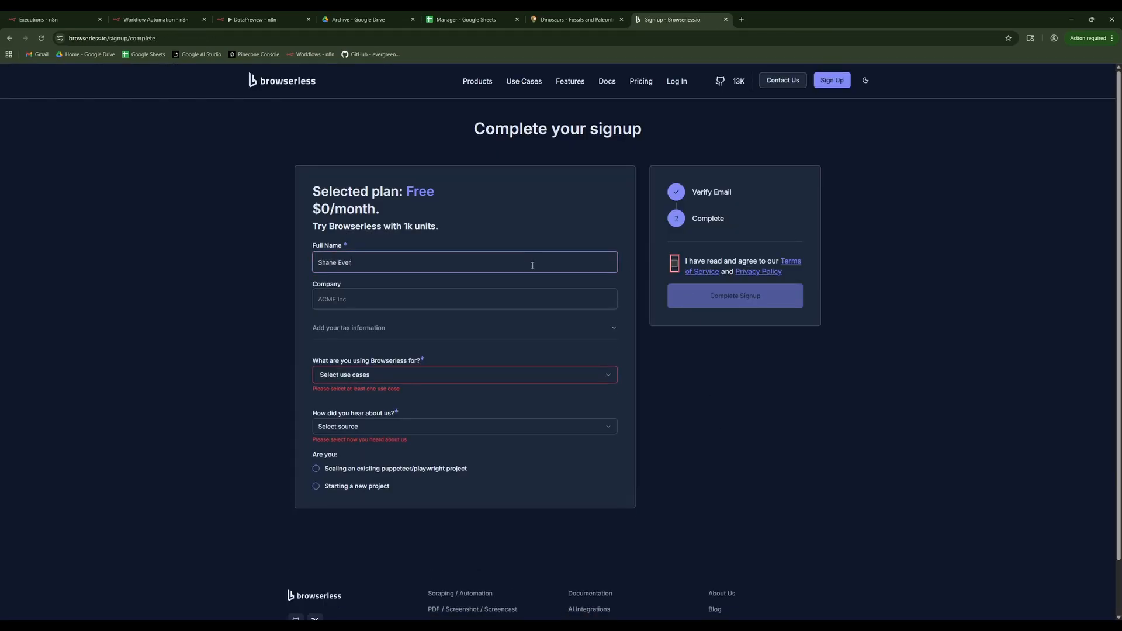
{"action": "type", "text": "green"}
{"action": "left_click", "coordinate": [462, 374]}
{"action": "left_click", "coordinate": [461, 393]}
{"action": "left_click", "coordinate": [491, 418]}
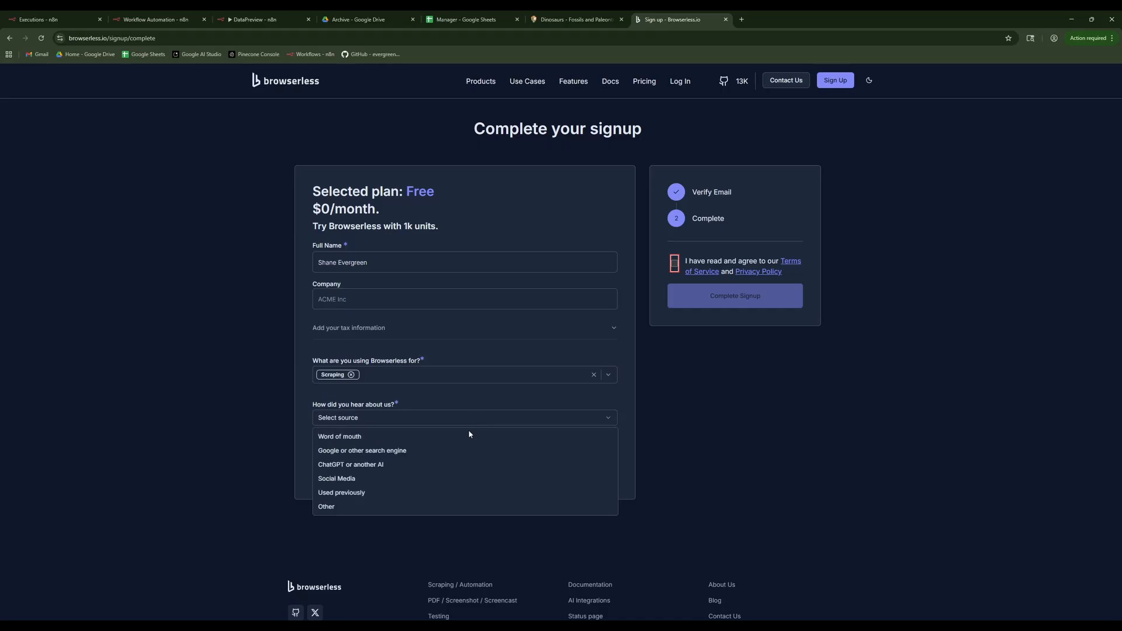
{"action": "left_click", "coordinate": [467, 449]}
{"action": "left_click", "coordinate": [359, 468]}
{"action": "left_click", "coordinate": [675, 263]}
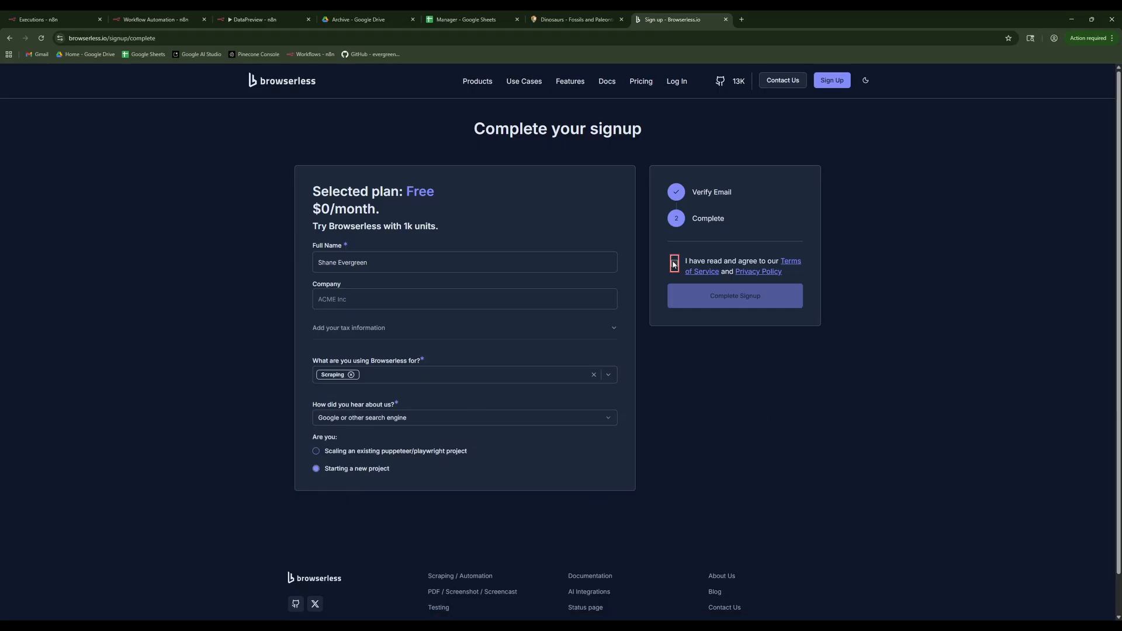
{"action": "left_click", "coordinate": [734, 303]}
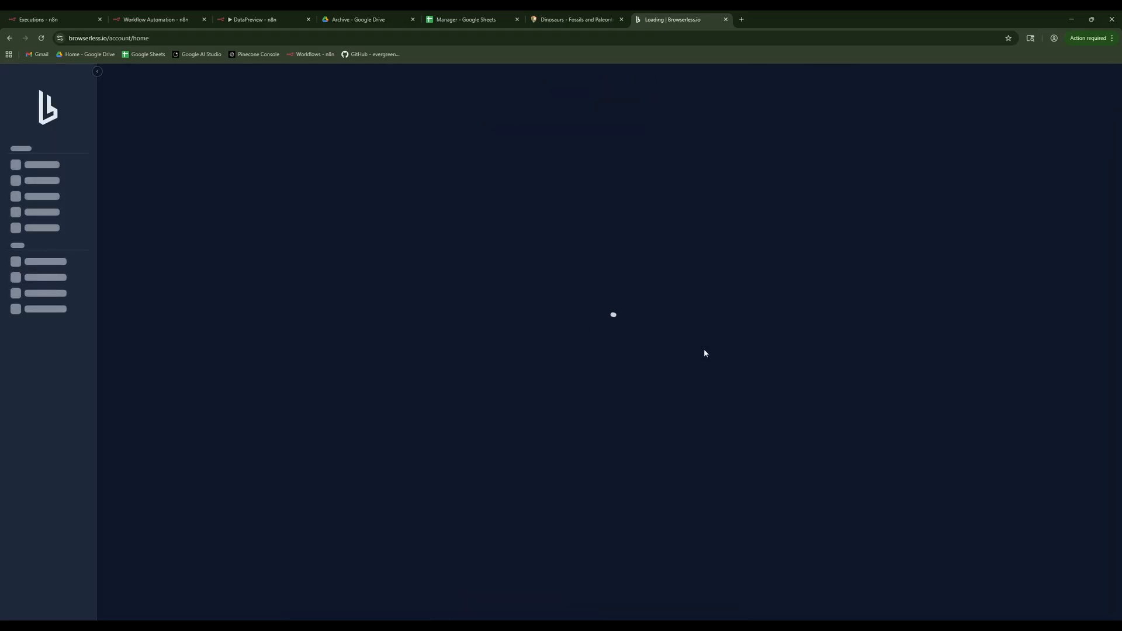
{"action": "left_click", "coordinate": [796, 200]}
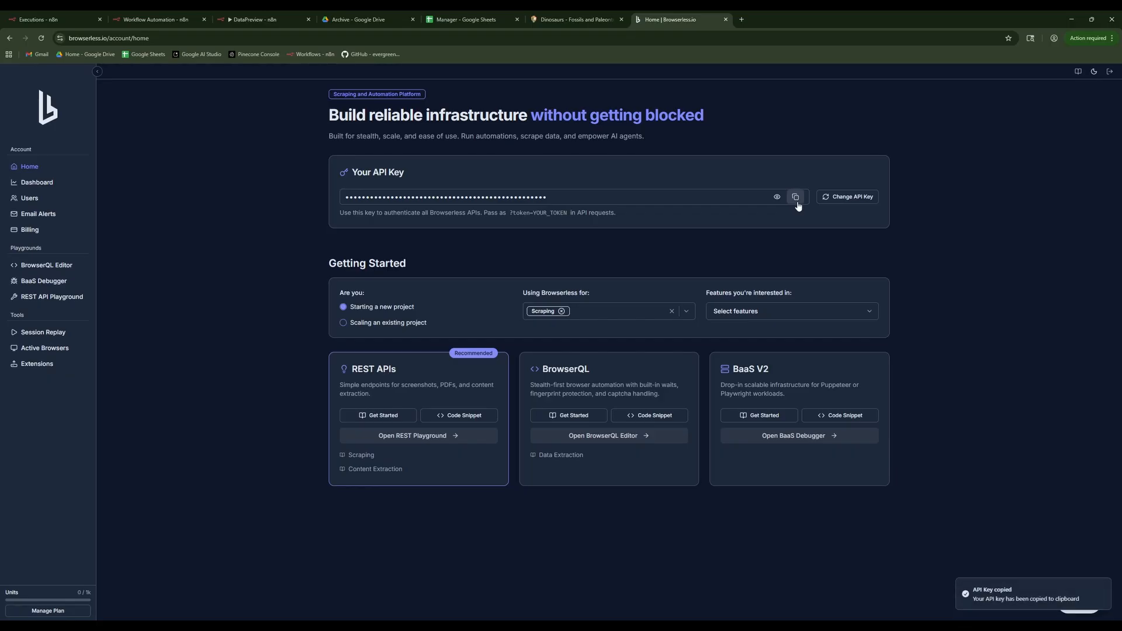
{"action": "left_click", "coordinate": [243, 22]}
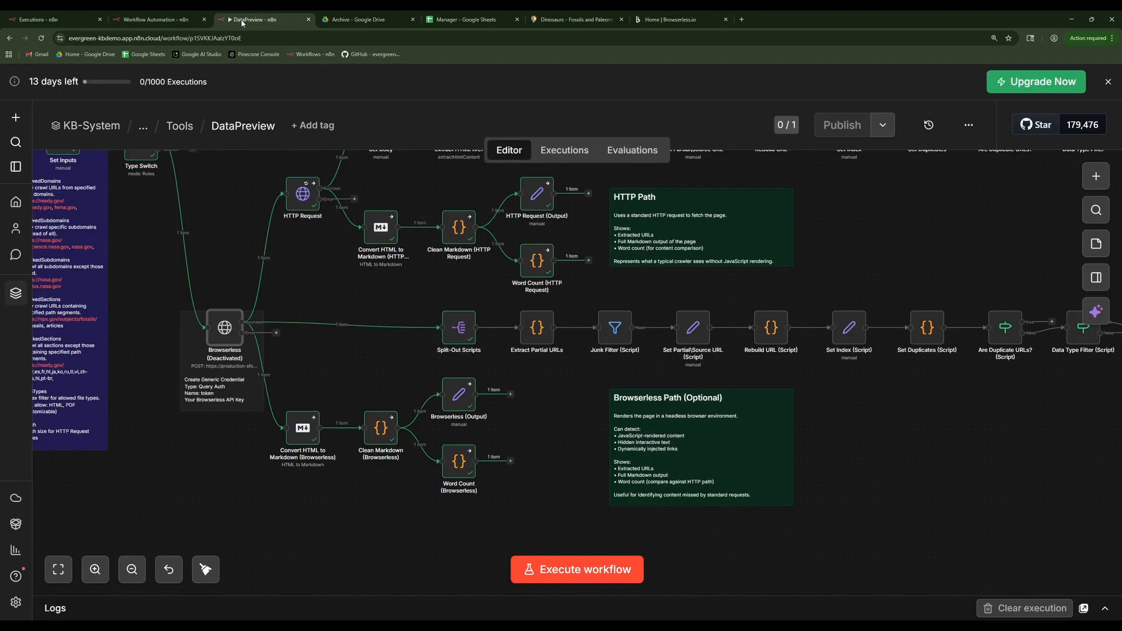
Create a Query Auth credential for the Browserless node named Browserless with parameter name token.
{"action": "double_click", "coordinate": [226, 332]}
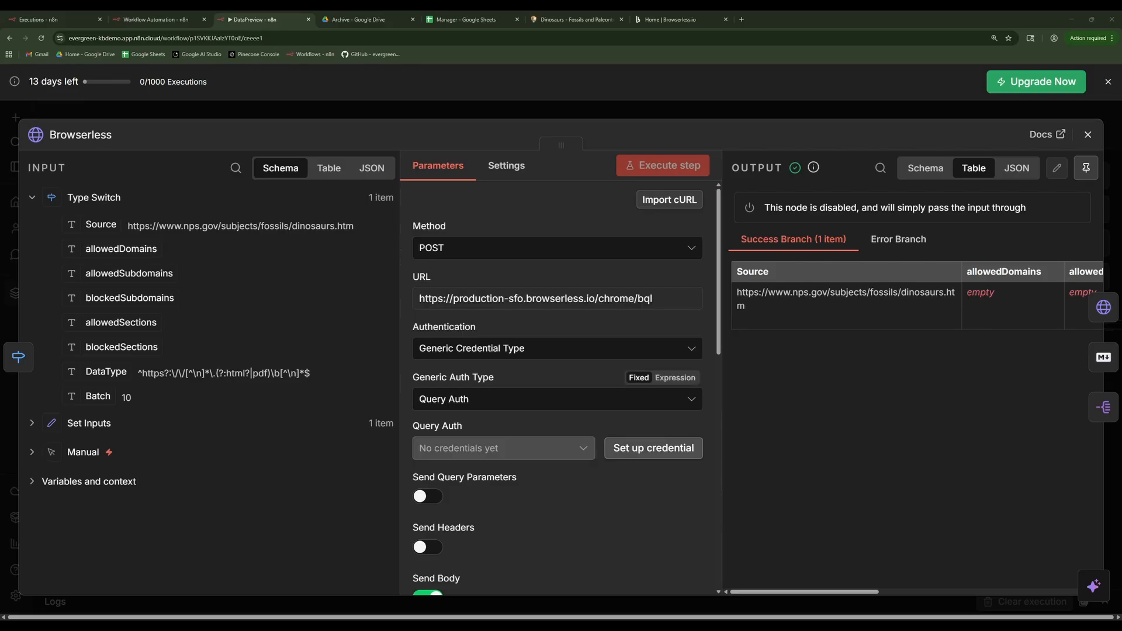
{"action": "left_click", "coordinate": [655, 448]}
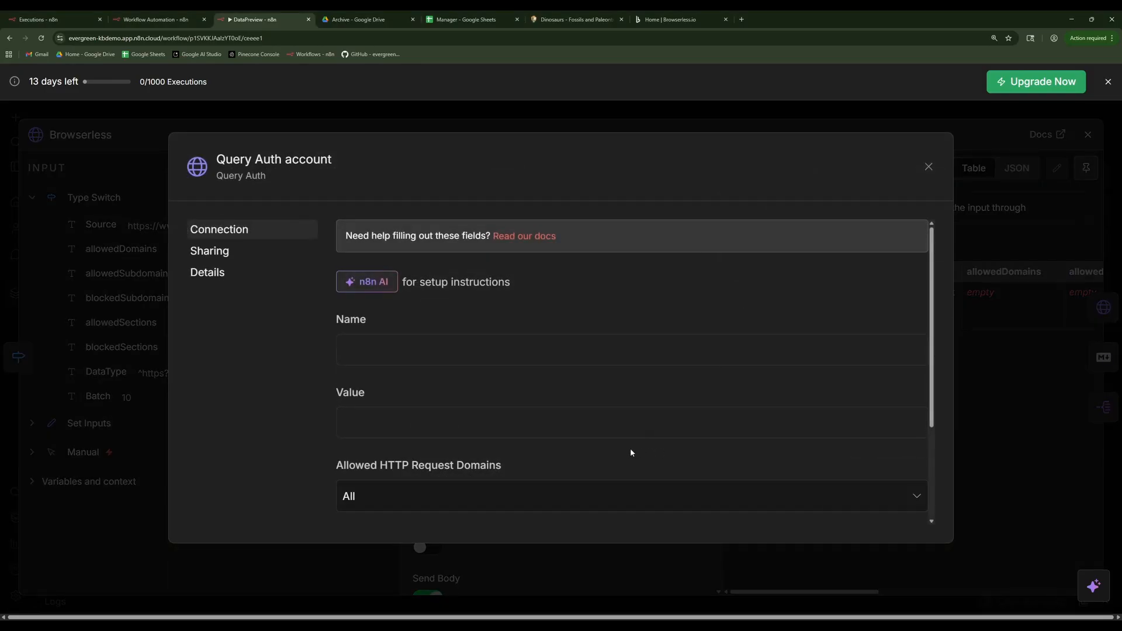
{"action": "left_click", "coordinate": [296, 159]}
{"action": "type", "text": "B"}
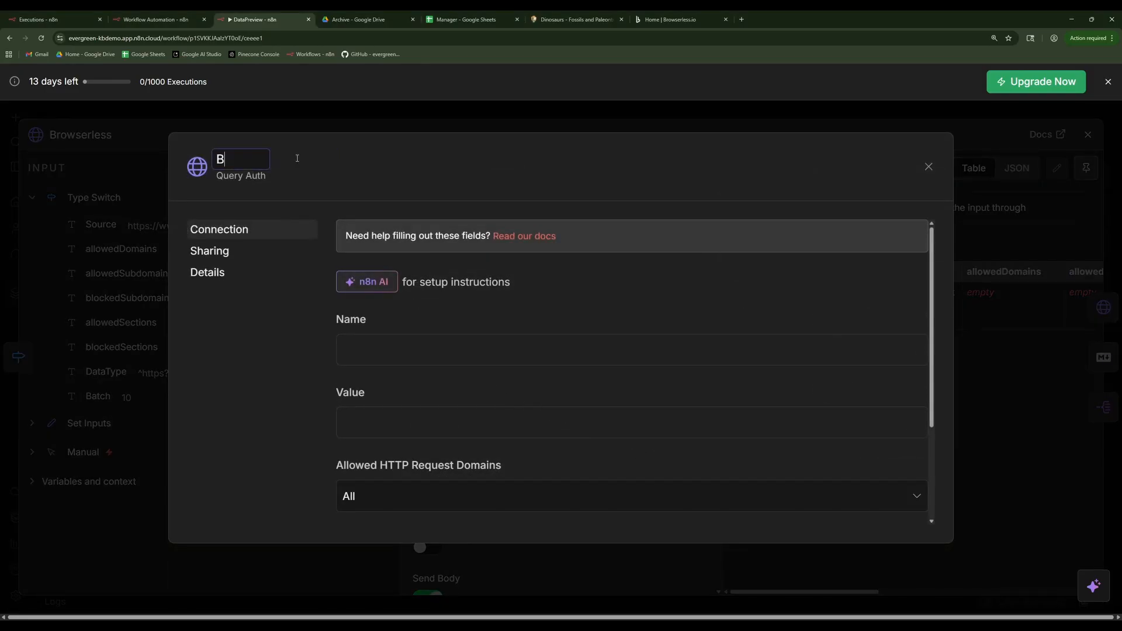
{"action": "type", "text": "rowserless"}
{"action": "left_click", "coordinate": [433, 350]}
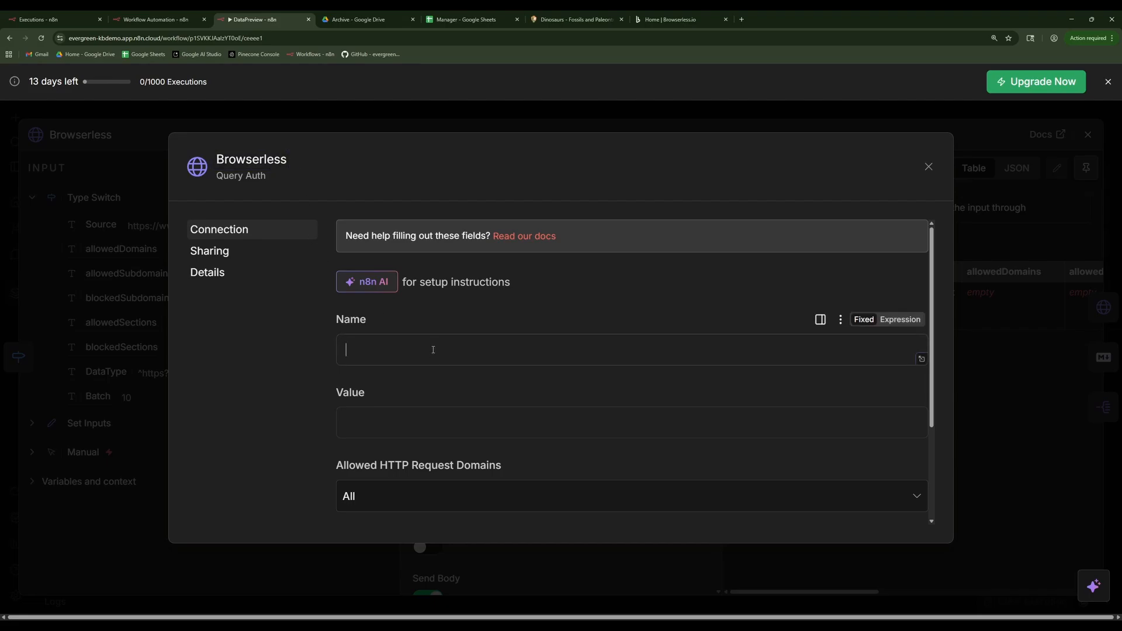
{"action": "type", "text": "token"}
Paste the Browserless API key as the credential value, save it, and close the node settings.
{"action": "left_click", "coordinate": [456, 420]}
{"action": "key", "text": "ctrl+v"}
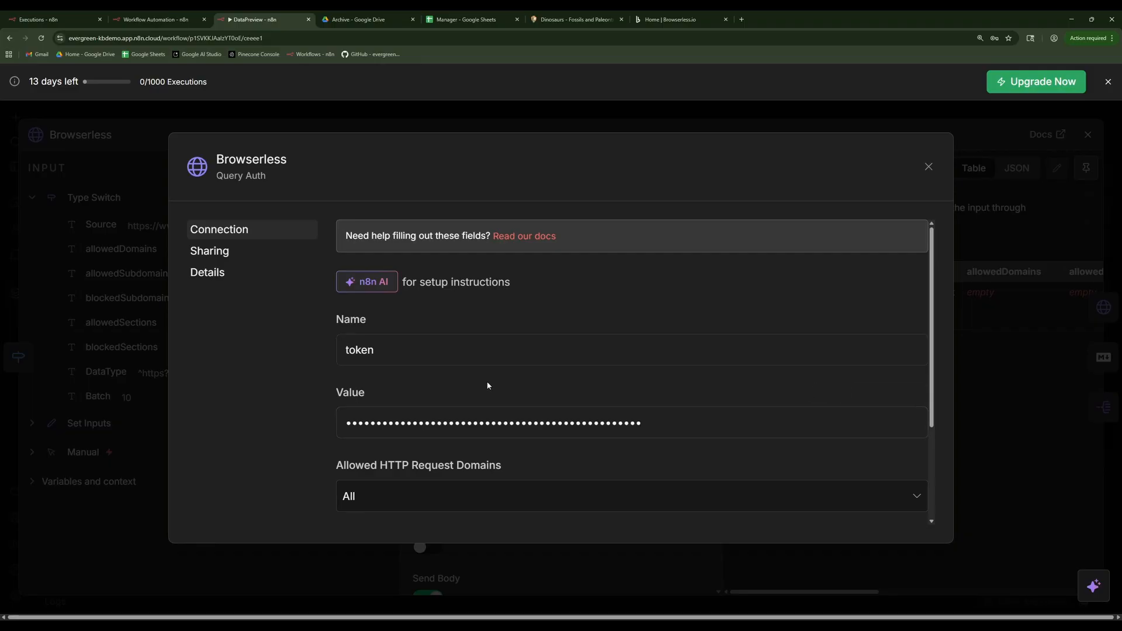
{"action": "scroll", "coordinate": [485, 380], "scroll_direction": "down", "scroll_amount": 3}
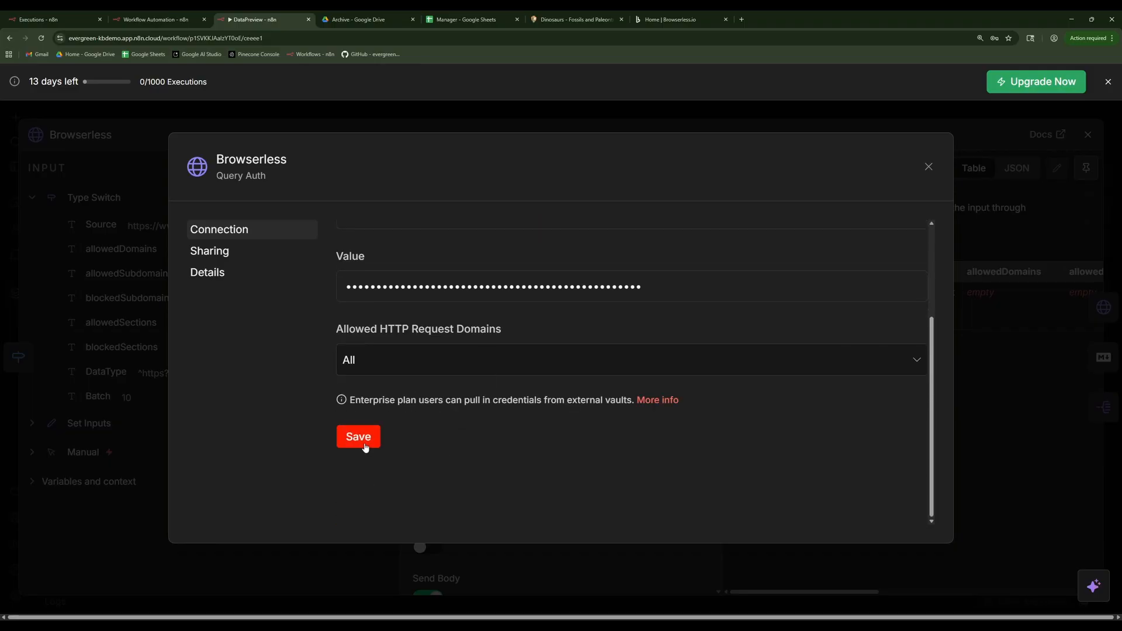
{"action": "left_click", "coordinate": [364, 443]}
{"action": "scroll", "coordinate": [571, 452], "scroll_direction": "up", "scroll_amount": 3}
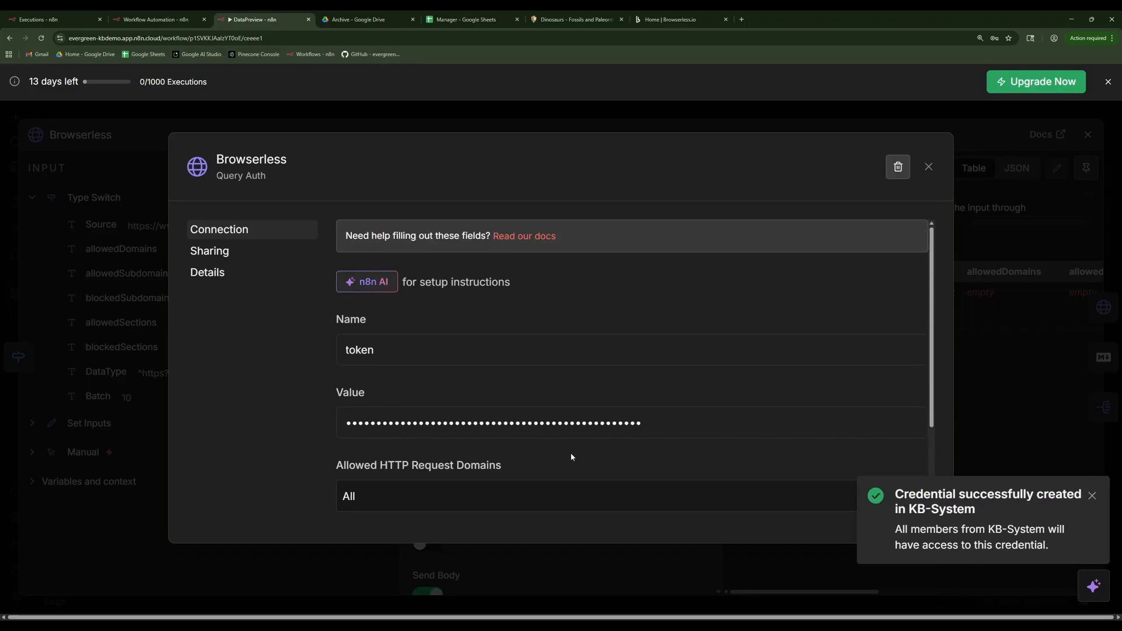
{"action": "left_click", "coordinate": [930, 170]}
{"action": "scroll", "coordinate": [570, 296], "scroll_direction": "down", "scroll_amount": 10}
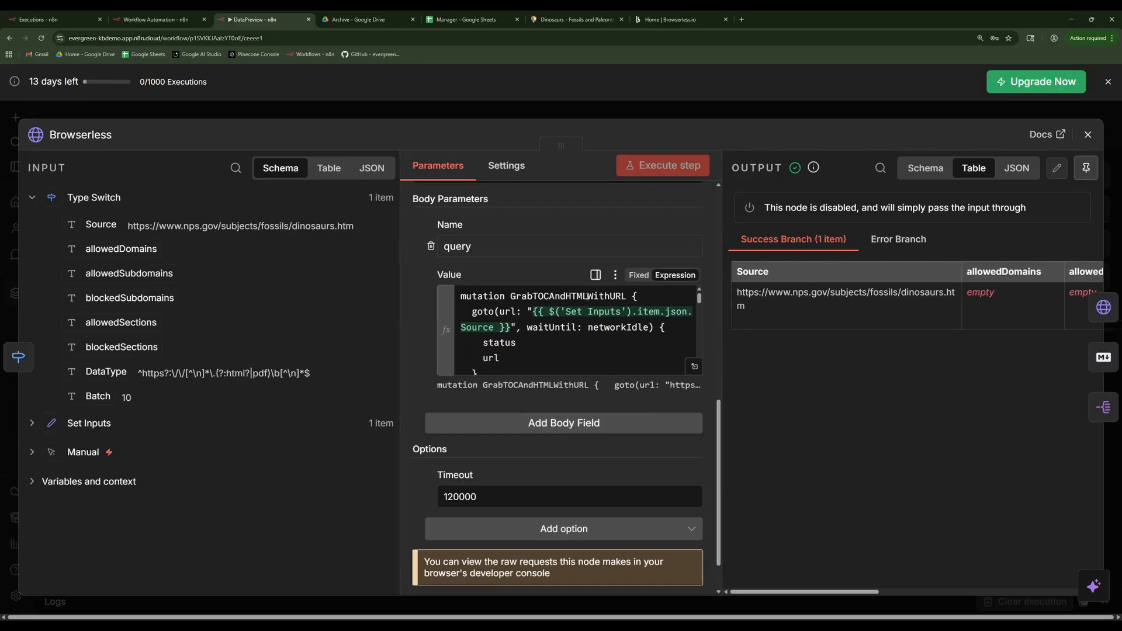
{"action": "left_click", "coordinate": [1088, 135]}
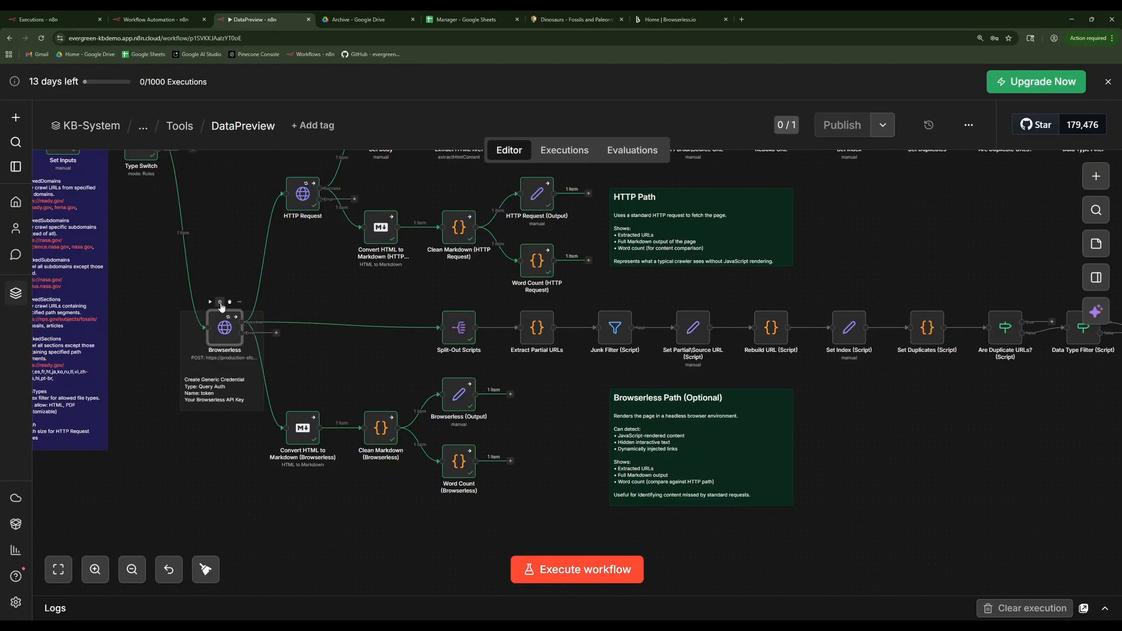
Re-run DataPreview and check Compare: 149 HTTP-only, 8 shared, 26 Browserless-only URLs.
{"action": "scroll", "coordinate": [223, 230], "scroll_direction": "down", "scroll_amount": 5}
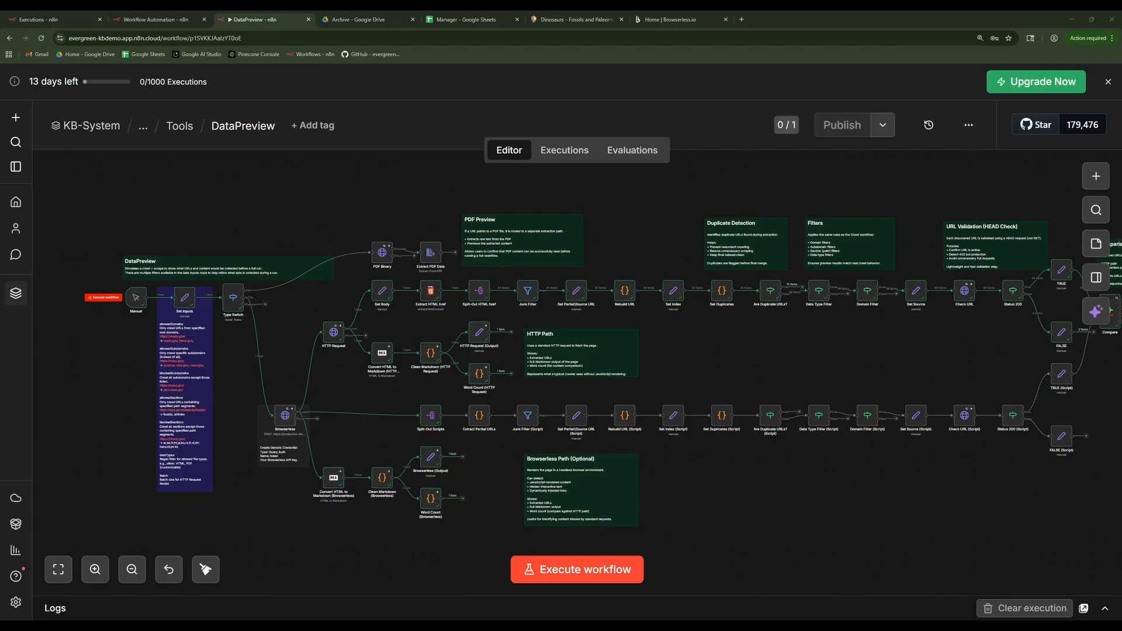
{"action": "left_click", "coordinate": [577, 569]}
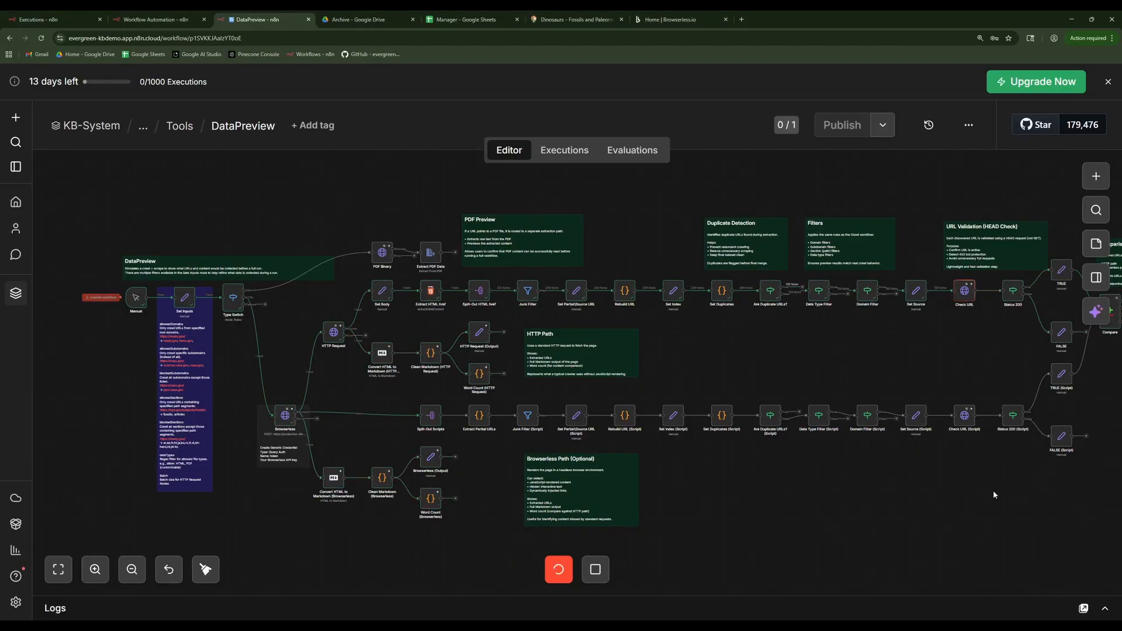
{"action": "scroll", "coordinate": [772, 497], "scroll_direction": "right", "scroll_amount": 4}
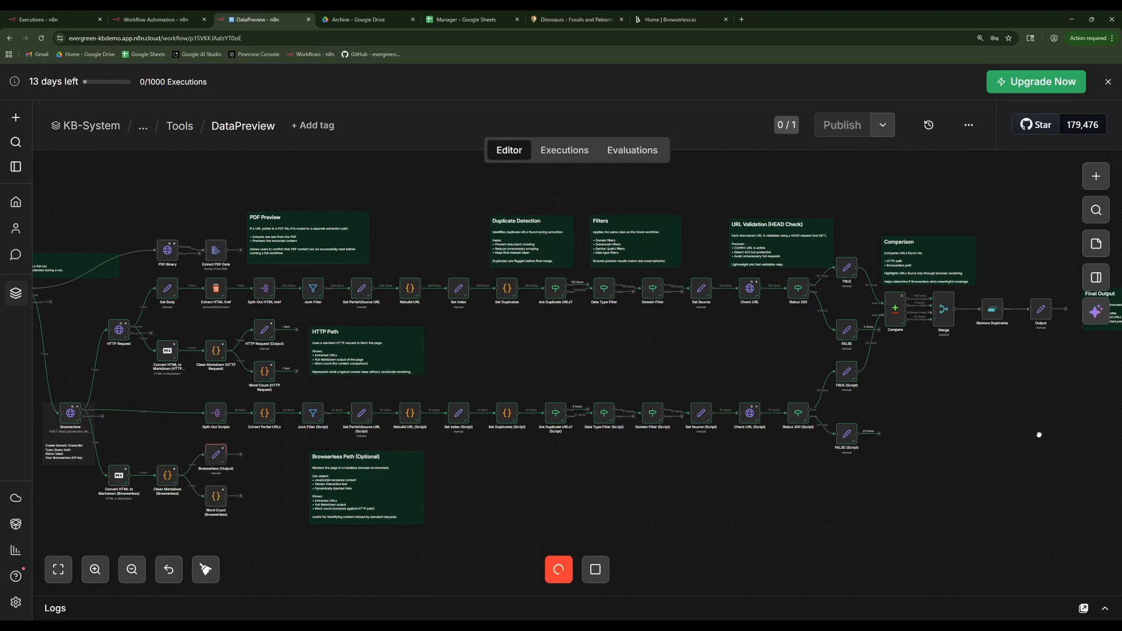
{"action": "left_click_drag", "start_coordinate": [1056, 446], "coordinate": [992, 438]}
{"action": "double_click", "coordinate": [831, 302]}
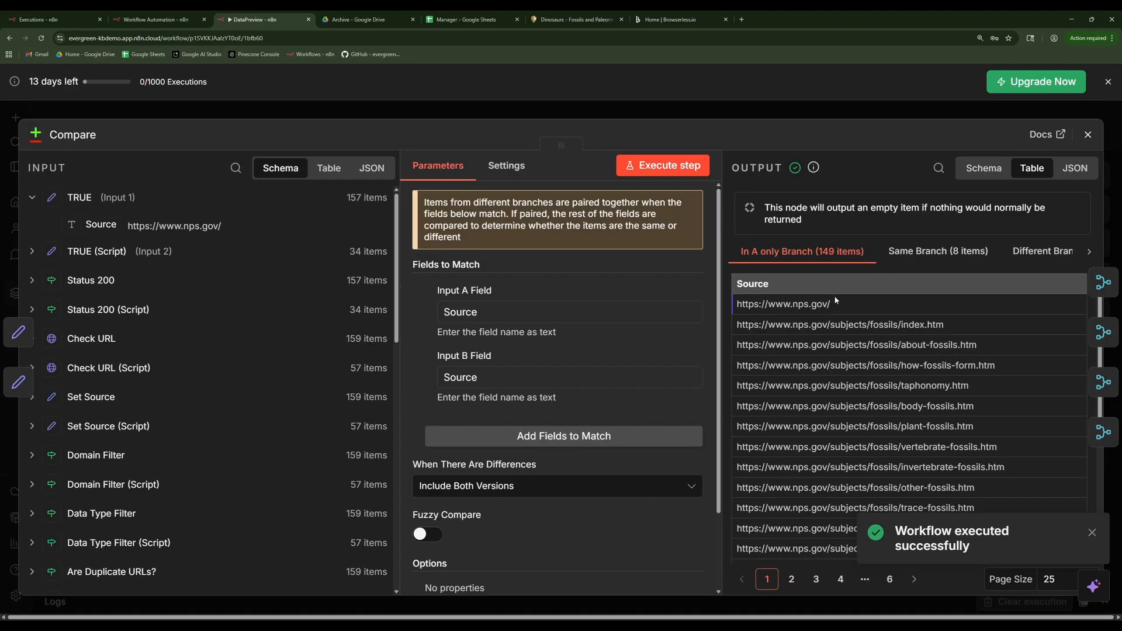
{"action": "left_click", "coordinate": [1089, 254]}
{"action": "left_click", "coordinate": [1046, 251]}
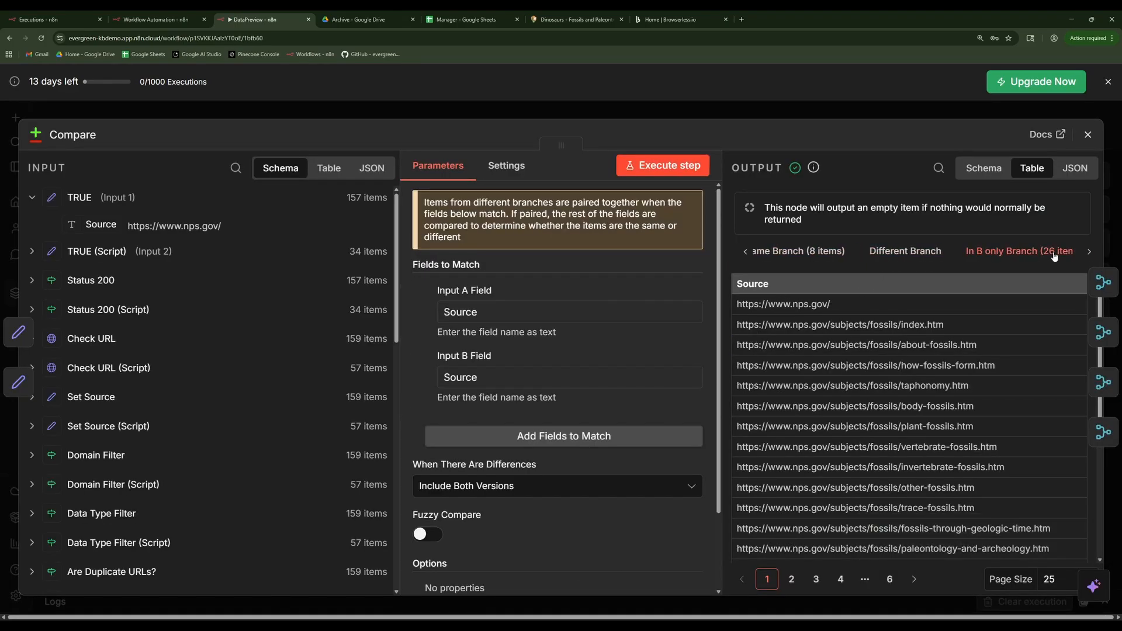
{"action": "scroll", "coordinate": [918, 359], "scroll_direction": "down", "scroll_amount": 5}
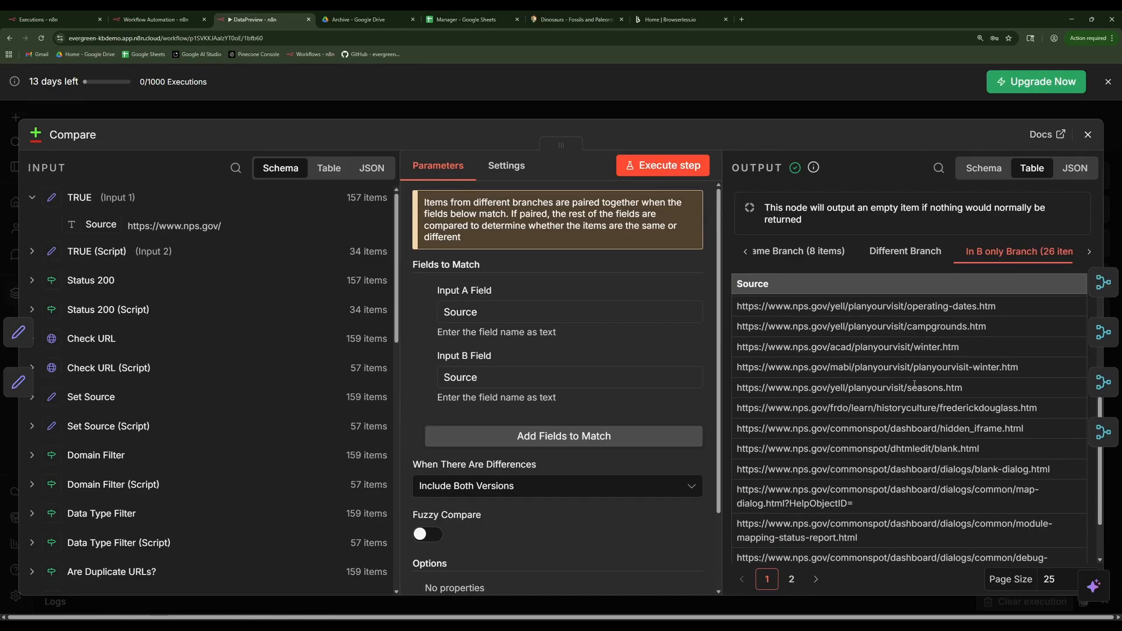
{"action": "left_click", "coordinate": [1088, 135]}
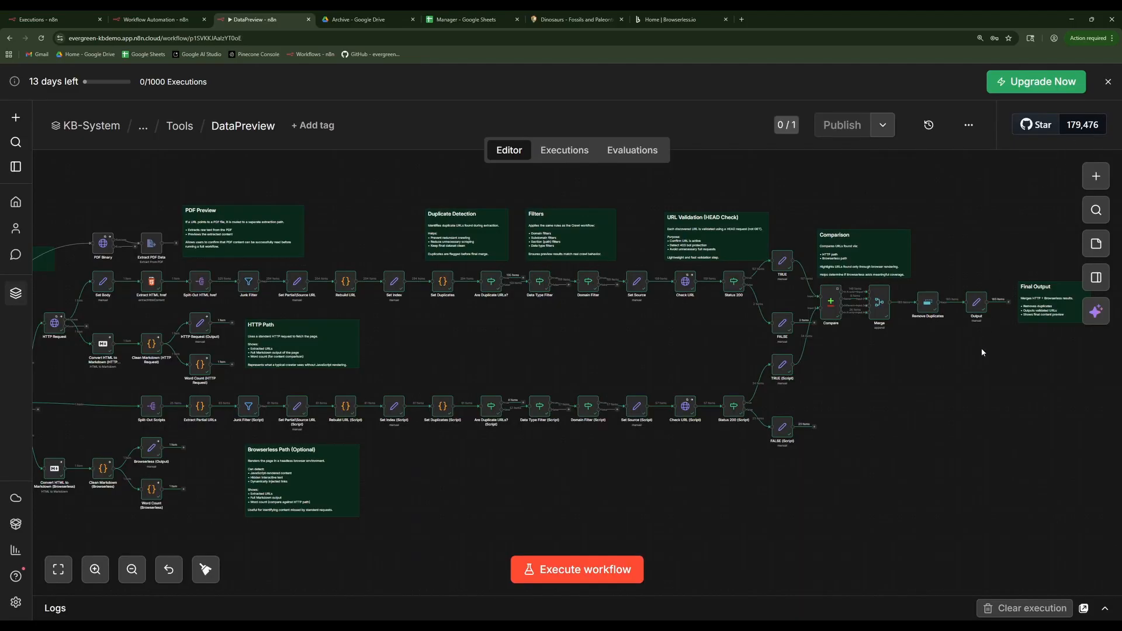
{"action": "left_click_drag", "start_coordinate": [513, 350], "coordinate": [848, 307]}
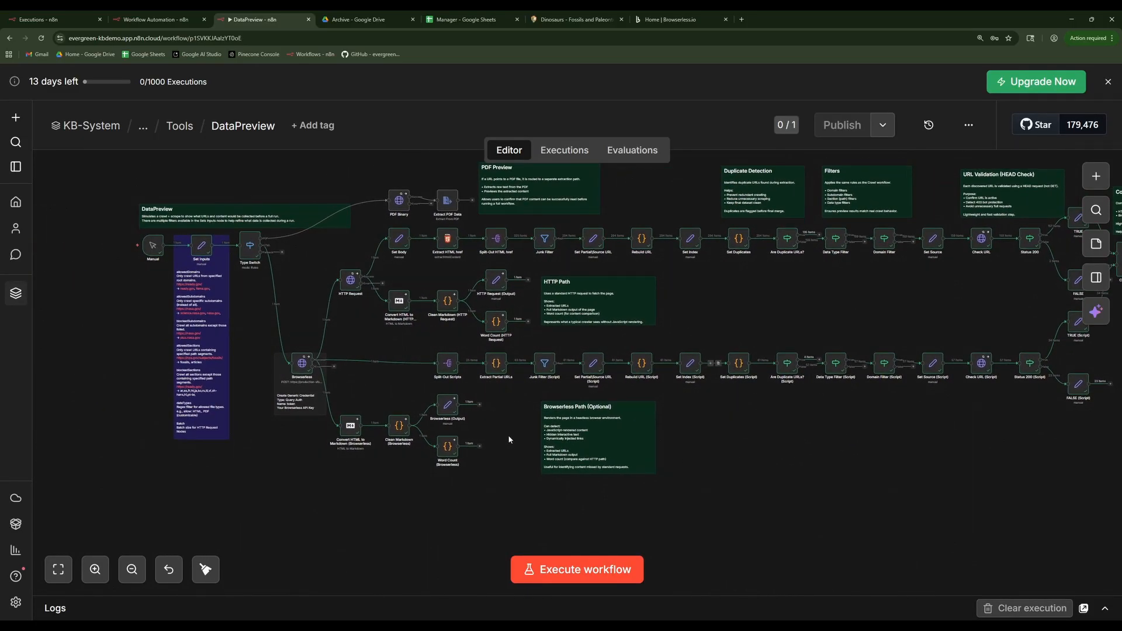
{"action": "double_click", "coordinate": [445, 409]}
{"action": "scroll", "coordinate": [906, 409], "scroll_direction": "down", "scroll_amount": 10}
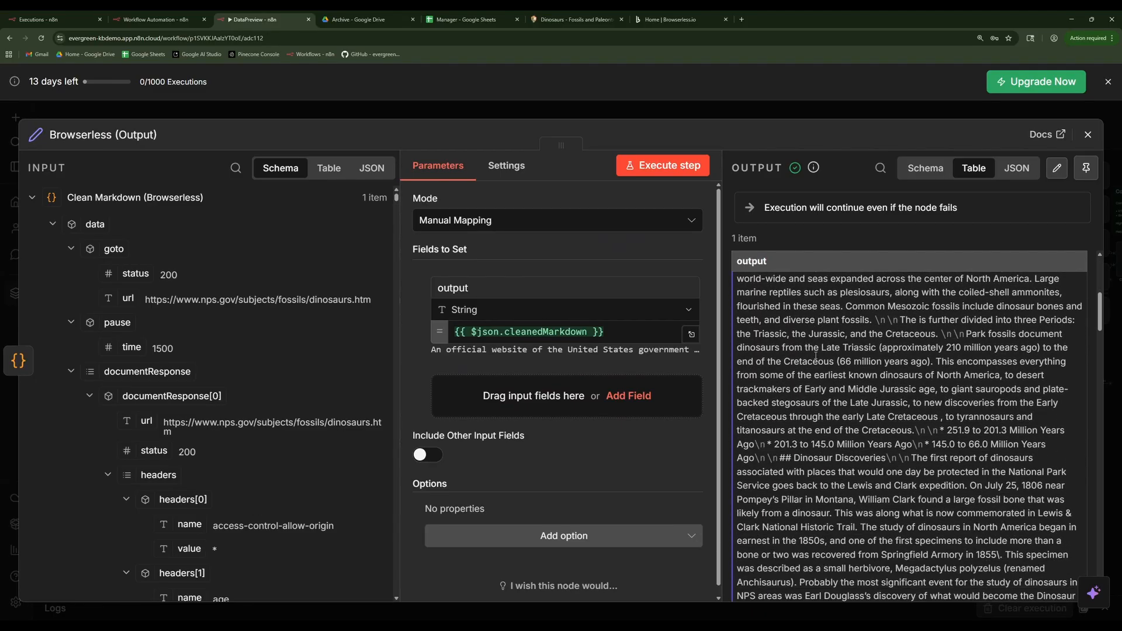
{"action": "left_click", "coordinate": [1088, 134]}
{"action": "left_click", "coordinate": [566, 19]}
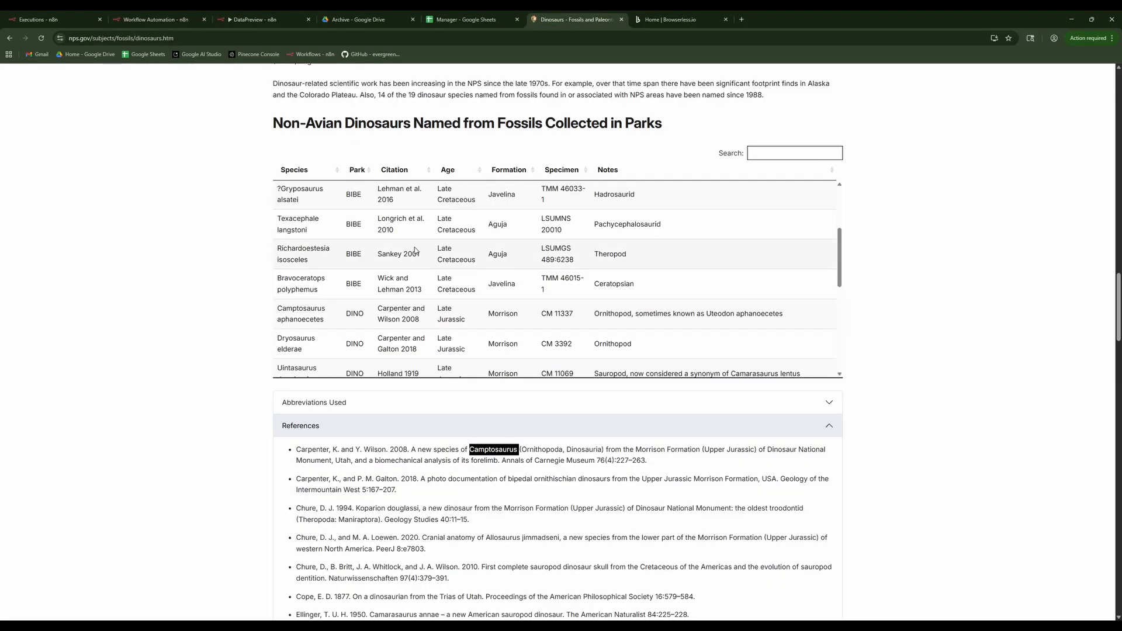
{"action": "double_click", "coordinate": [571, 189]}
{"action": "key", "text": "ctrl+c"}
{"action": "left_click", "coordinate": [261, 19]}
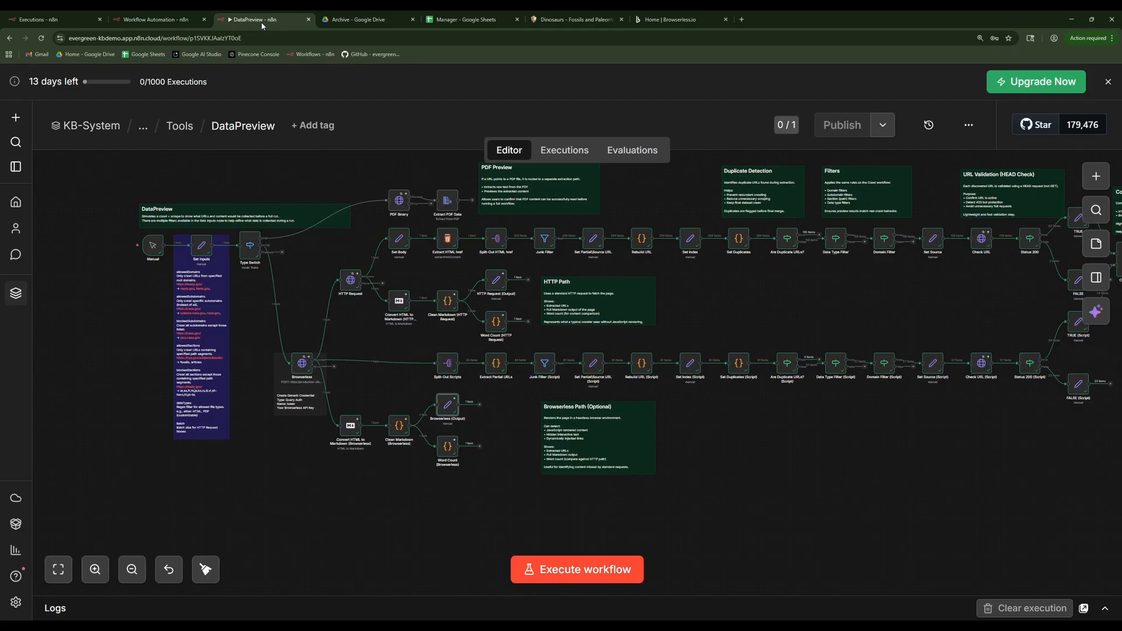
{"action": "double_click", "coordinate": [453, 412]}
{"action": "left_click", "coordinate": [881, 167]}
{"action": "key", "text": "ctrl+v"}
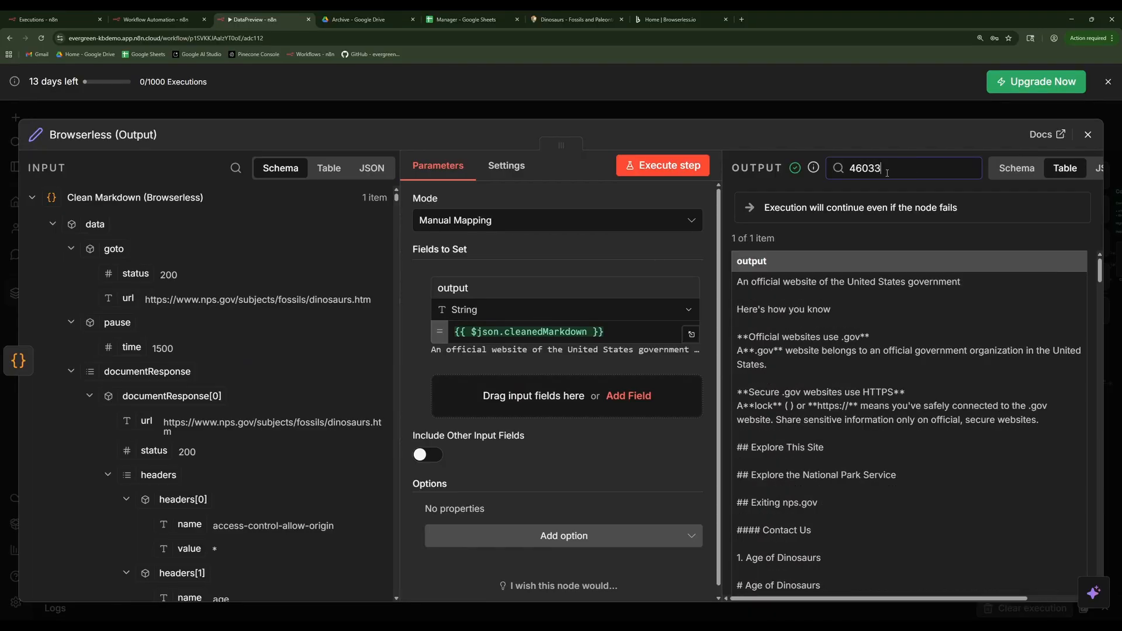
{"action": "scroll", "coordinate": [886, 395], "scroll_direction": "down", "scroll_amount": 5}
{"action": "scroll", "coordinate": [888, 399], "scroll_direction": "down", "scroll_amount": 10}
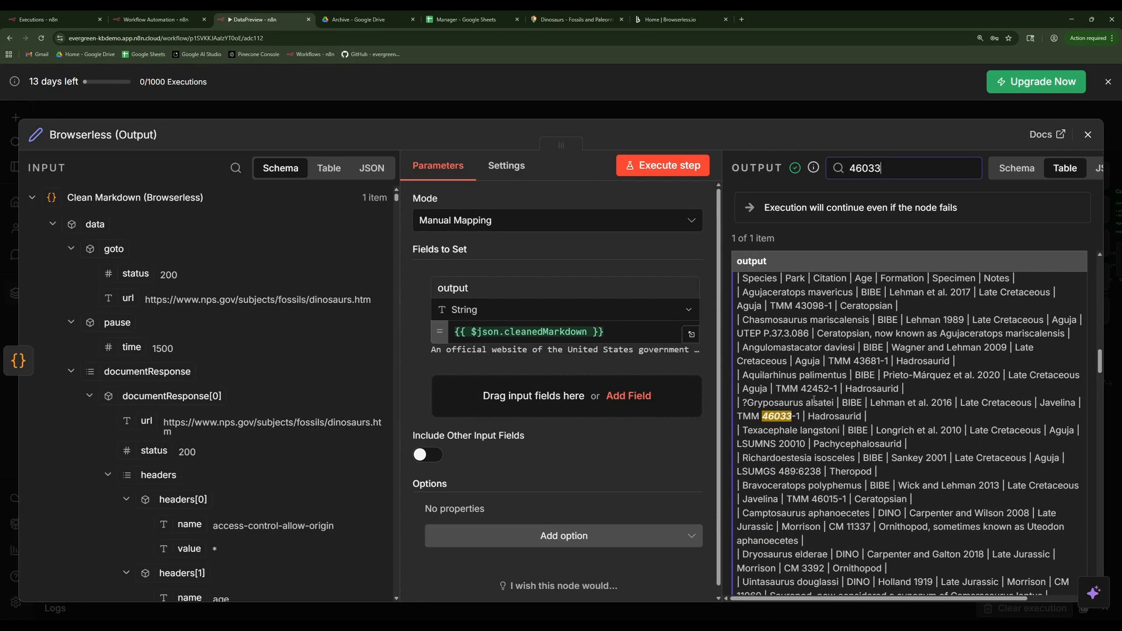
{"action": "left_click_drag", "start_coordinate": [744, 401], "coordinate": [799, 417]}
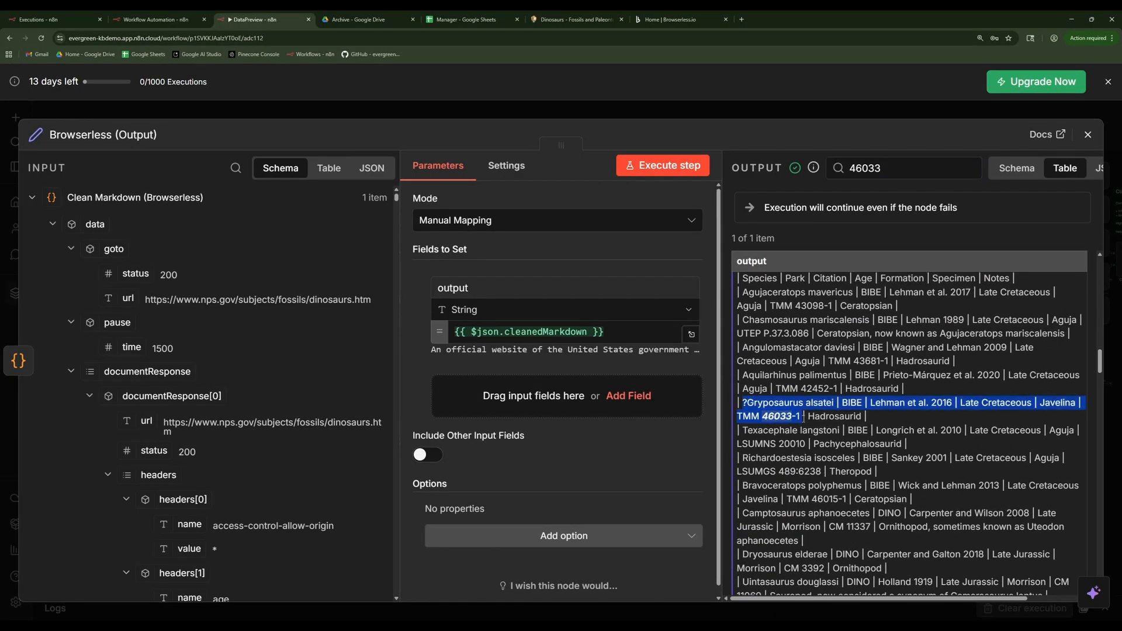
{"action": "left_click", "coordinate": [818, 459]}
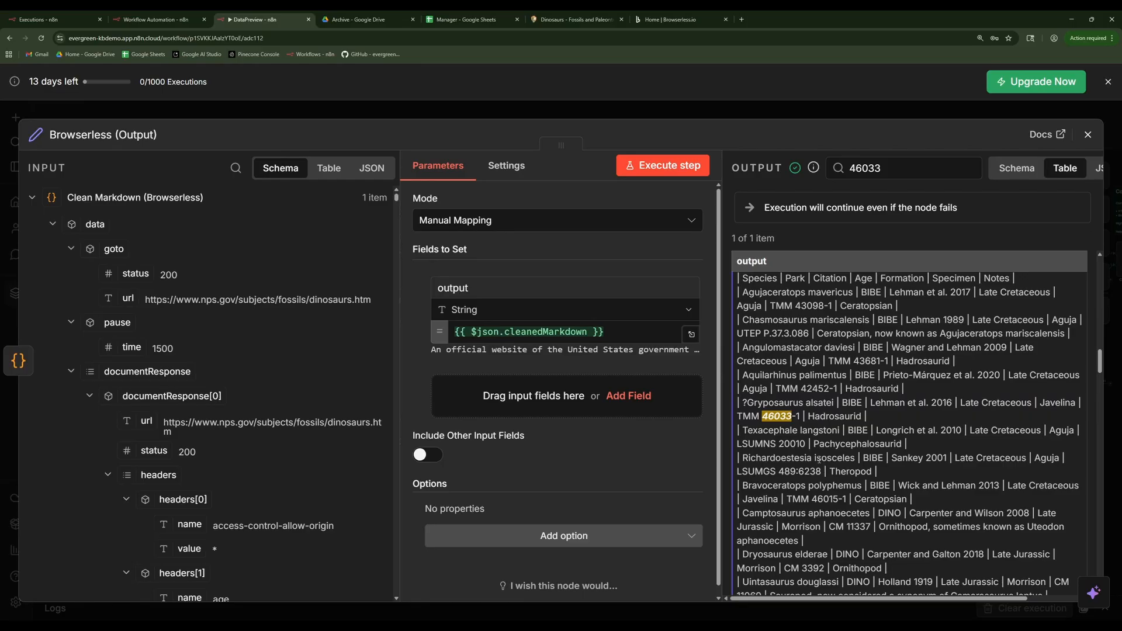
{"action": "left_click", "coordinate": [1087, 135]}
{"action": "left_click", "coordinate": [740, 429]}
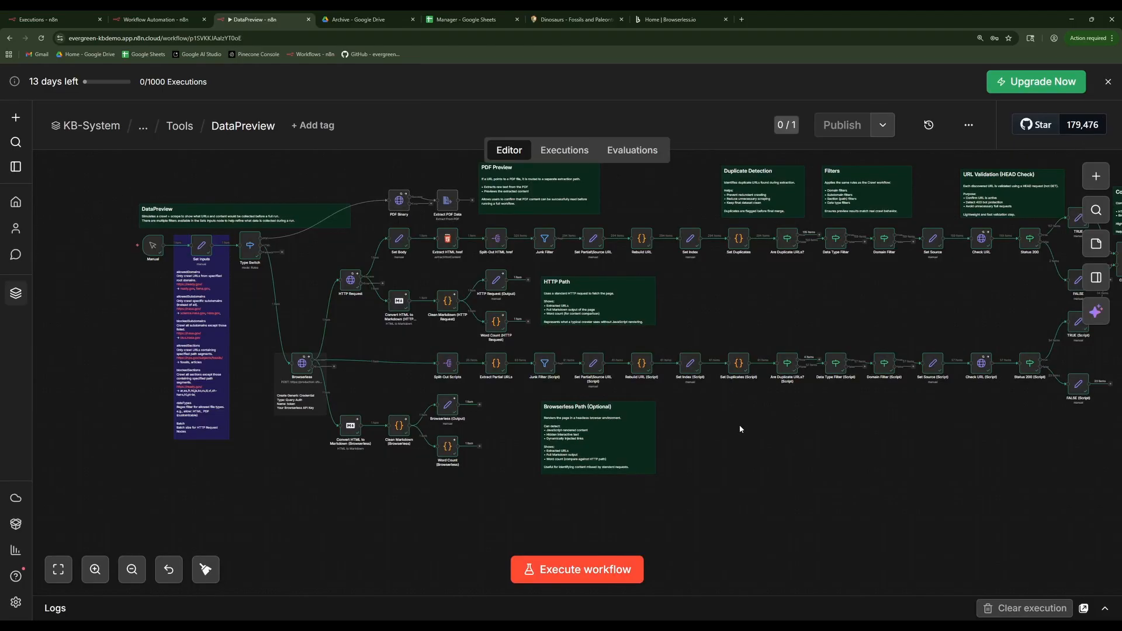
{"action": "double_click", "coordinate": [494, 326]}
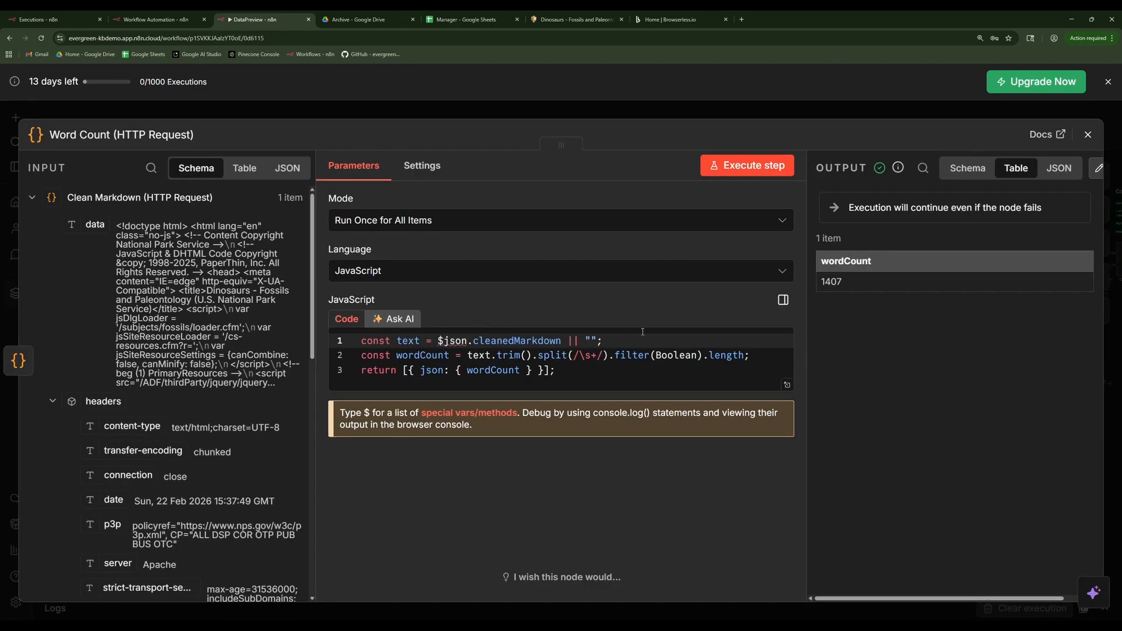
{"action": "double_click", "coordinate": [832, 282]}
{"action": "left_click", "coordinate": [1088, 135]}
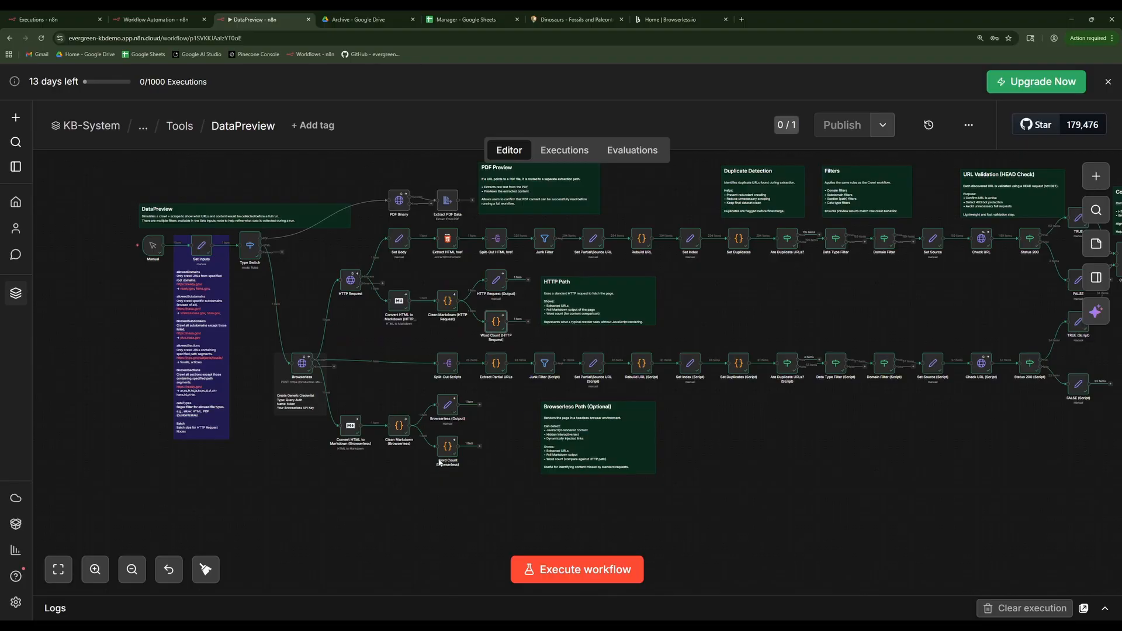
{"action": "double_click", "coordinate": [443, 452]}
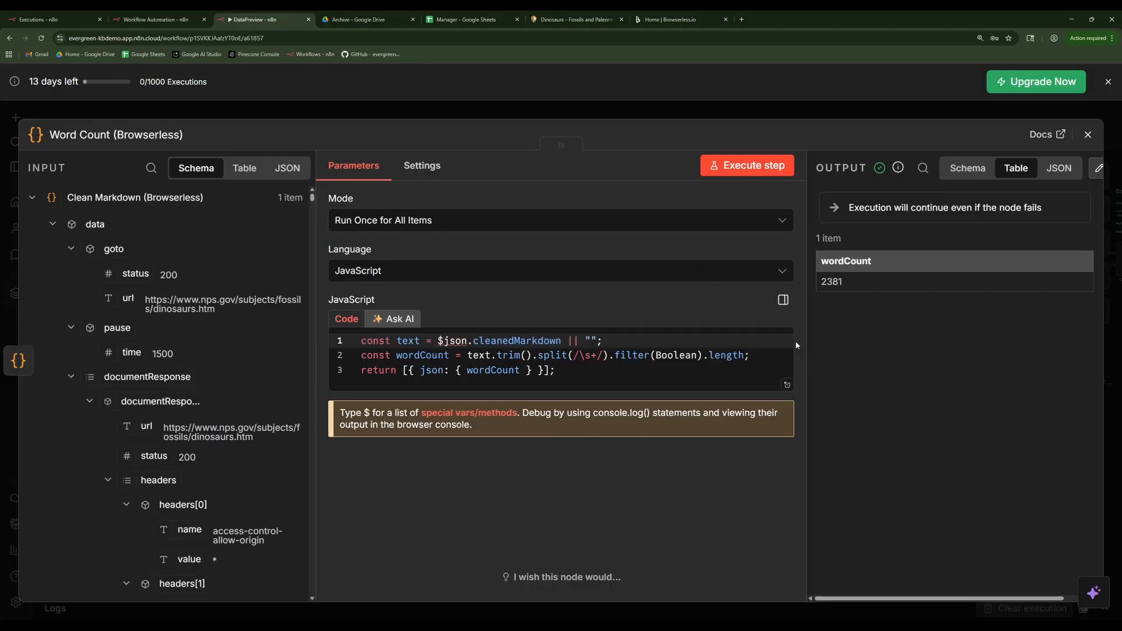
{"action": "left_click_drag", "start_coordinate": [848, 281], "coordinate": [827, 301]}
{"action": "left_click", "coordinate": [1088, 136]}
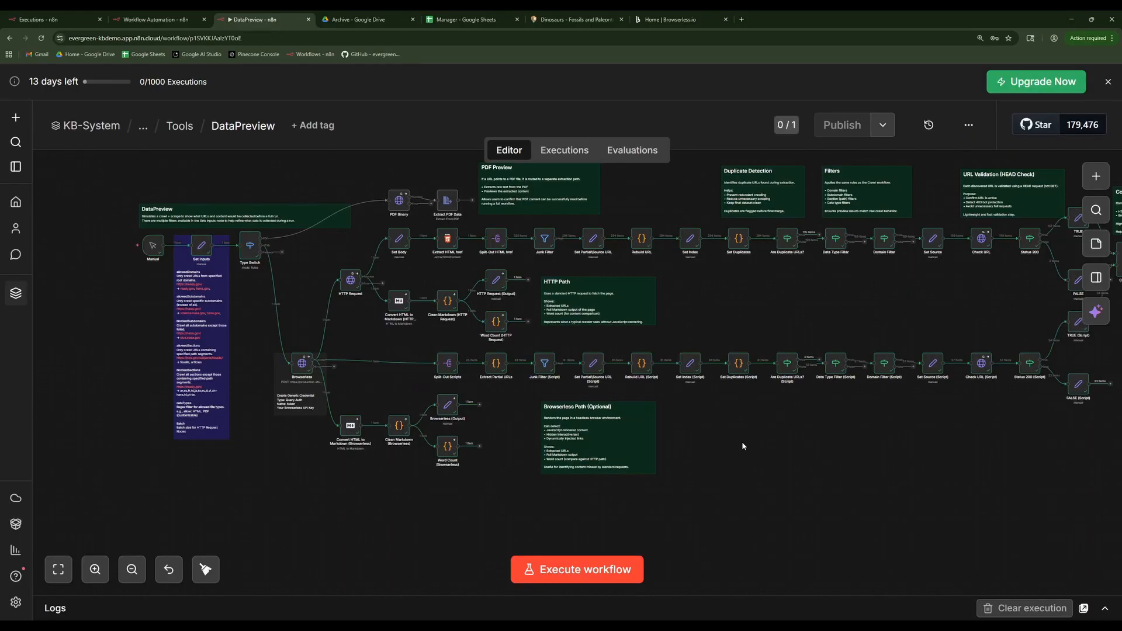